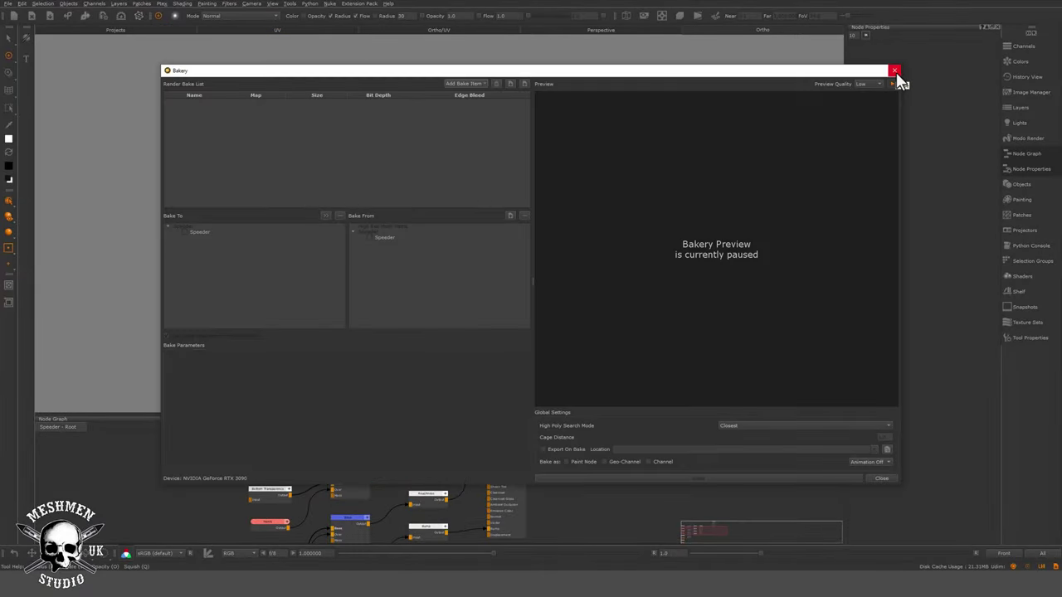
Step: Frame the speeder's exposed engine up close in the viewport and reopen the Bakery
left_click(894, 71)
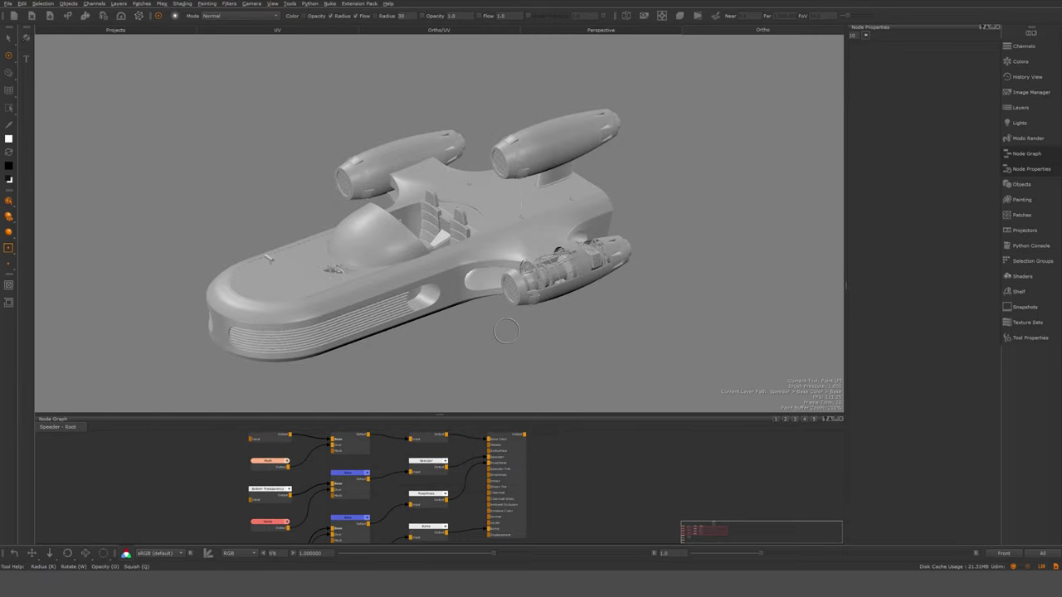
middle_click_drag(516, 312, 445, 277, "alt")
mouse_move(444, 277)
right_mouse_down("alt")
mouse_move(580, 255)
mouse_move(604, 232)
right_mouse_up("alt")
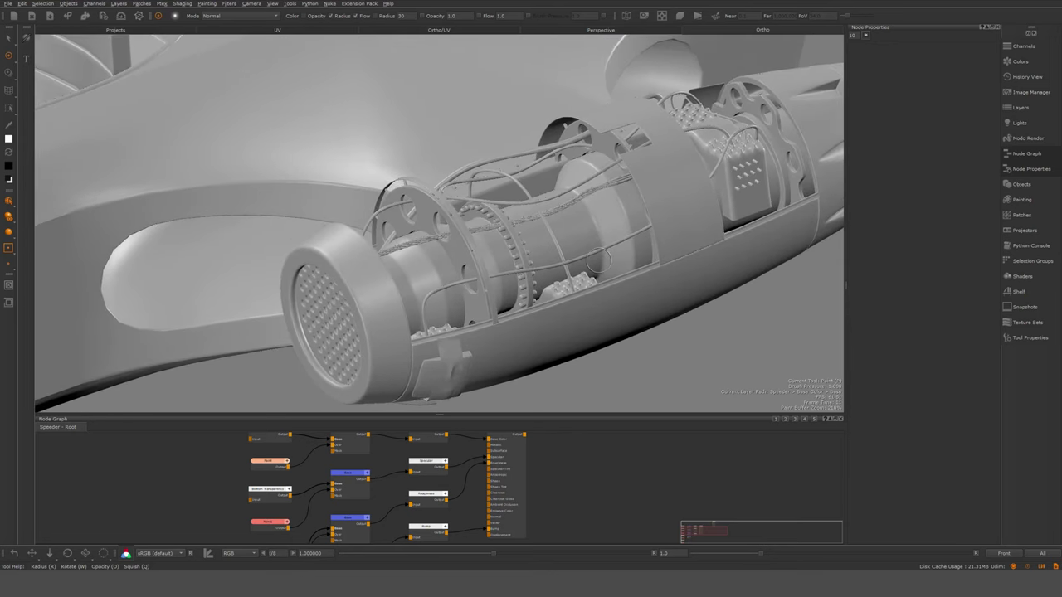
left_click(118, 16)
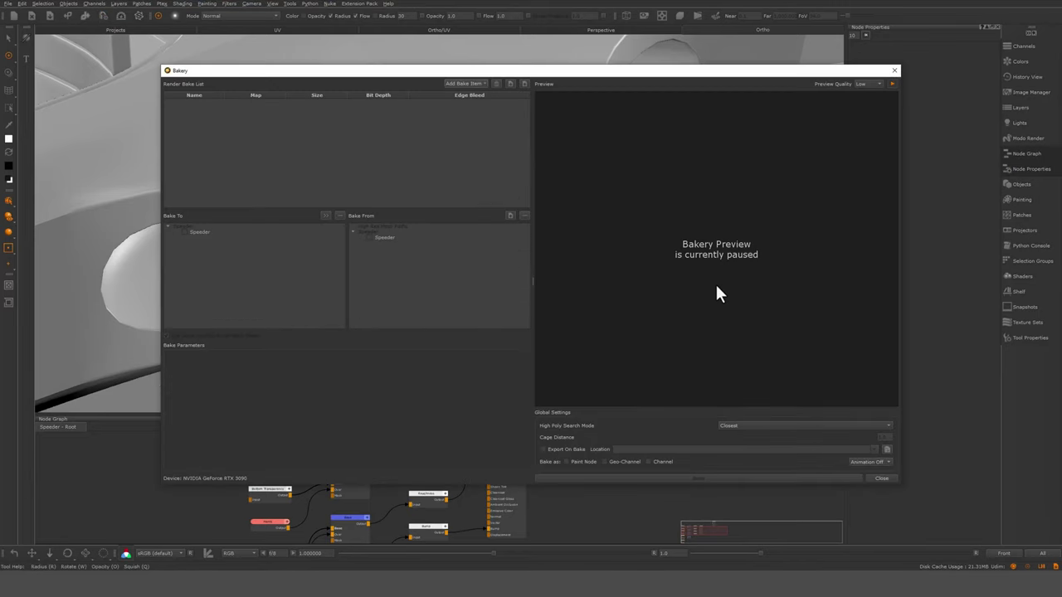
left_click_drag(714, 72, 488, 340)
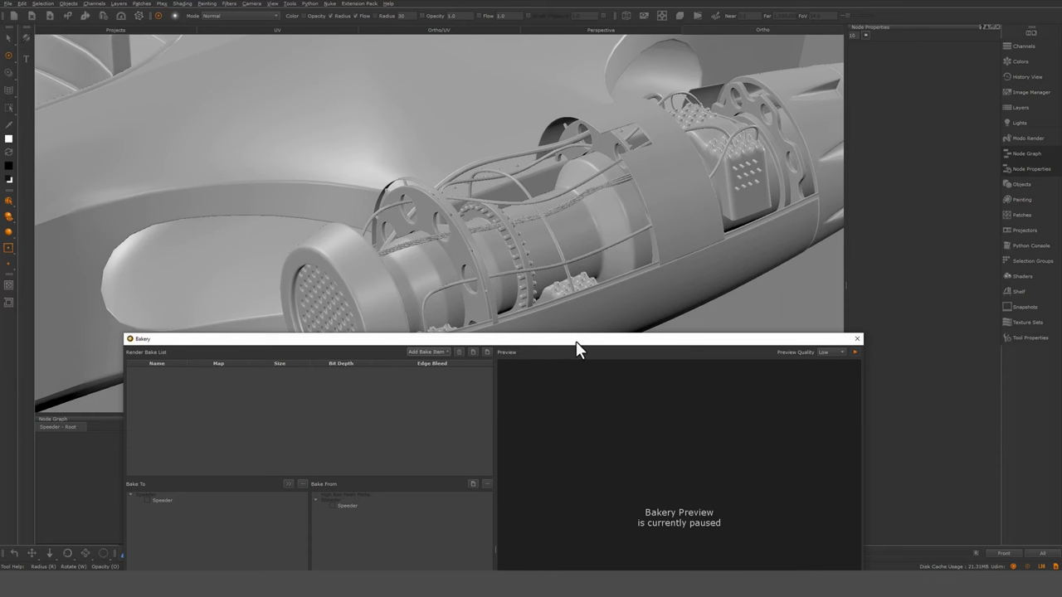
left_click_drag(576, 341, 595, 96)
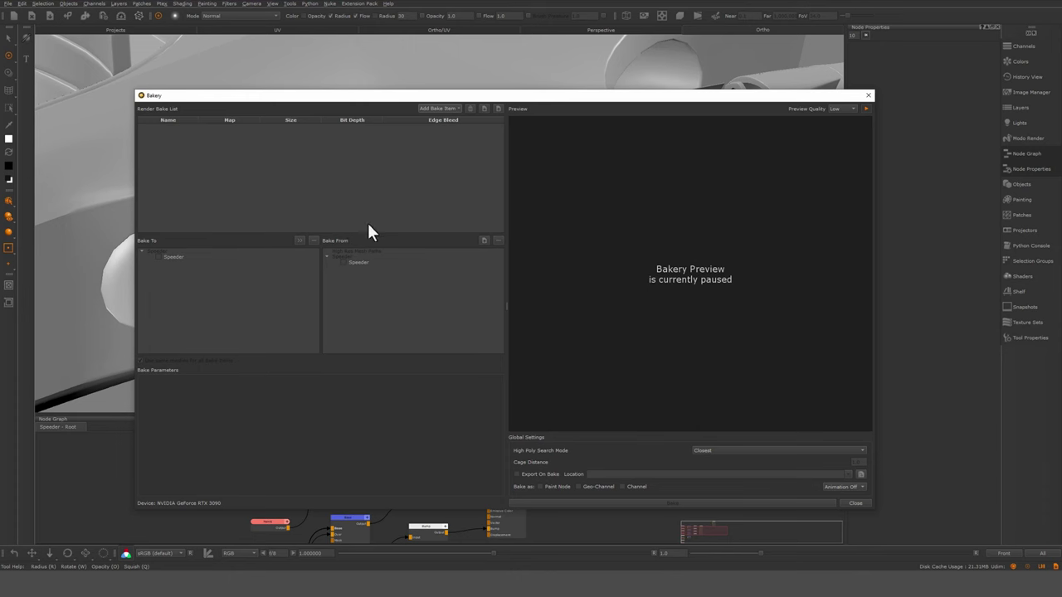
left_click_drag(498, 100, 463, 344)
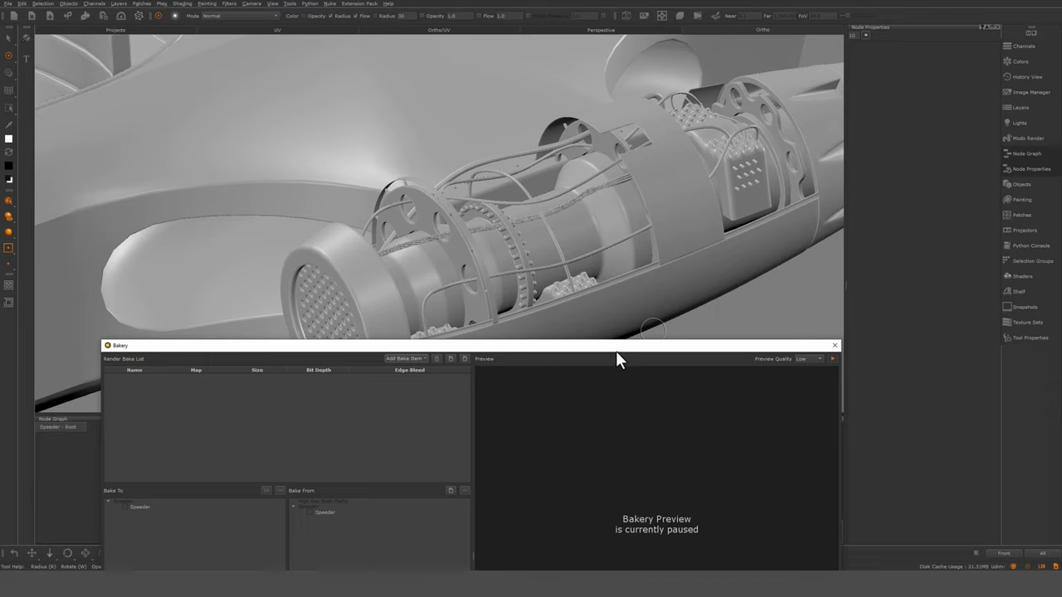
left_click_drag(617, 351, 641, 118)
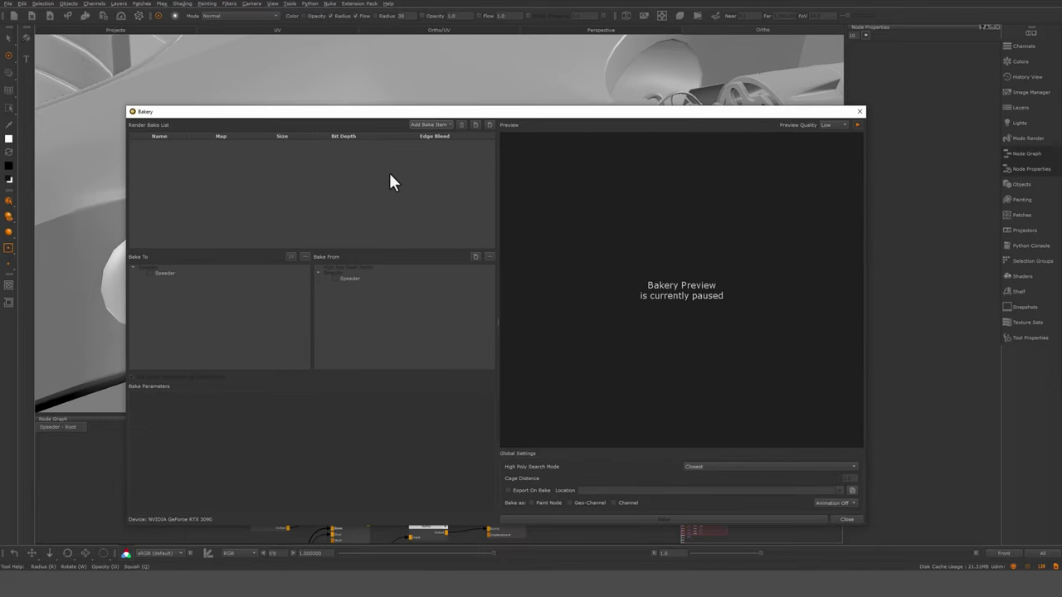
Step: Add Ambient Occlusion, Thickness and Curvature bake items to the render bake list
left_click(438, 126)
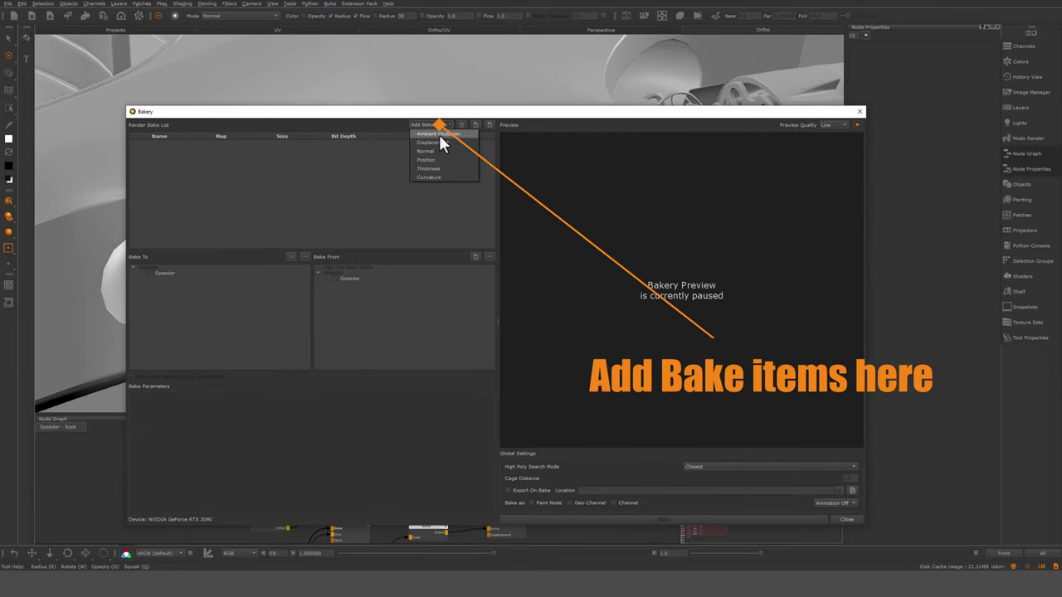
left_click(438, 134)
left_click(428, 125)
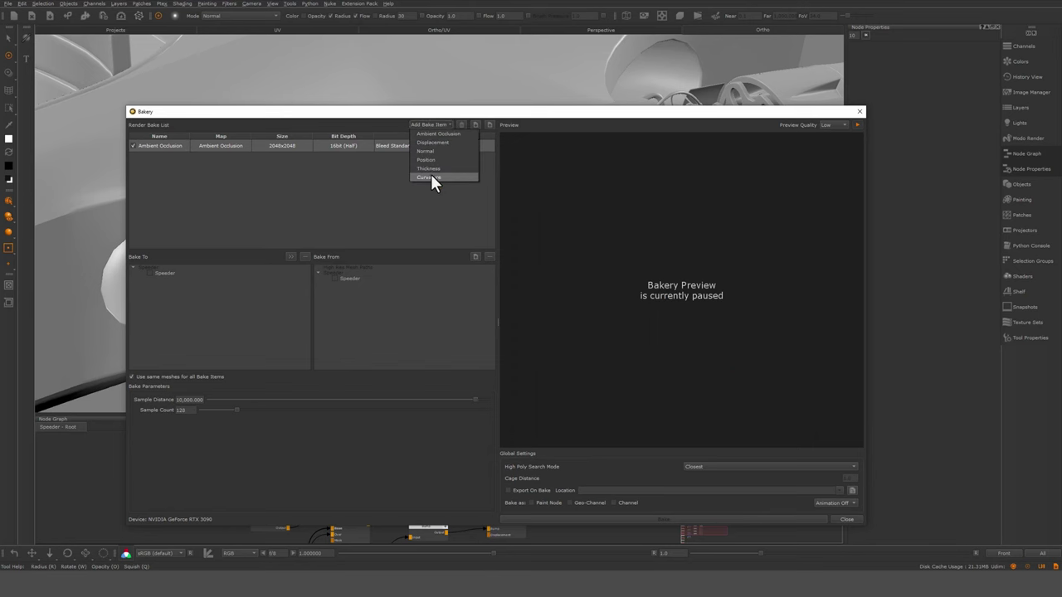
left_click(435, 168)
left_click(437, 125)
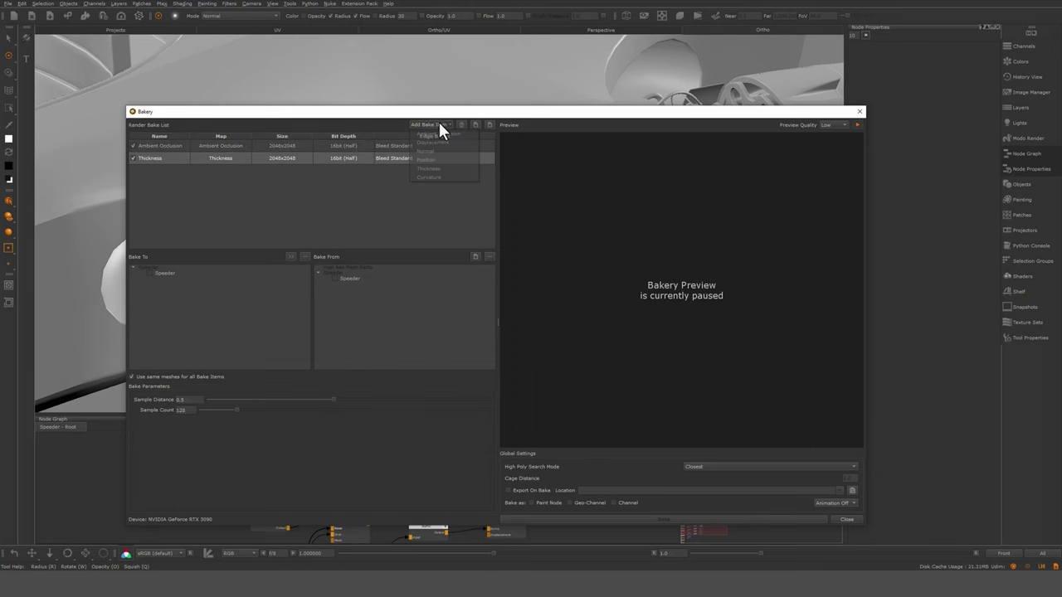
left_click(427, 176)
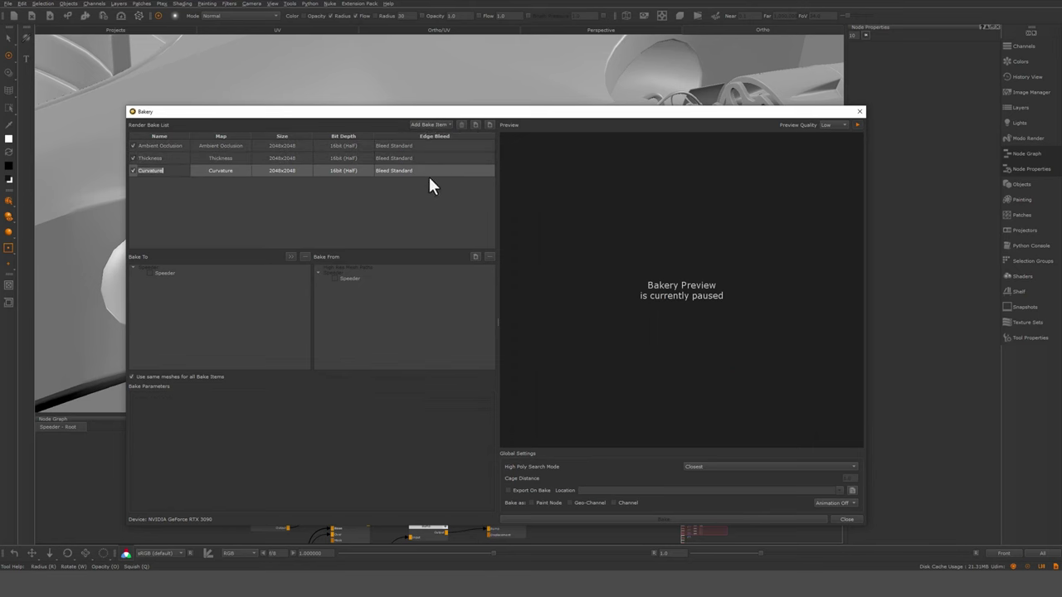
Step: Select the Ambient Occlusion item, set the preview quality to Medium and start the bake preview
left_click(170, 147)
left_click(828, 126)
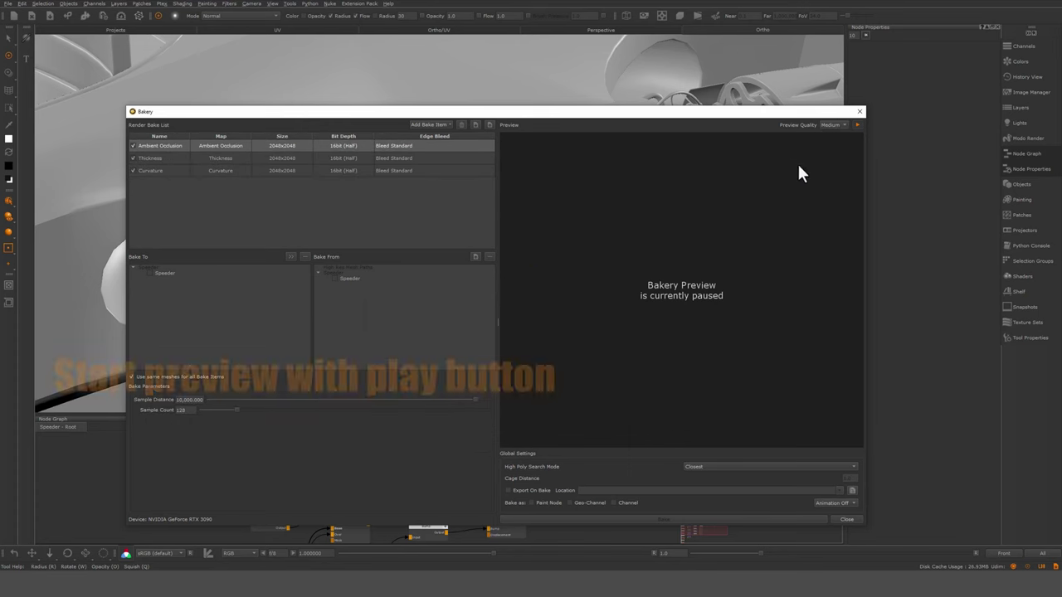
left_click(858, 125)
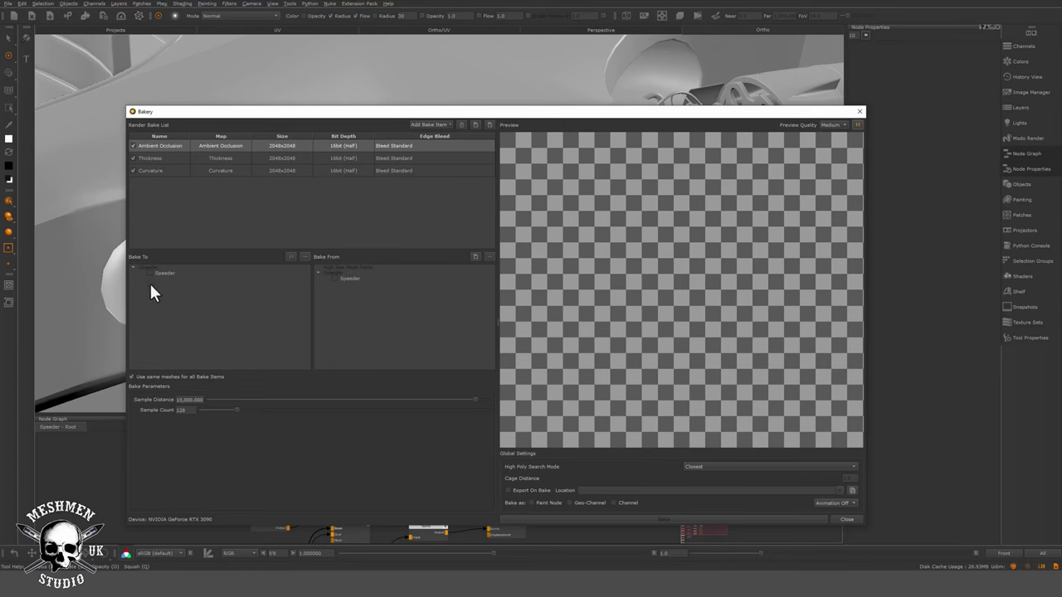
Step: Enable the Speeder mesh as both bake target and bake source, and compare the preview with the viewport model
left_click(150, 273)
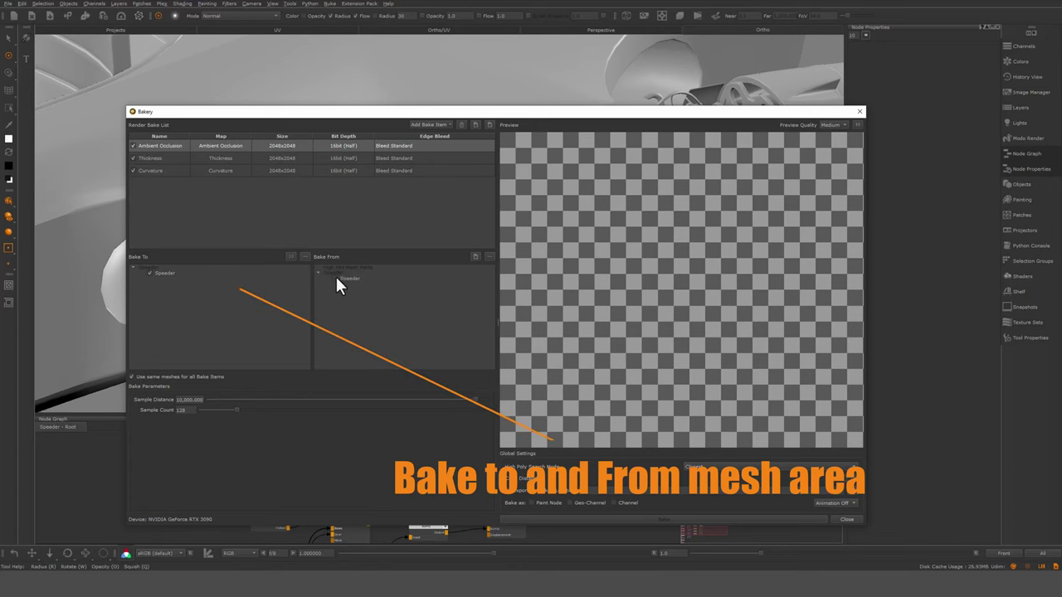
left_click(335, 278)
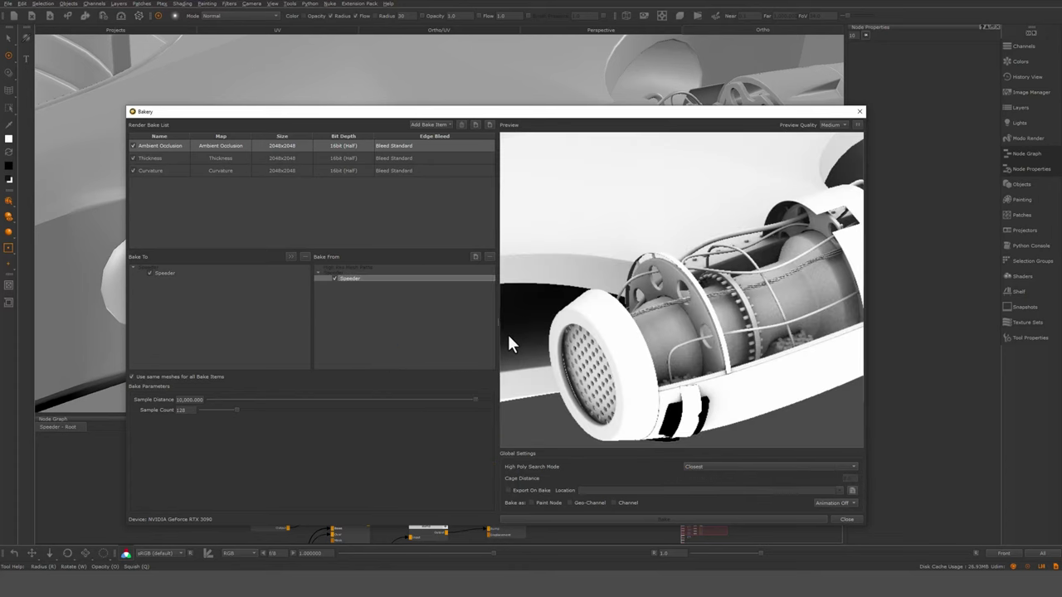
left_click_drag(644, 115, 174, 104)
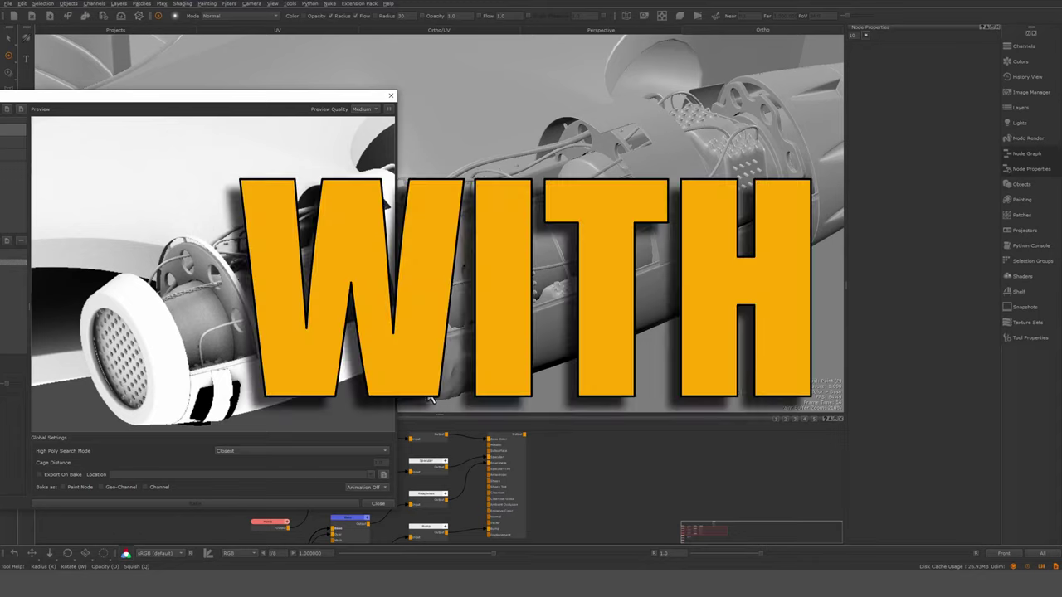
left_click_drag(332, 93, 839, 83)
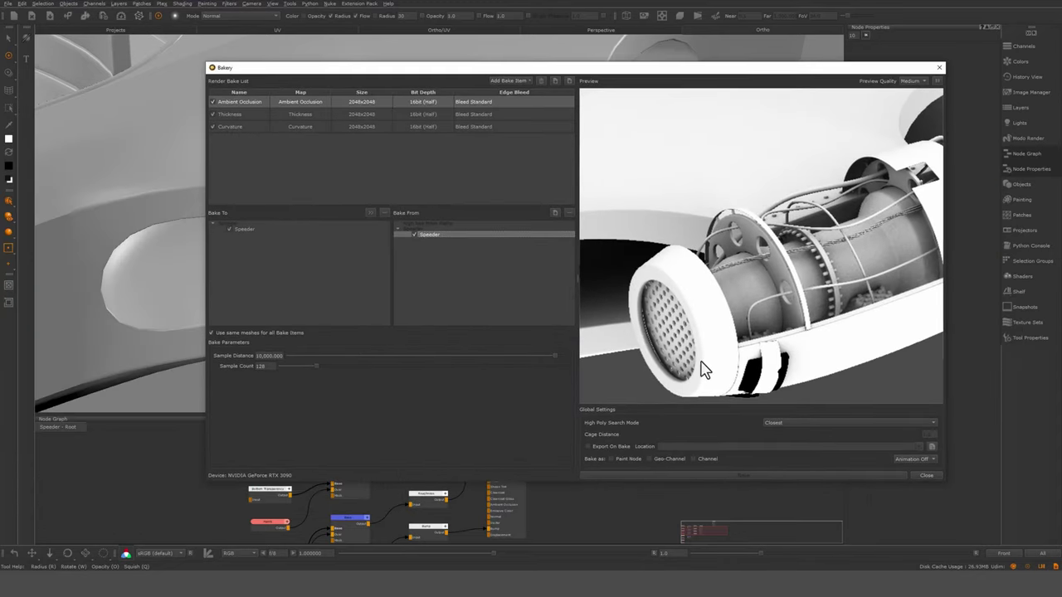
Step: Set the Thickness item's Sample Distance to about 26.139 and the Curvature item's Sample Offset to about 1.931
double_click(230, 114)
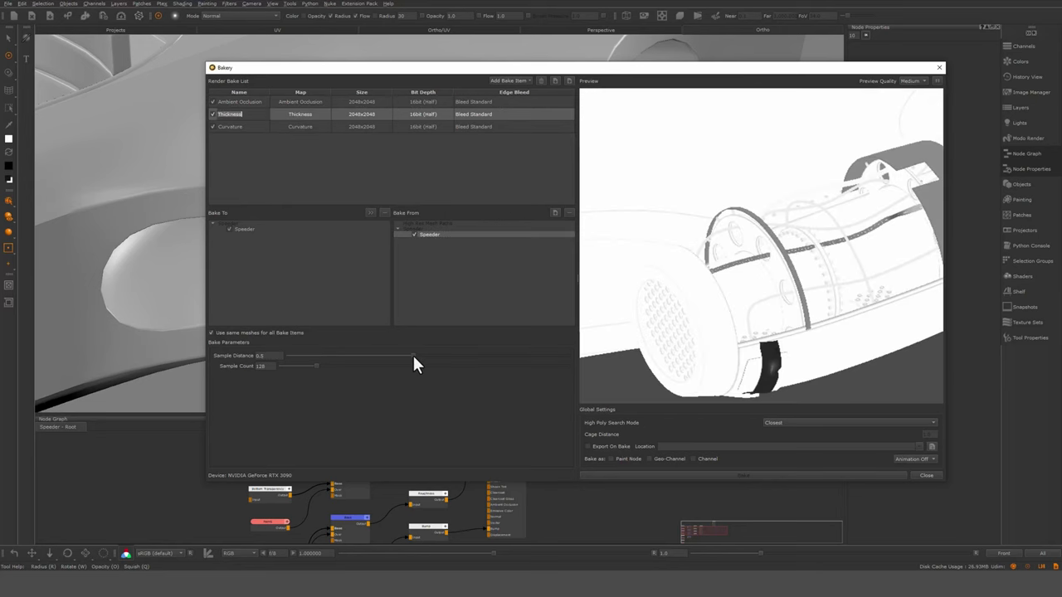
left_click_drag(413, 355, 496, 357)
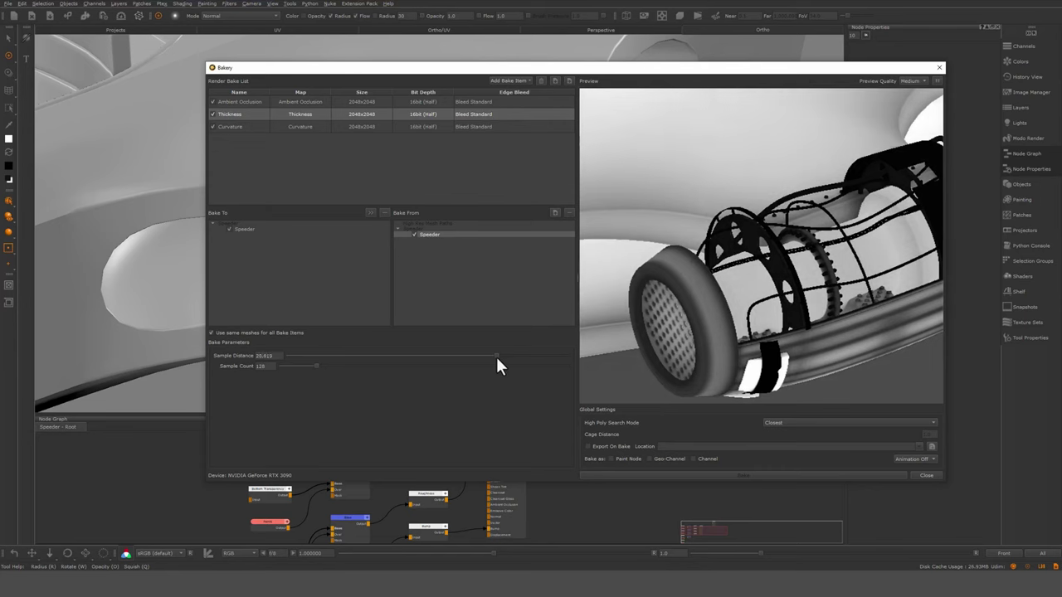
left_click(231, 125)
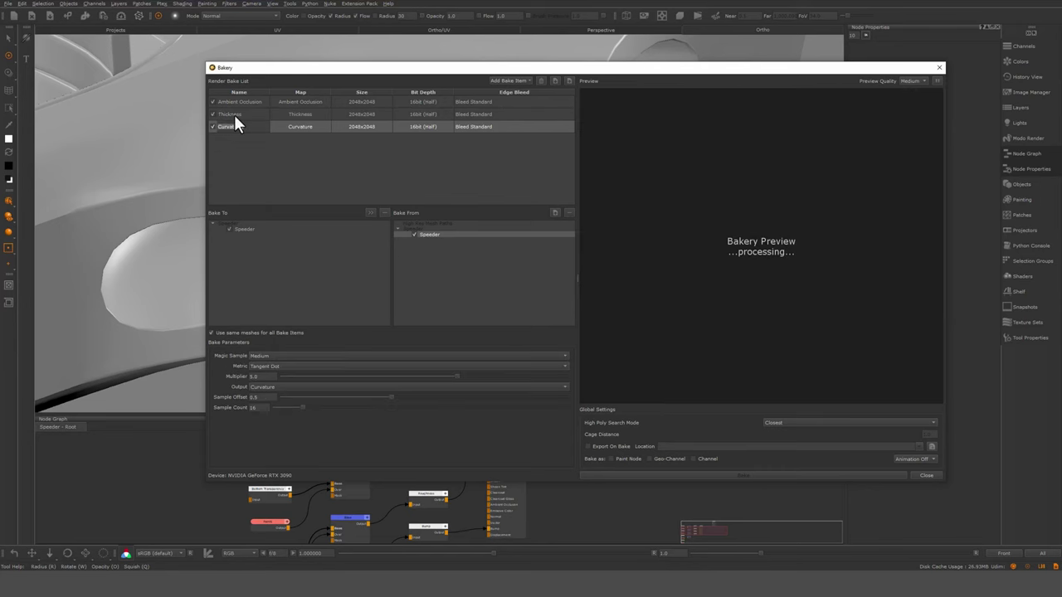
key("Up")
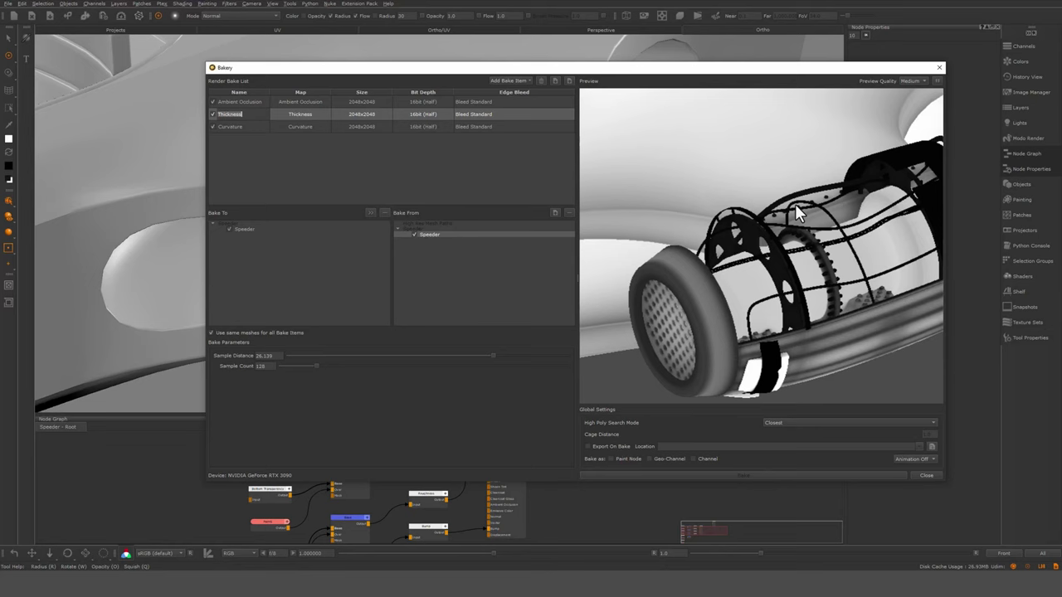
key("Down")
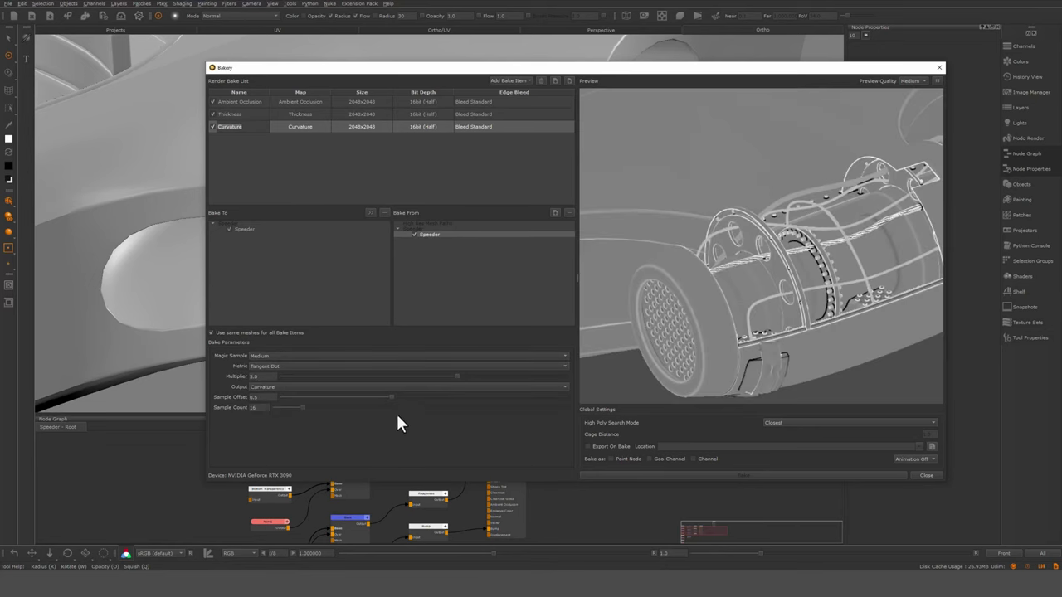
left_click_drag(393, 395, 414, 397)
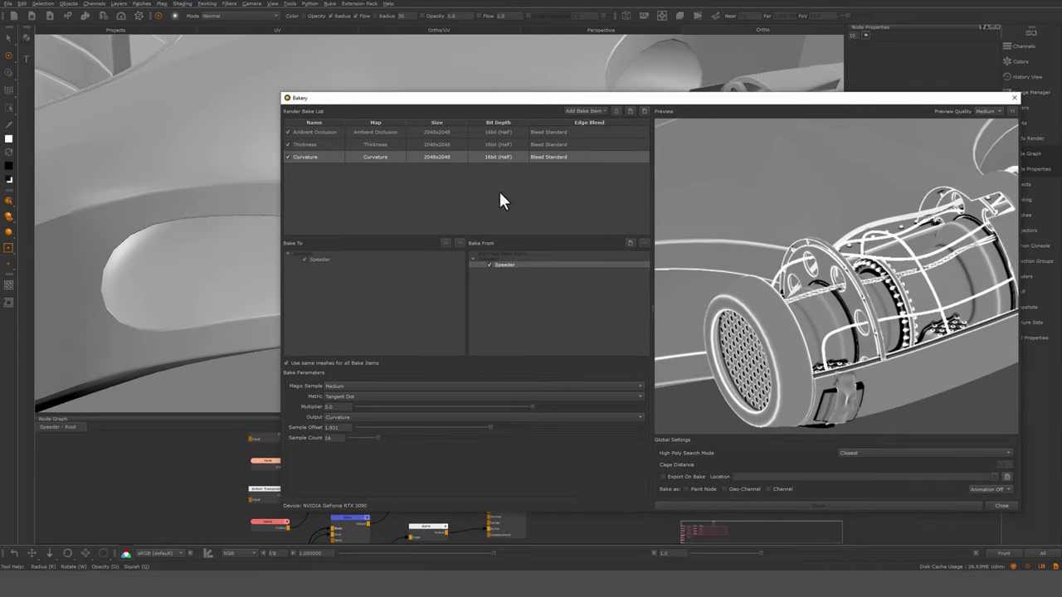
Step: Remove the Curvature, Thickness and Ambient Occlusion items from the render bake list
double_click(324, 157)
double_click(323, 144)
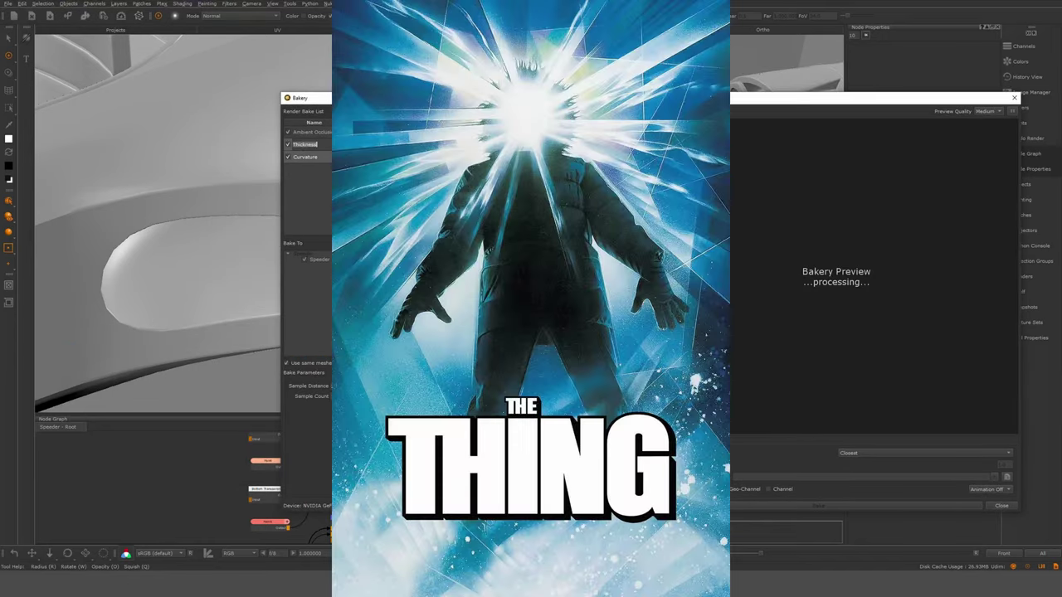
double_click(323, 132)
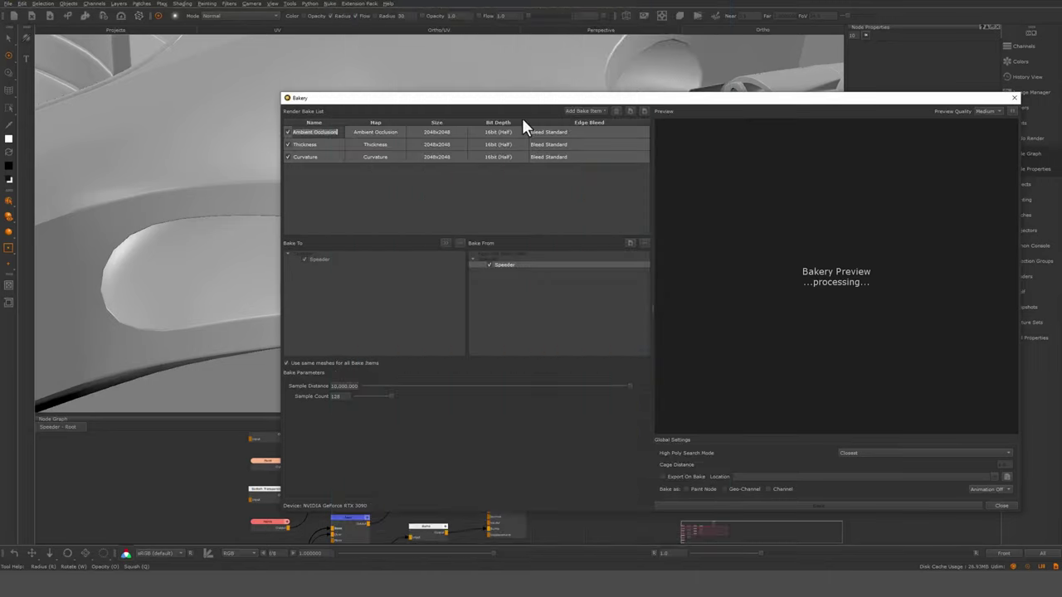
left_click(629, 111)
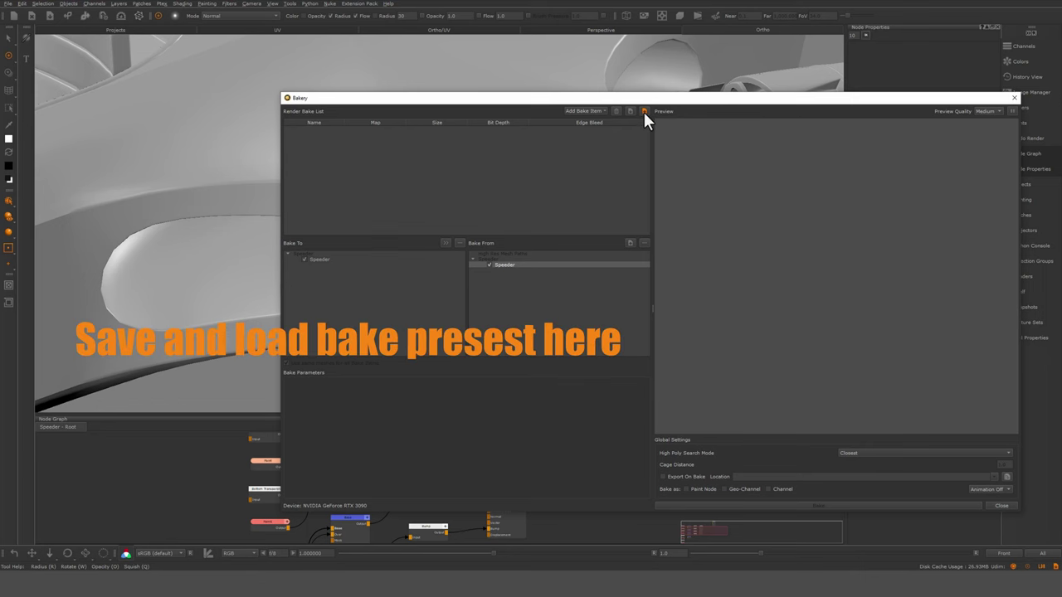
Step: Load the bake preset file Mecanical_Scale1.mbp into the render bake list
left_click(644, 110)
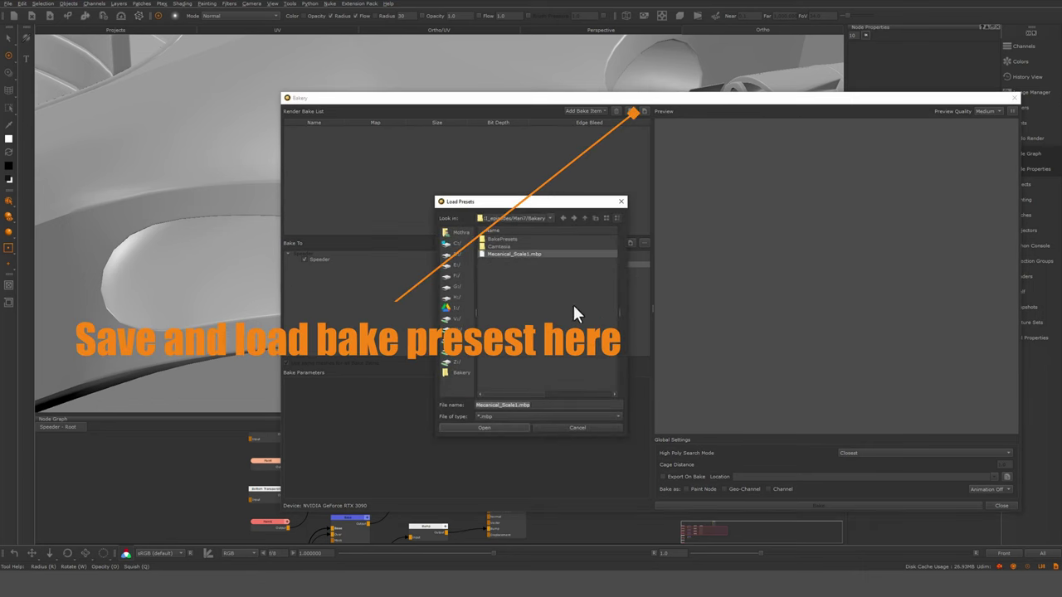
left_click(510, 254)
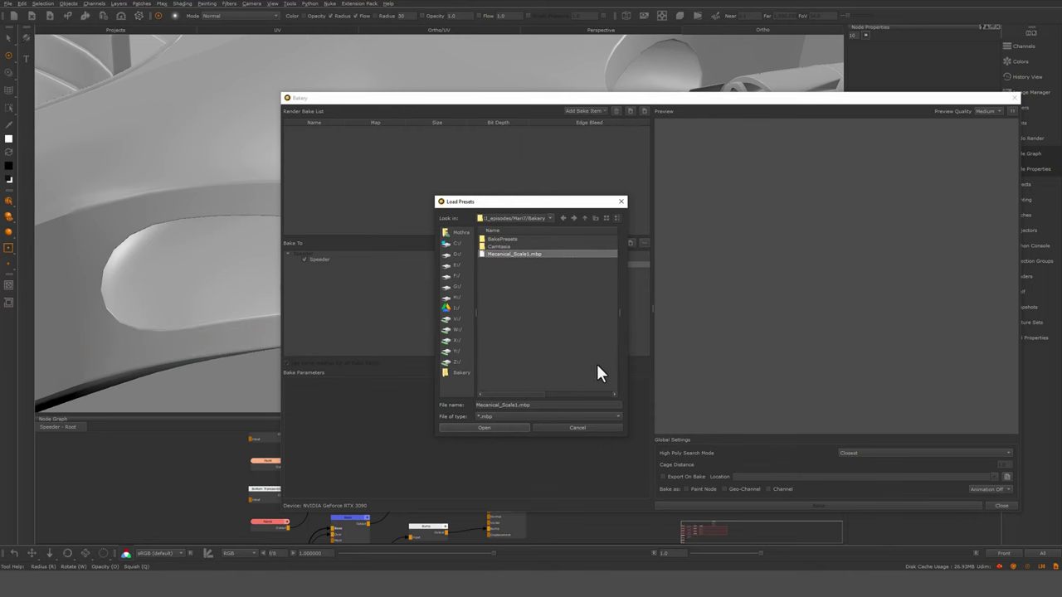
key("Return")
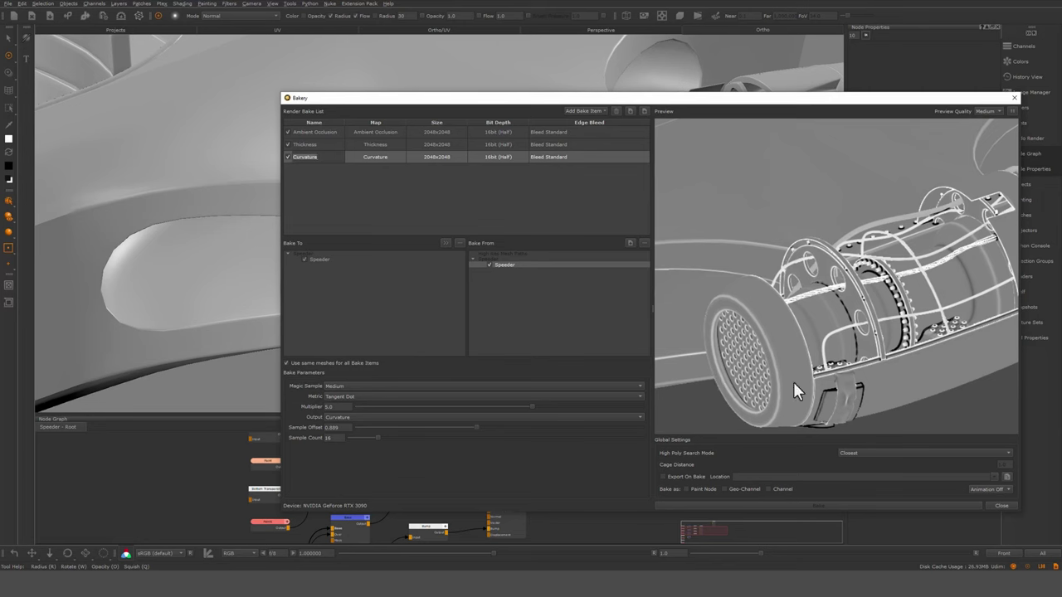
Step: Check the previews of the loaded Thickness and Ambient Occlusion items and look at the Ambient Occlusion size setting
left_click(326, 146)
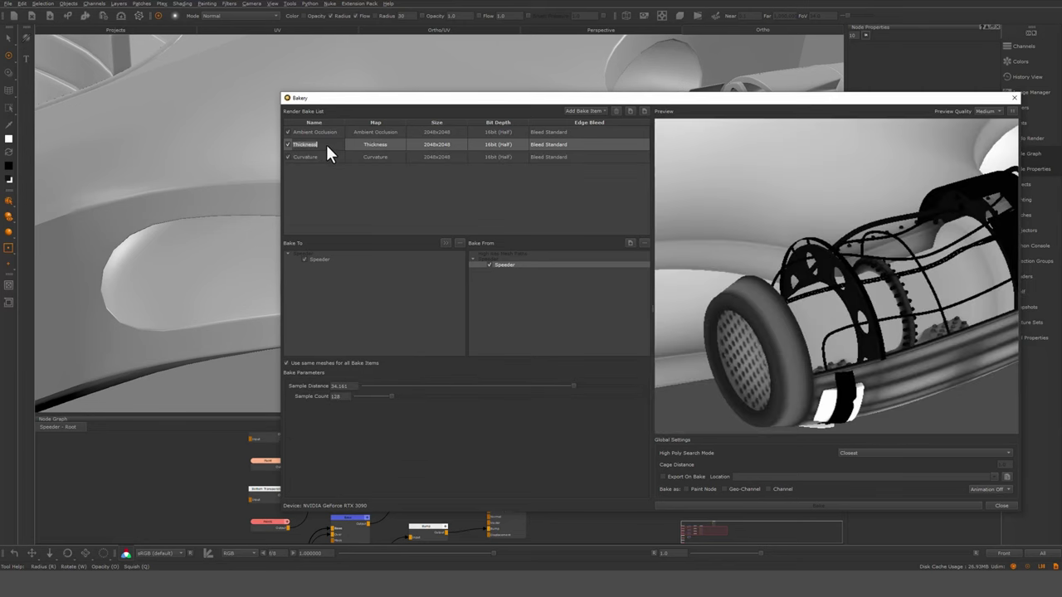
left_click(337, 131)
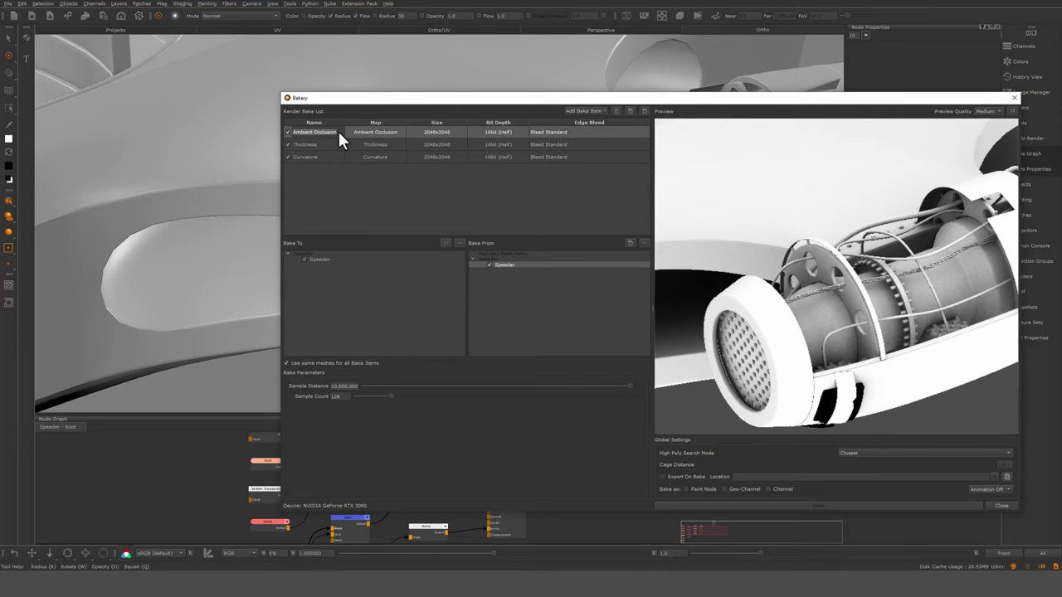
double_click(456, 132)
left_click(437, 199)
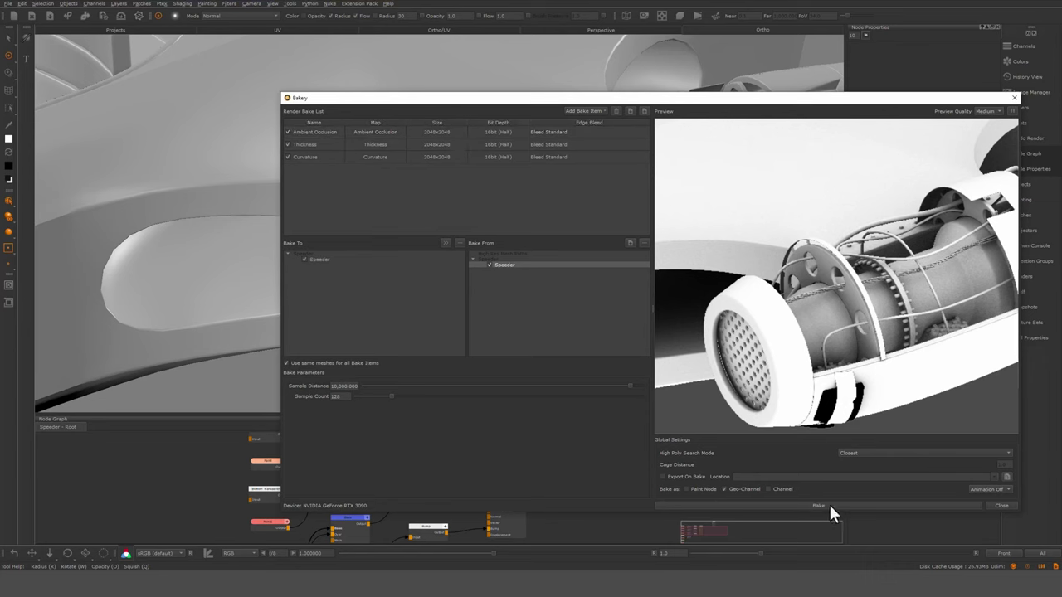
Step: Bake all three maps as Geo-Channels and display the Speeder object's geo-channel properties
left_click(830, 506)
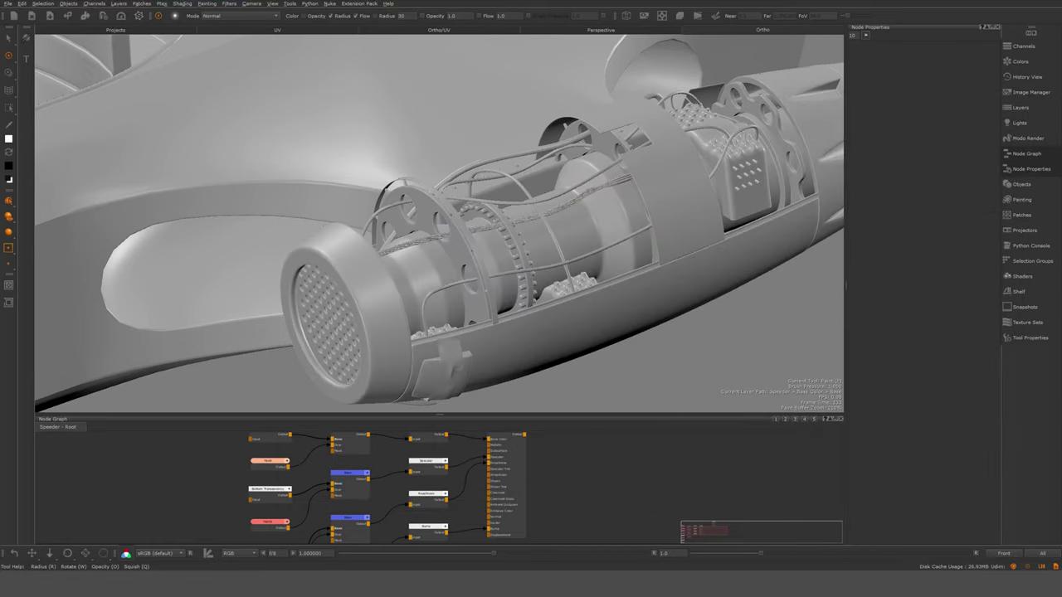
left_click(1027, 193)
left_click_drag(936, 184, 946, 193)
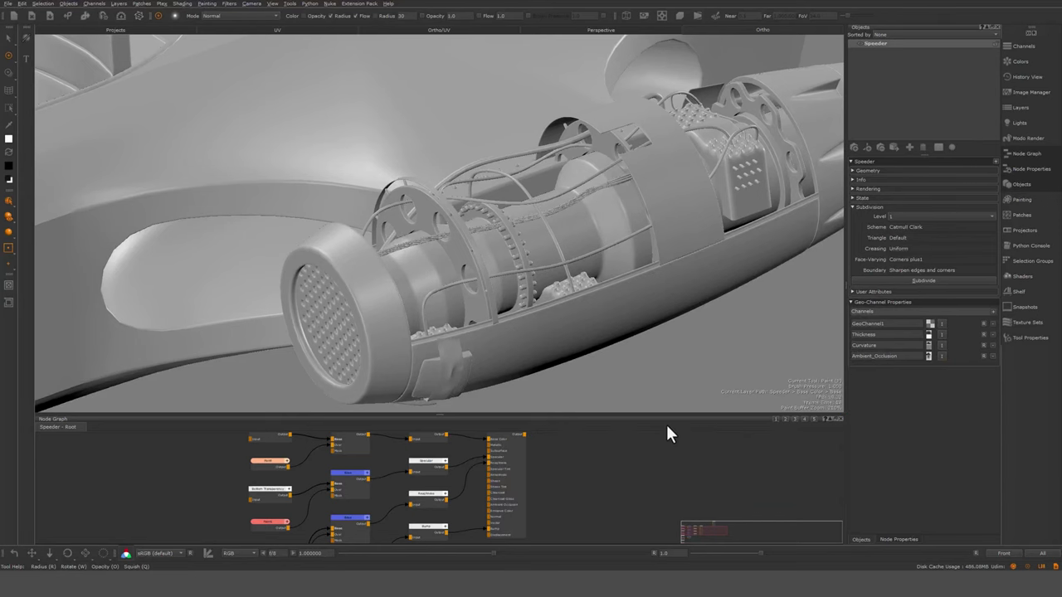
middle_click_drag(557, 489, 460, 505)
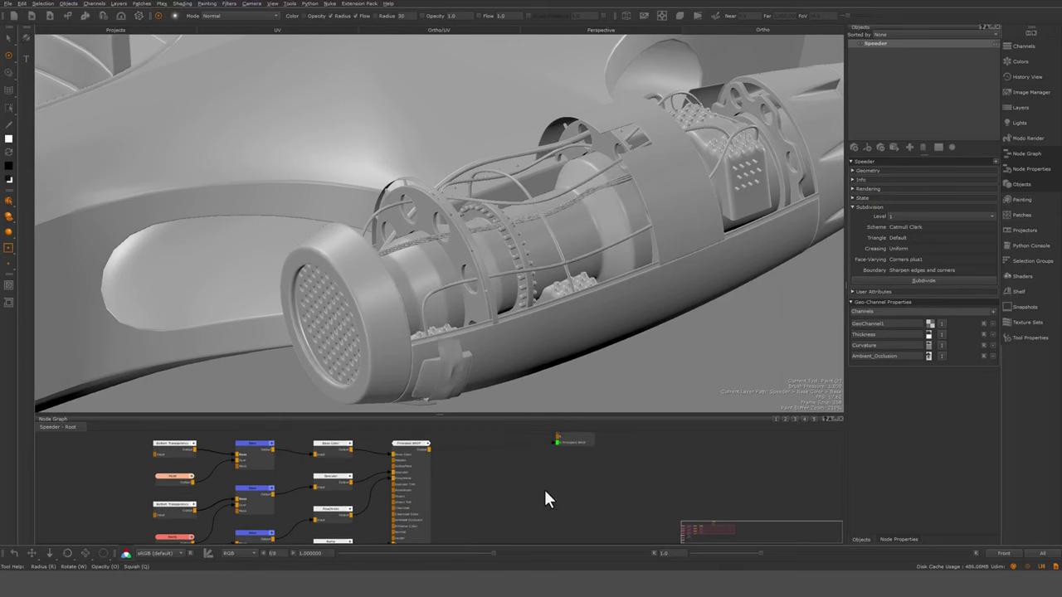
Step: Add a Geo-Channel node to the node graph, view it on the speeder and set its channel to Ambient_Occlusion
key("Tab")
key("Return")
key("1")
key("f")
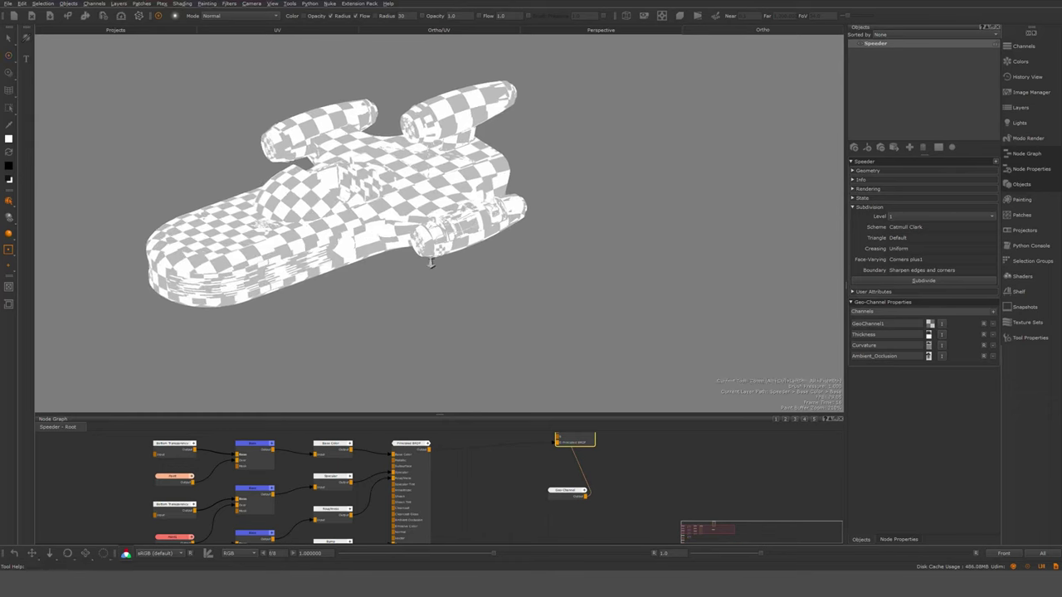
double_click(561, 492)
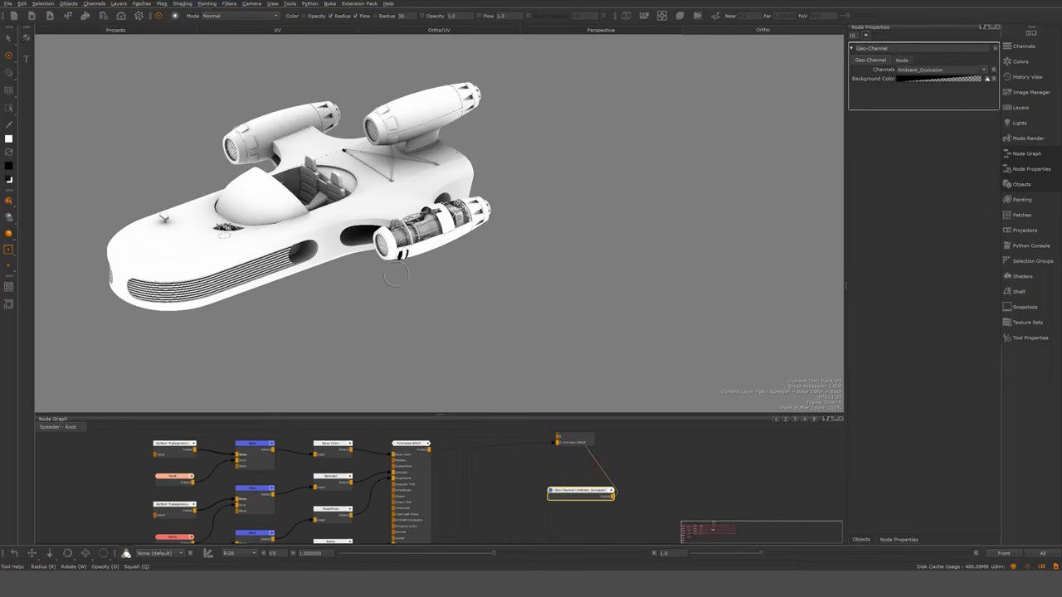
middle_click_drag(417, 246, 505, 284, "alt")
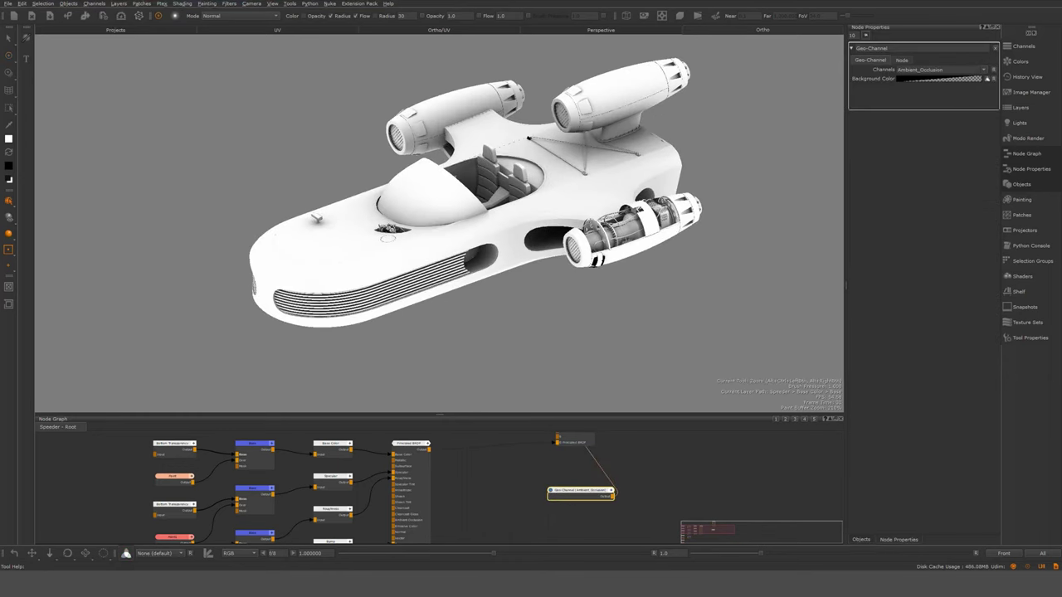
right_click_drag(506, 285, 581, 285, "alt")
Step: Switch the Geo-Channel node to the Curvature channel, then to Thickness, inspecting each on the speeder
left_click(921, 88)
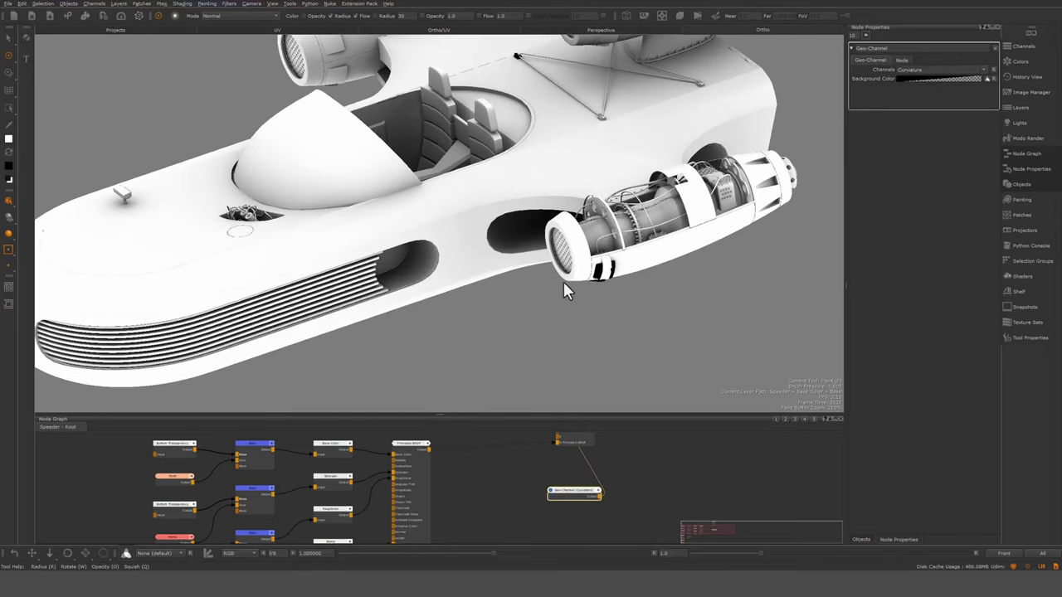
middle_click_drag(572, 320, 557, 344, "alt")
key("Down")
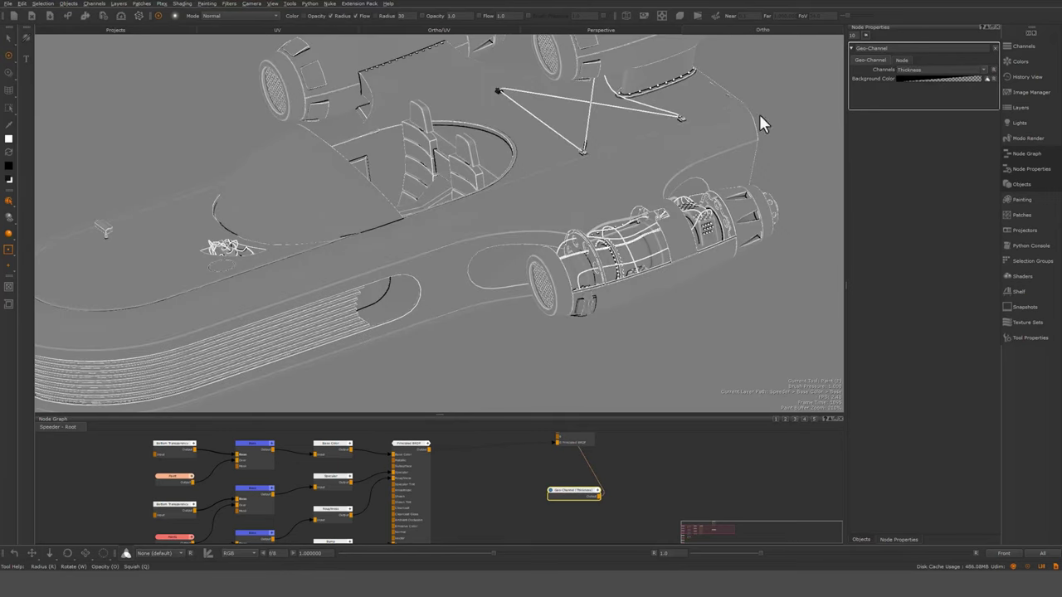
scroll(603, 330, "down", 4)
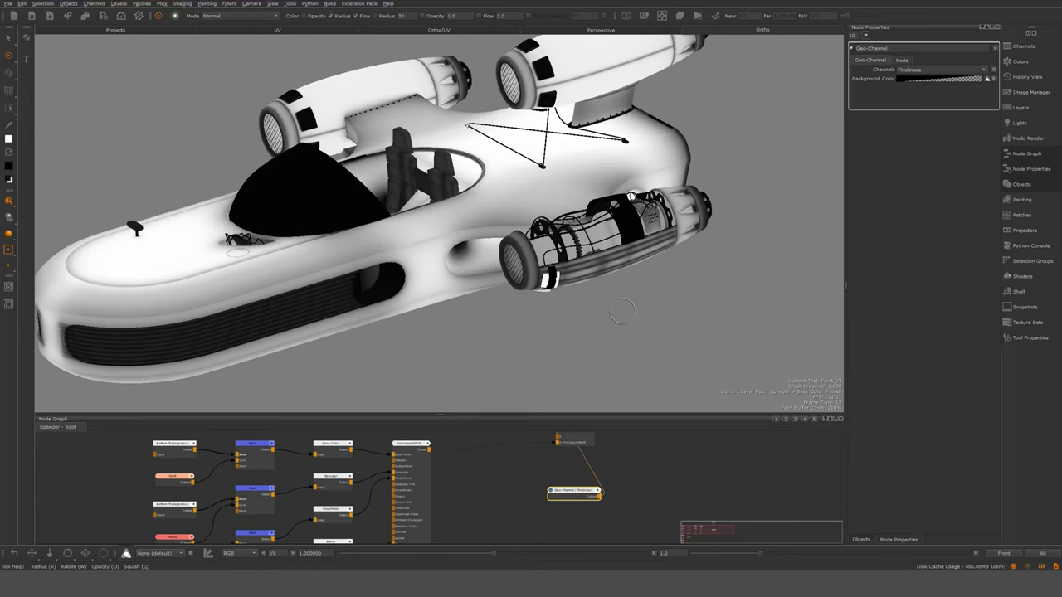
left_click(641, 475)
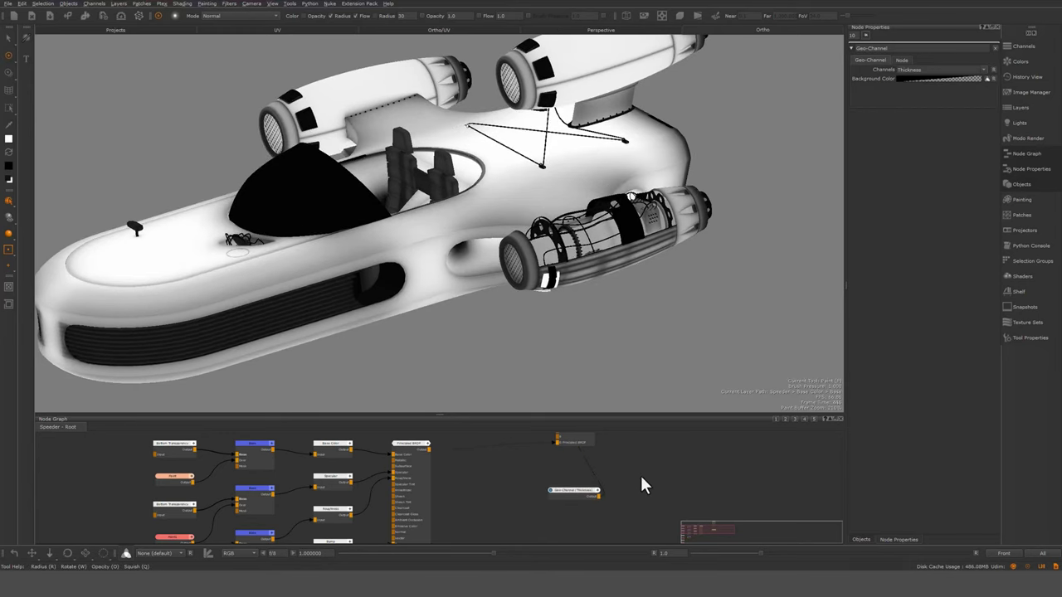
middle_click_drag(698, 490, 617, 474)
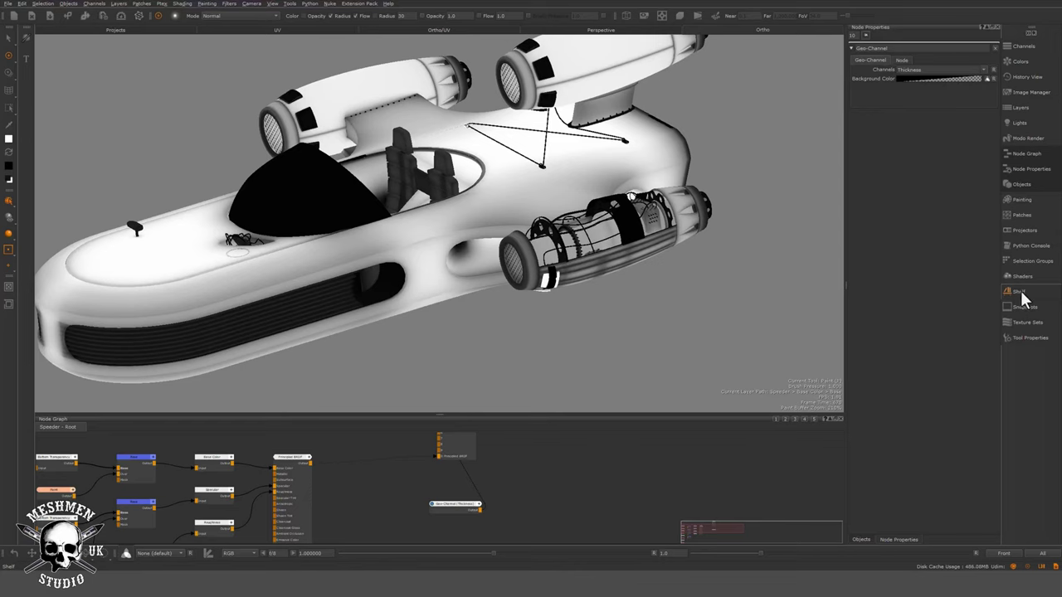
Step: Add the DirtCol_001 custom procedural from the shelf's CustomProcs Proc group to the node graph
left_click(1020, 294)
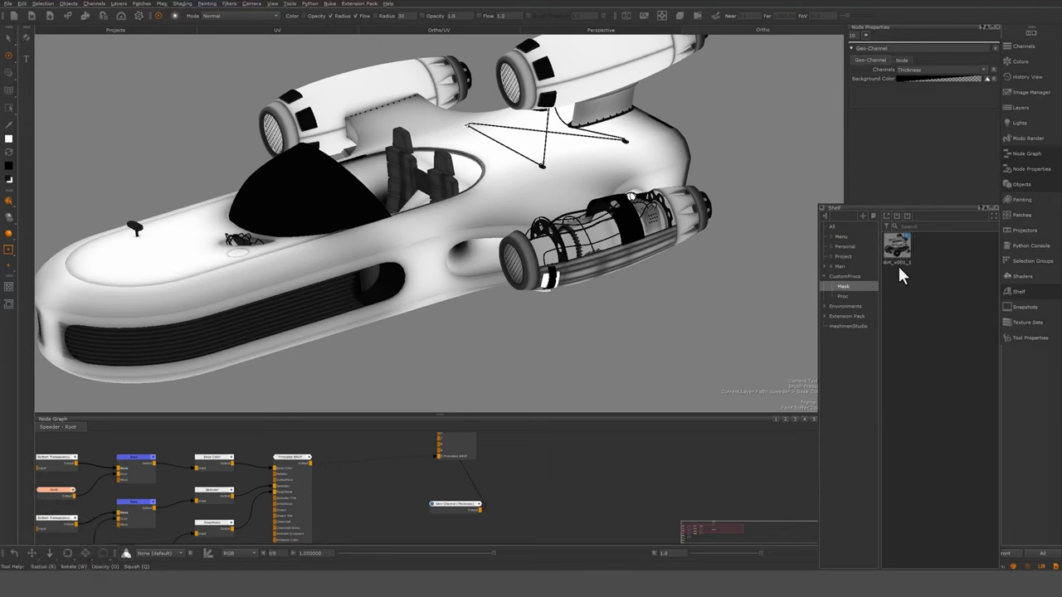
left_click(844, 297)
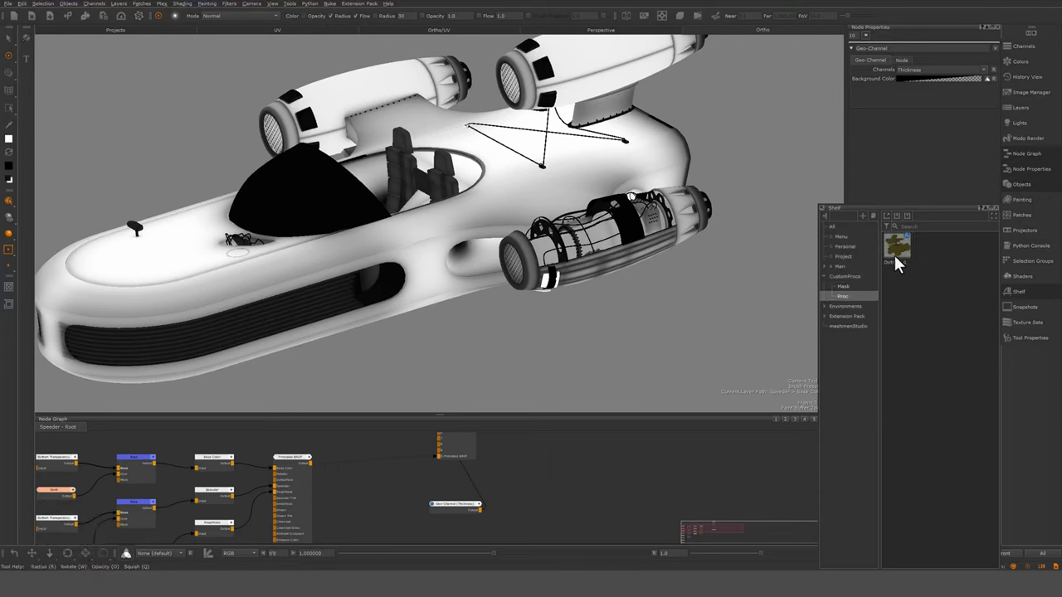
left_click_drag(896, 264, 640, 483)
left_click(1027, 294)
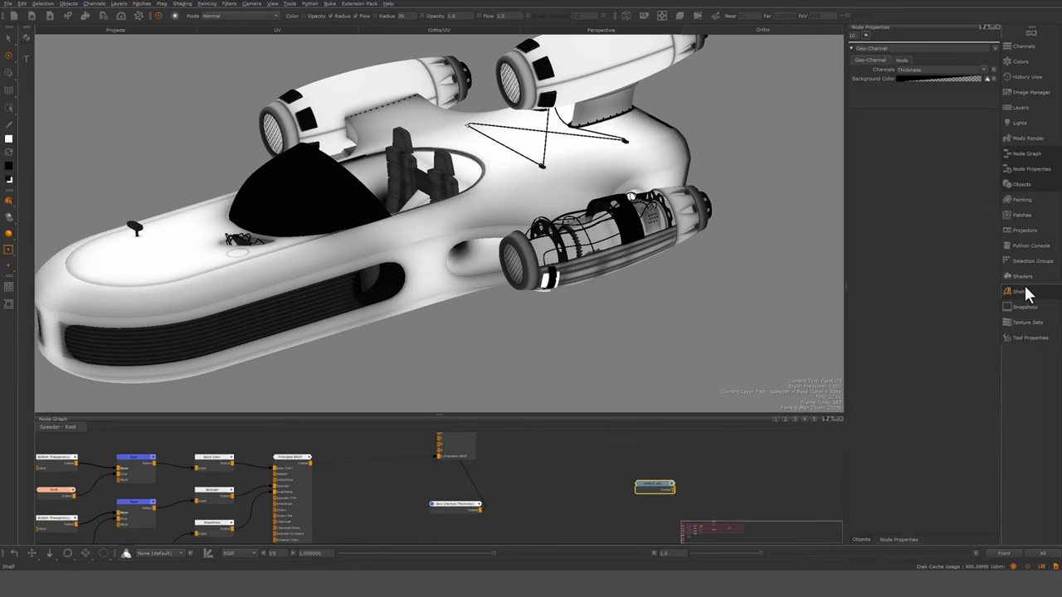
Step: Add the dirt_v001 procedural from the shelf's CustomProcs Mask group to the node graph
left_click(1024, 280)
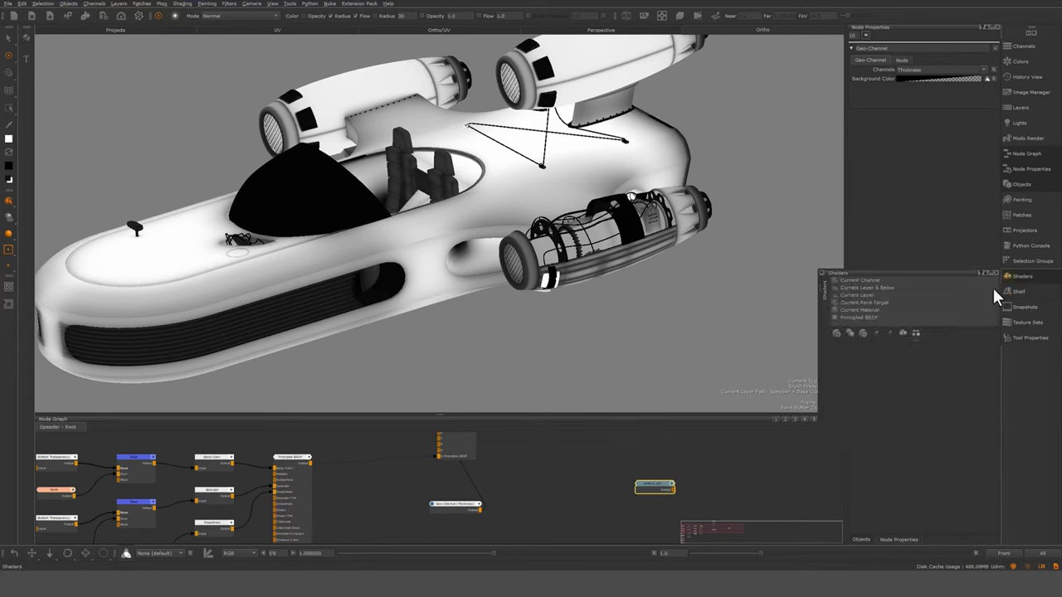
left_click(996, 292)
left_click(850, 287)
left_click_drag(902, 253, 598, 498)
Step: Arrange the two new procedural nodes with dirt_v001 directly below DirtCol_001
scroll(570, 467, "up", 3)
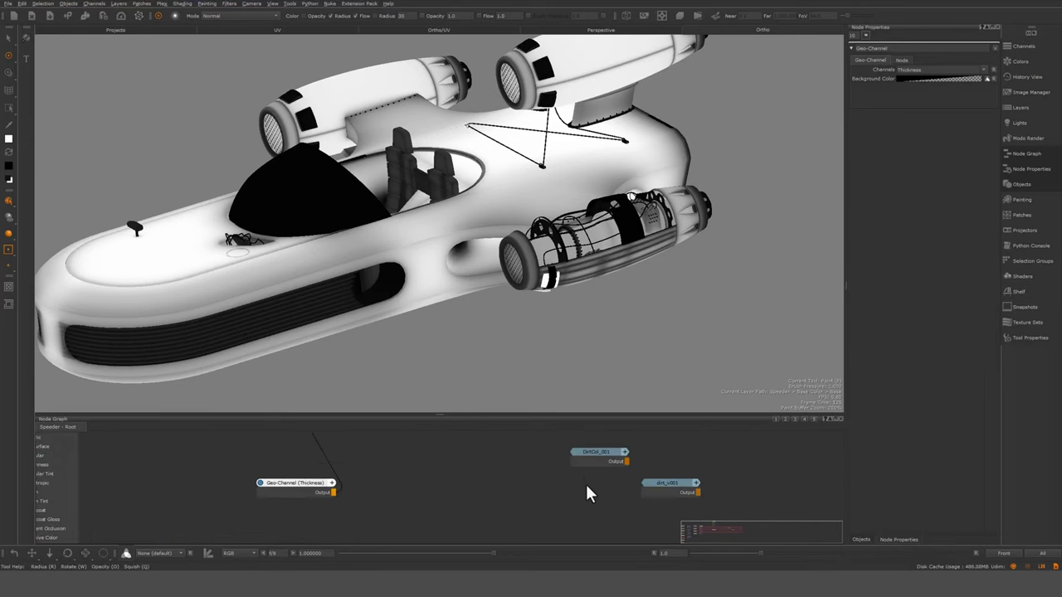
middle_click_drag(587, 484, 568, 491)
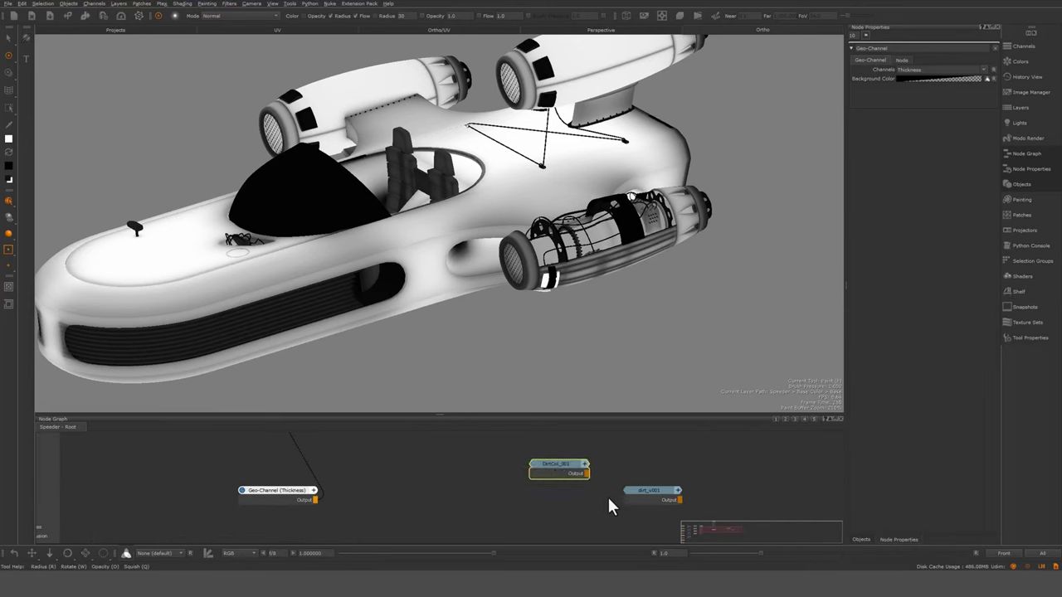
left_click_drag(652, 501, 564, 509)
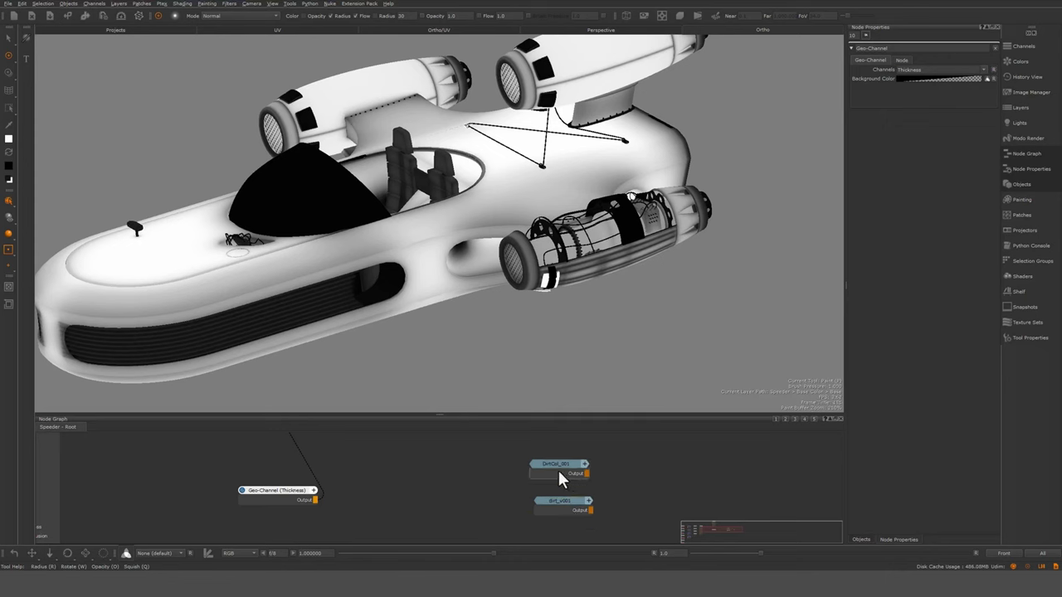
Step: Check the DirtCol_001 node's missing geo-channels against the Speeder object's geo-channel list
left_click_drag(559, 473, 557, 471)
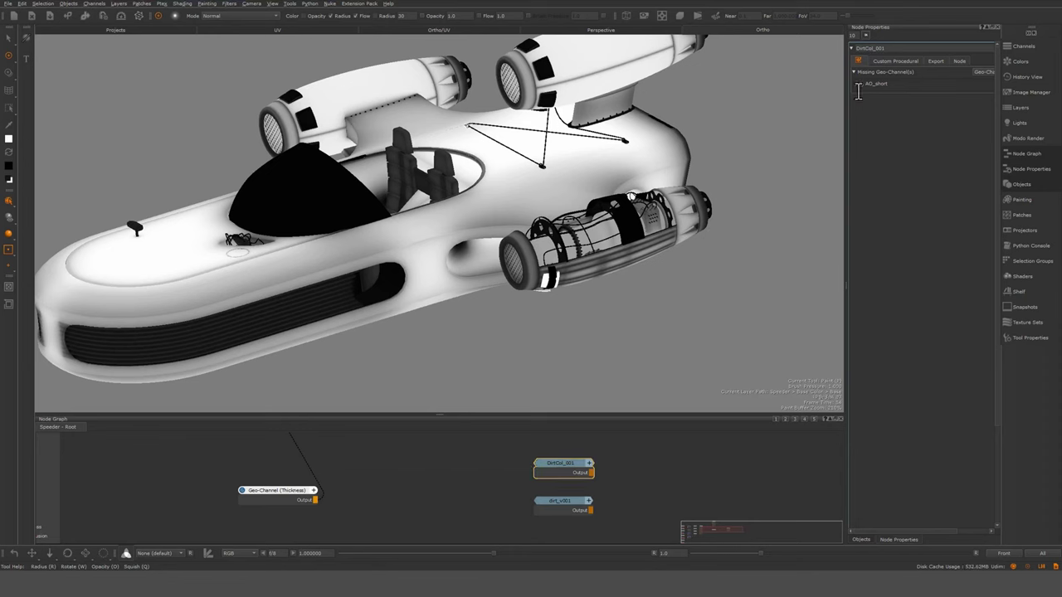
left_click_drag(552, 467, 557, 458)
left_click(1025, 185)
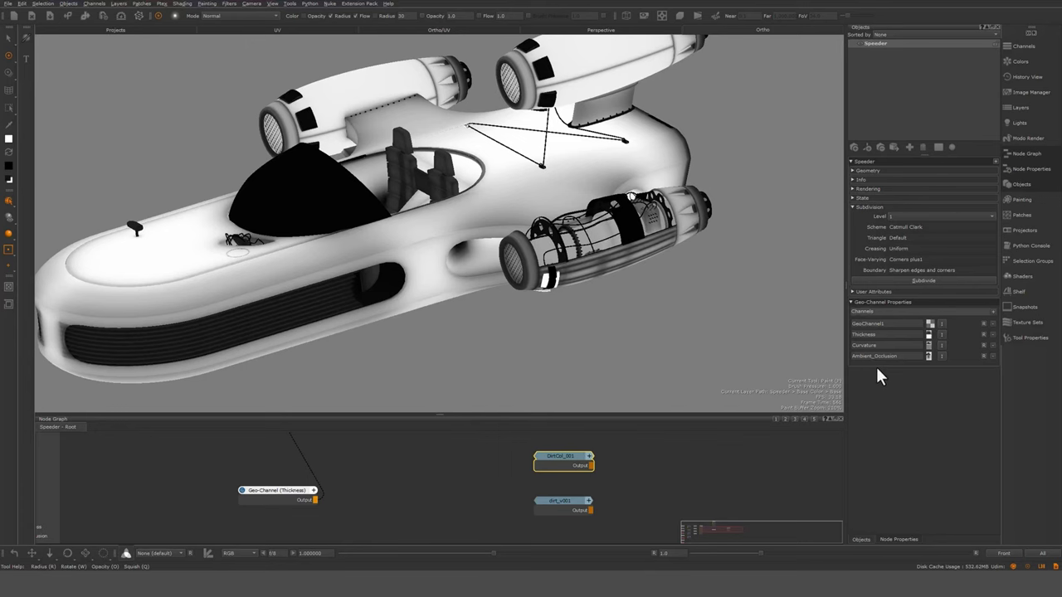
Step: View the DirtCol_001 node on the speeder and check the missing geo-channel names in its properties
left_click_drag(558, 459, 558, 457)
key("1")
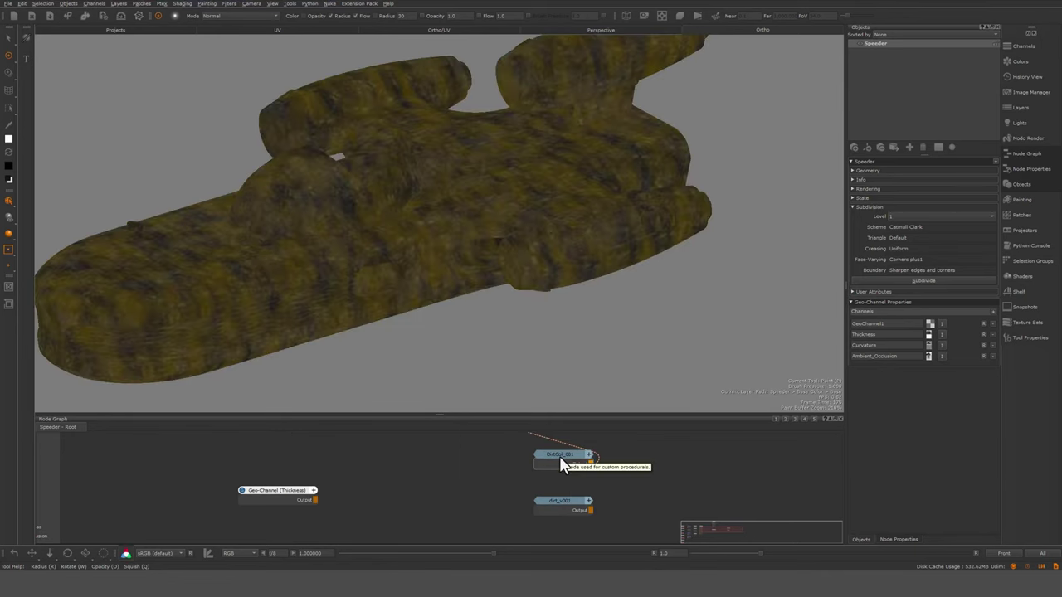
left_click(559, 455)
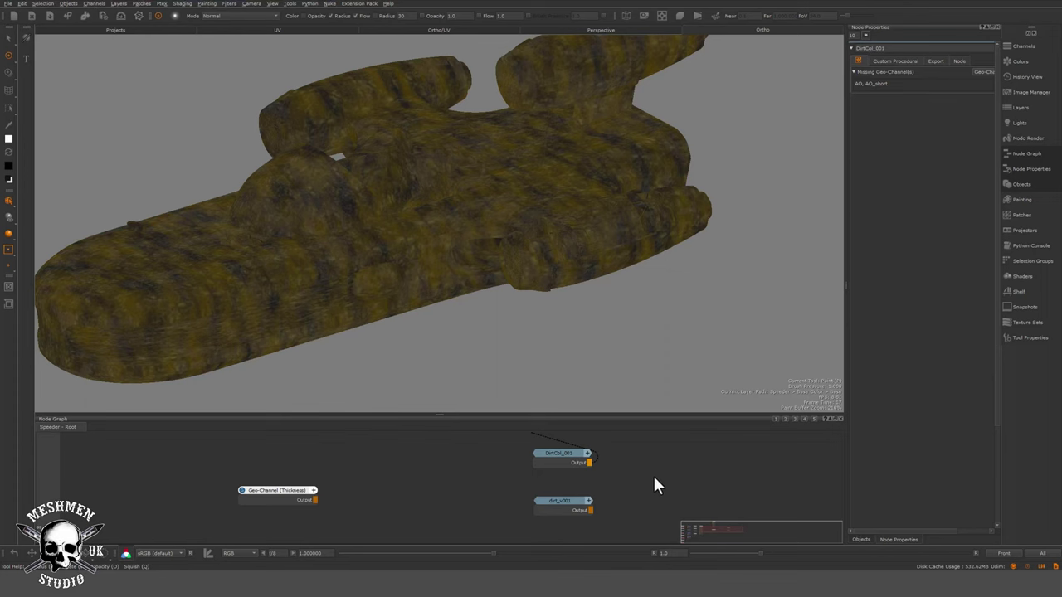
left_click(865, 90)
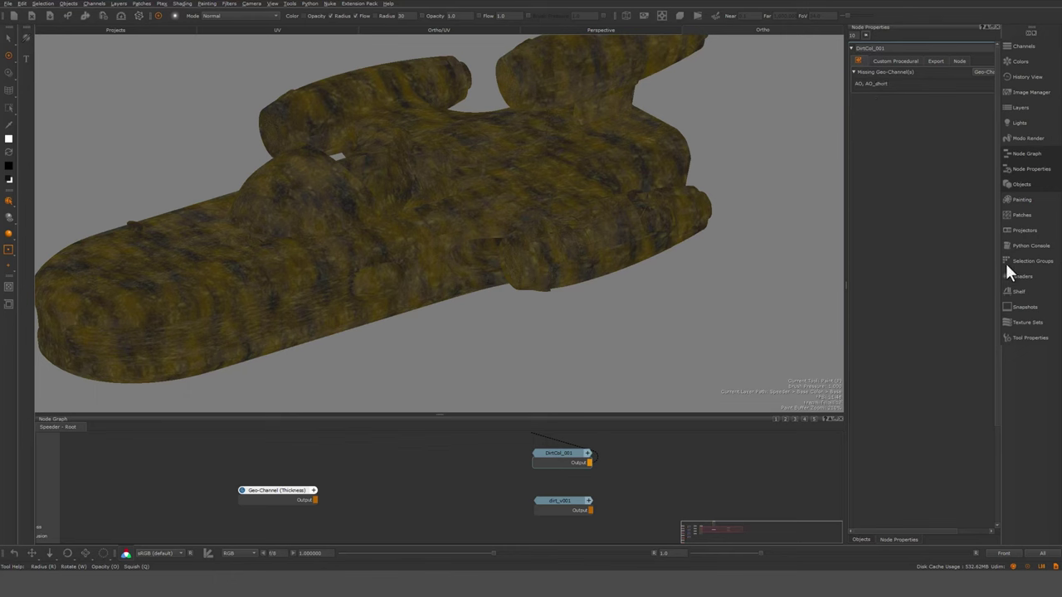
Step: Add the alias AO to the Ambient_Occlusion geo-channel name of the Speeder object
left_click(1024, 187)
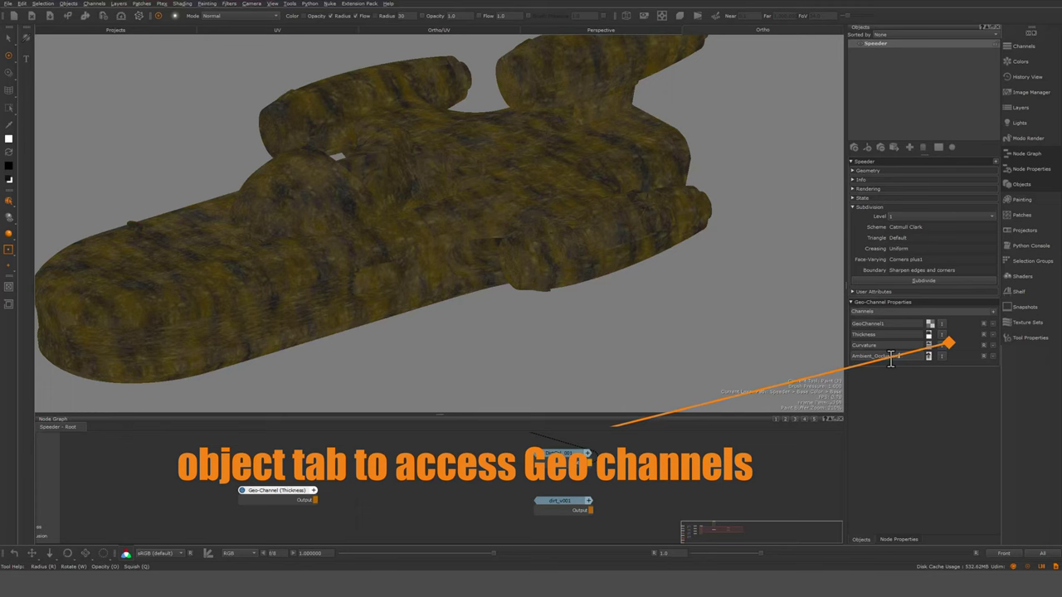
type("AO")
key("Return")
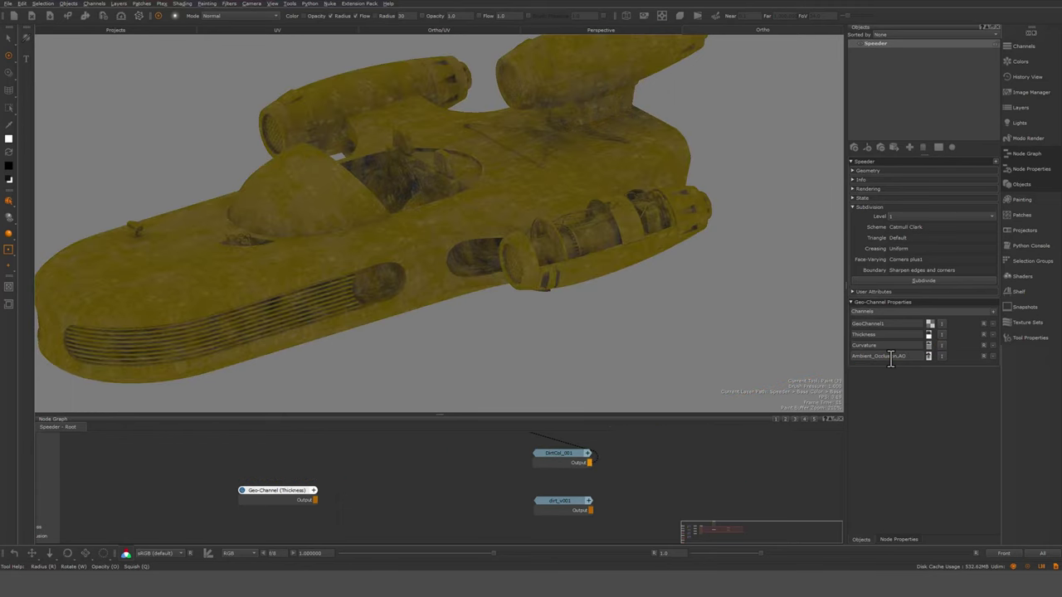
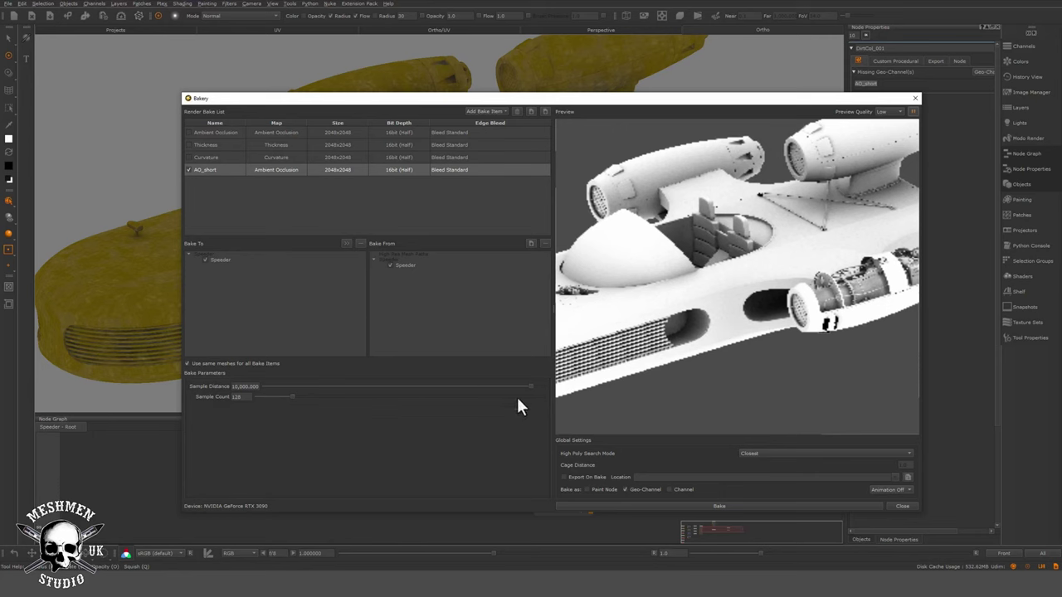
Step: Reduce the AO_short item's sample distance to about 5.8, bake it as a Geo-Channel and close the Bakery
left_click_drag(531, 387, 406, 388)
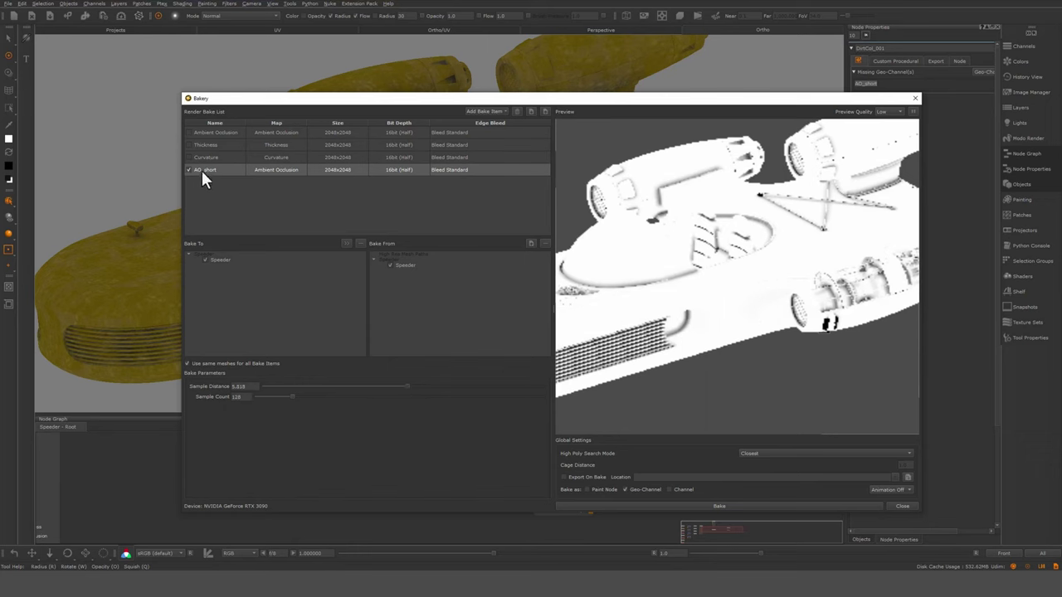
left_click(722, 508)
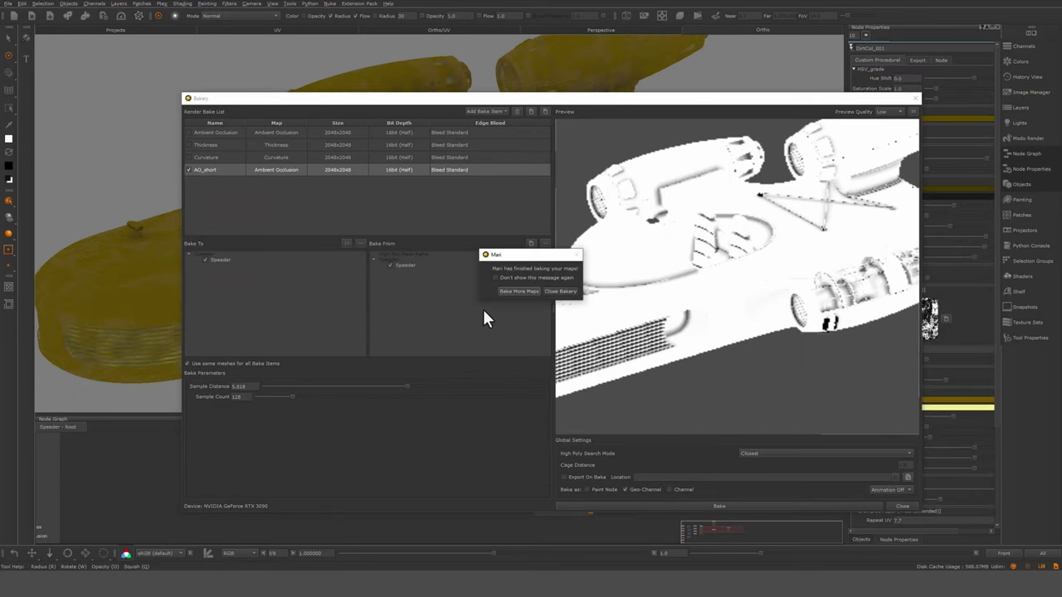
left_click(560, 291)
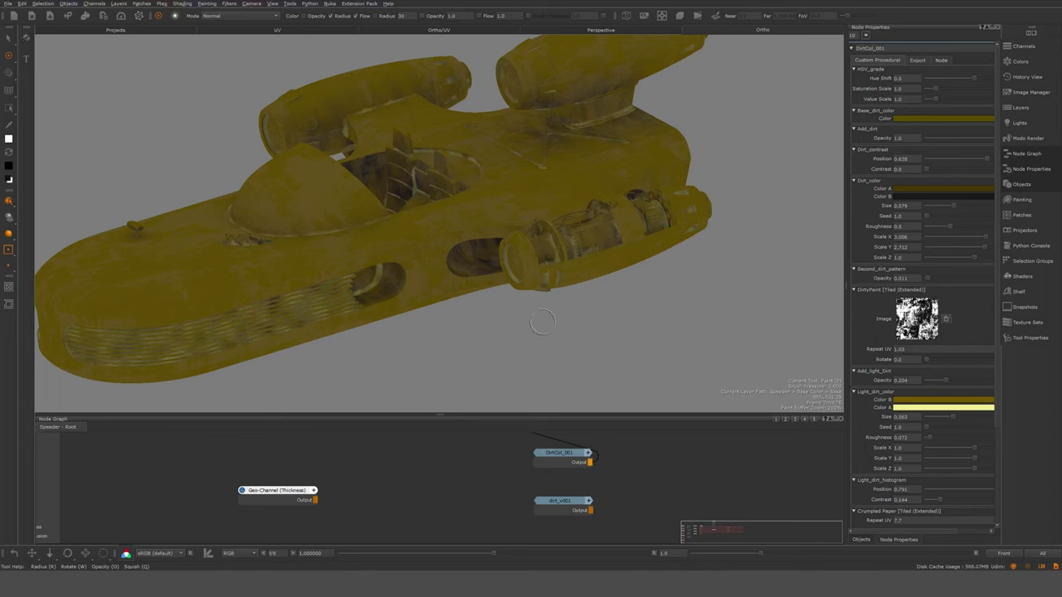
Step: Review the Speeder object's geo-channel names and examine the DirtCol_001 dirt on the model from another angle
left_click(553, 456)
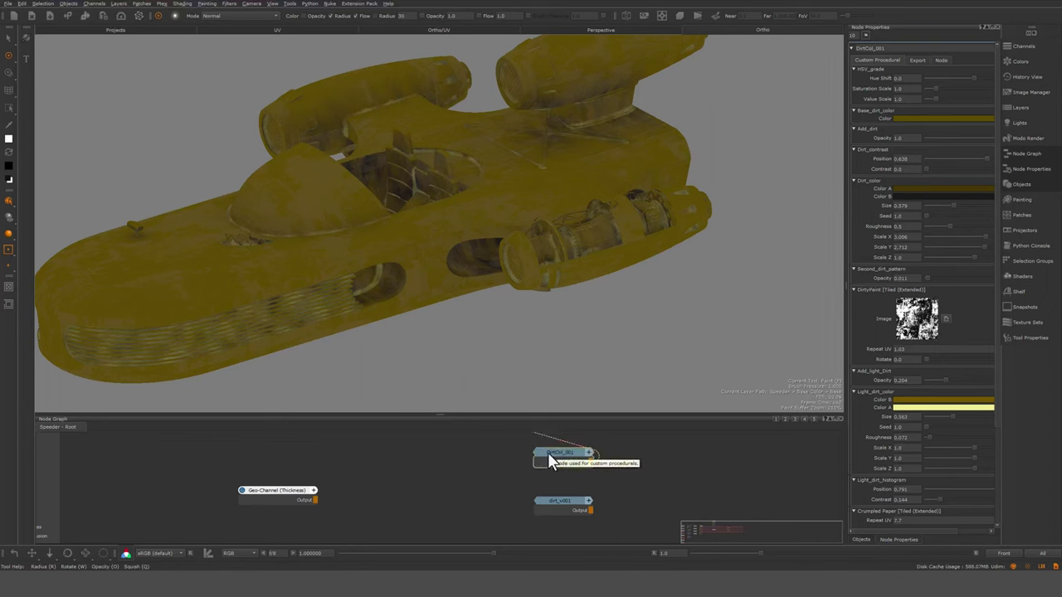
left_click(1023, 186)
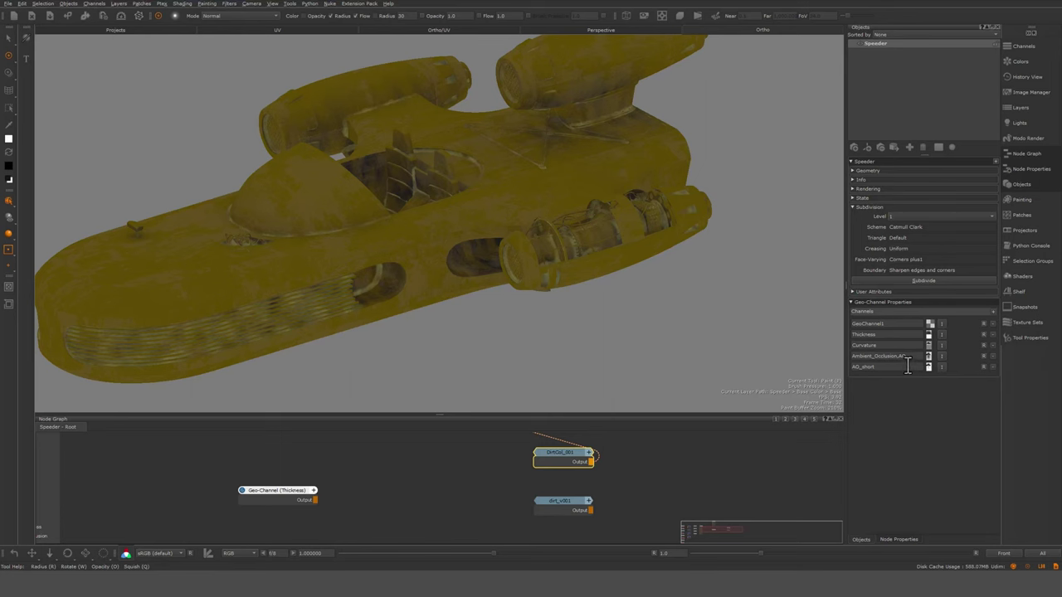
type("_AO")
left_click_drag(407, 255, 440, 292, "alt")
left_click(441, 451)
middle_click_drag(484, 505, 479, 476)
left_click_drag(489, 355, 489, 341, "alt")
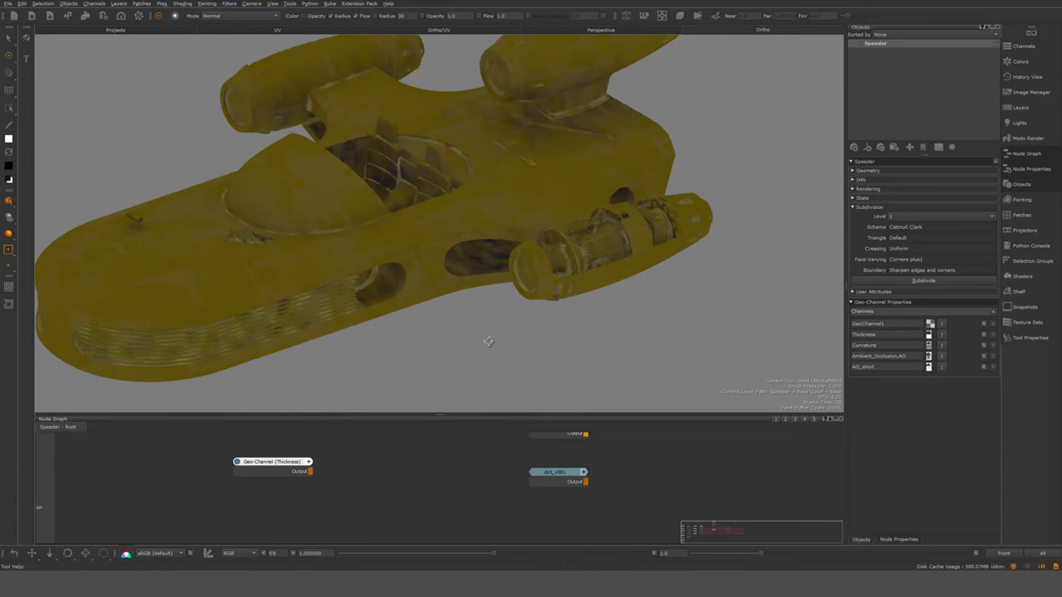
Step: Open the dirt_v001 node's properties and check which geo-channels it is missing
left_click(485, 501)
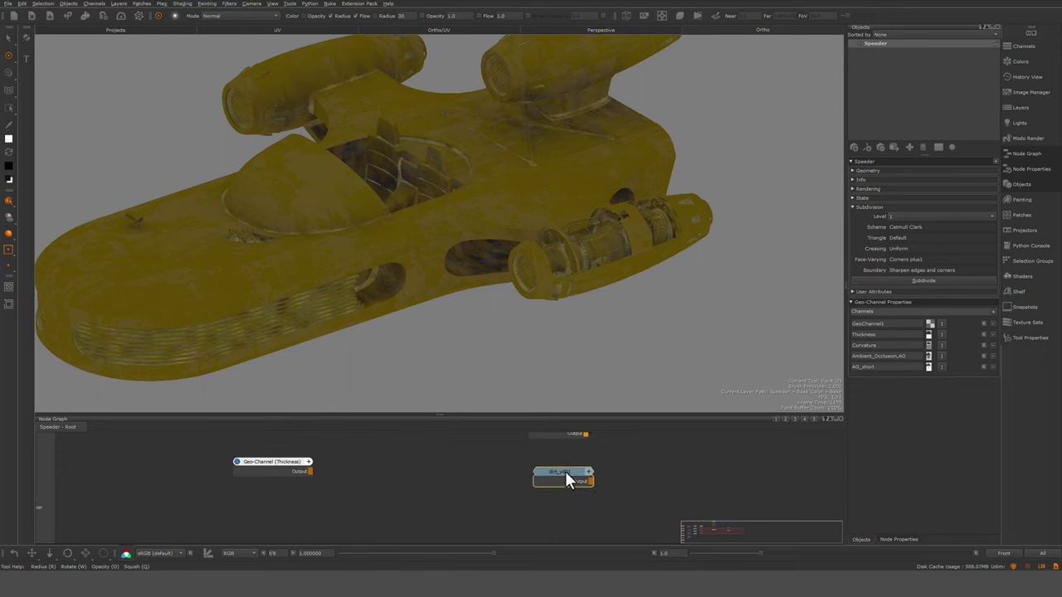
double_click(567, 473)
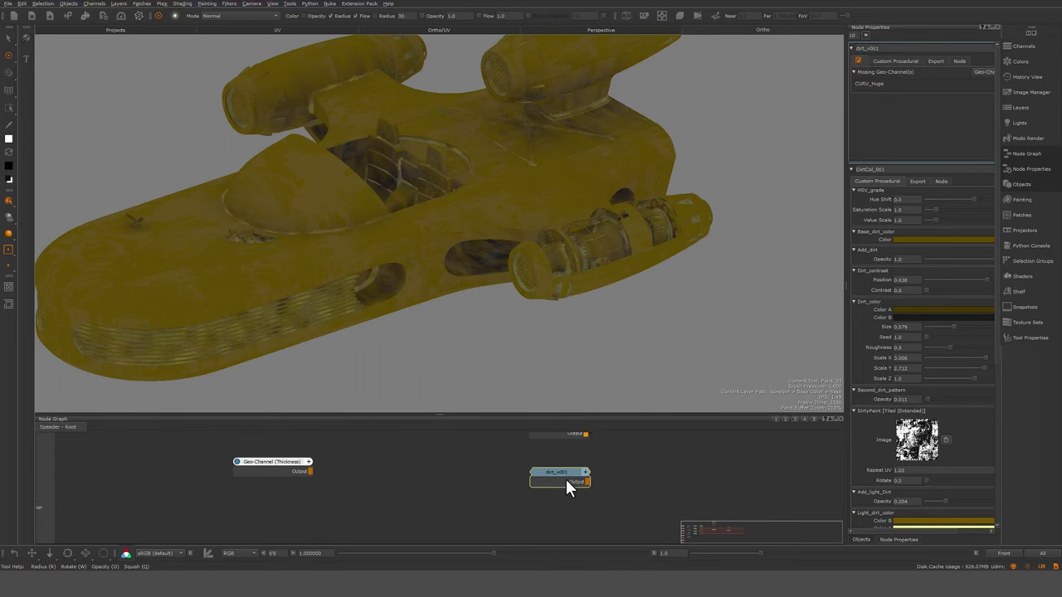
left_click(480, 495)
middle_click_drag(478, 516, 492, 514)
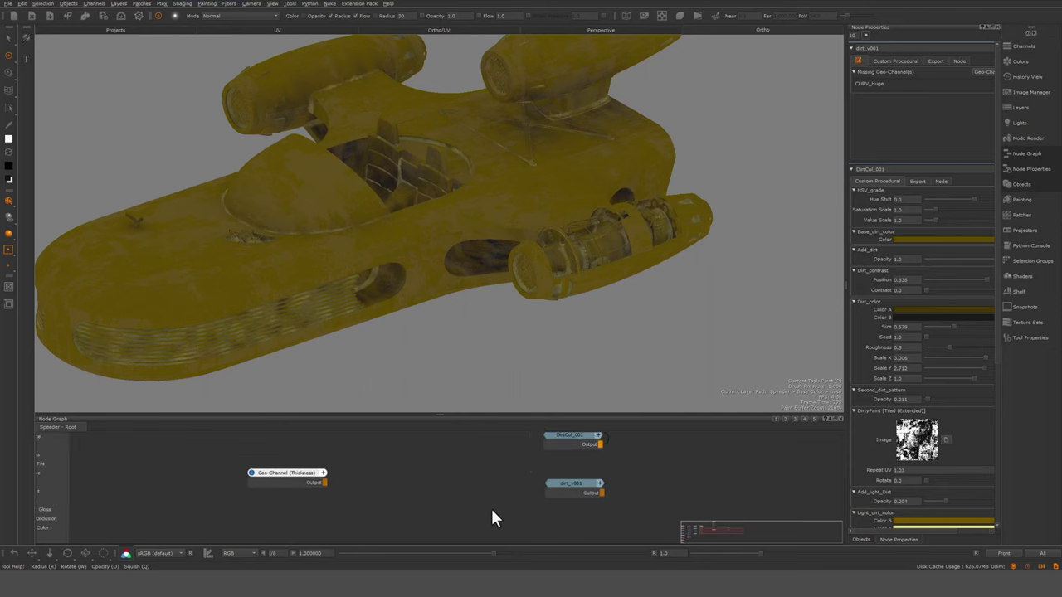
left_click(119, 16)
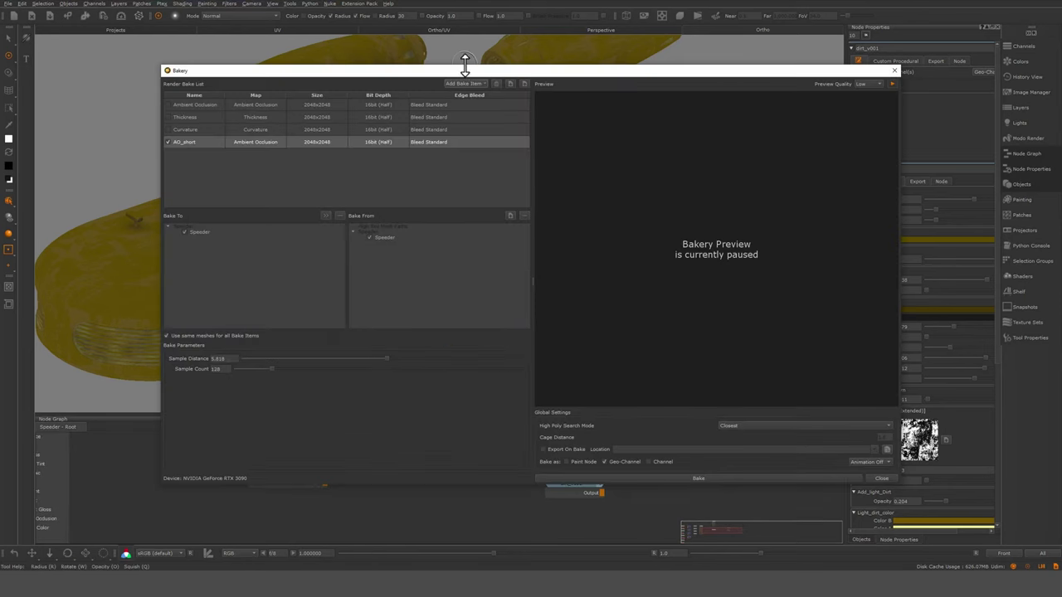
left_click_drag(488, 78, 623, 95)
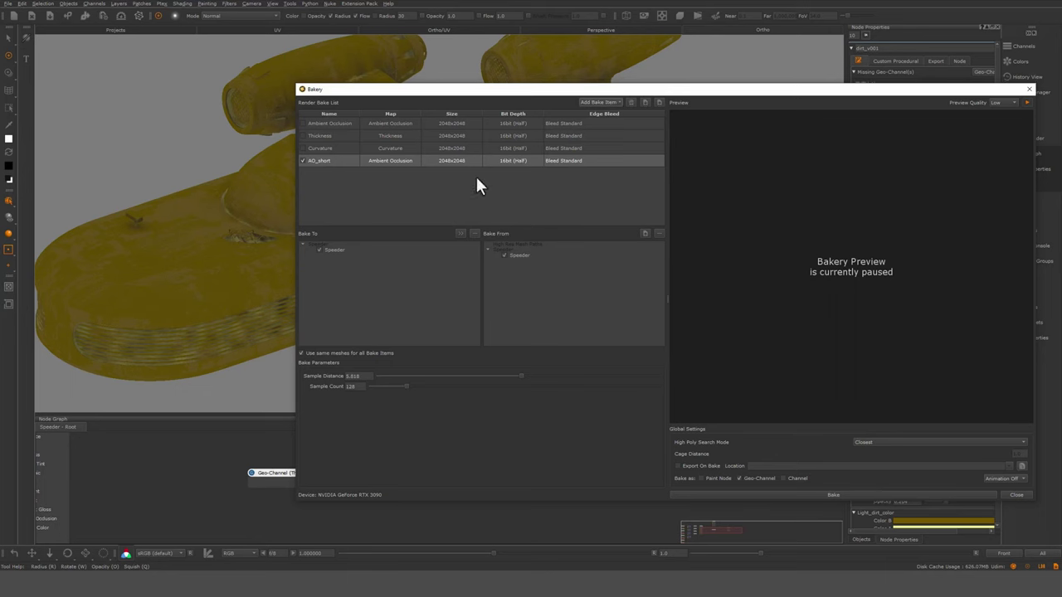
left_click(368, 210)
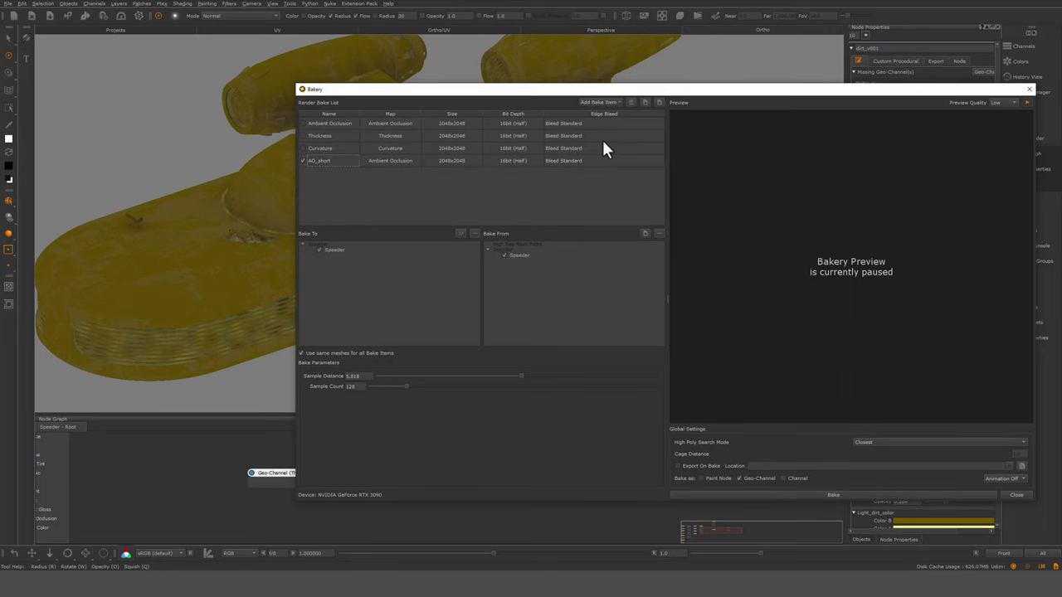
left_click(606, 103)
left_click(602, 155)
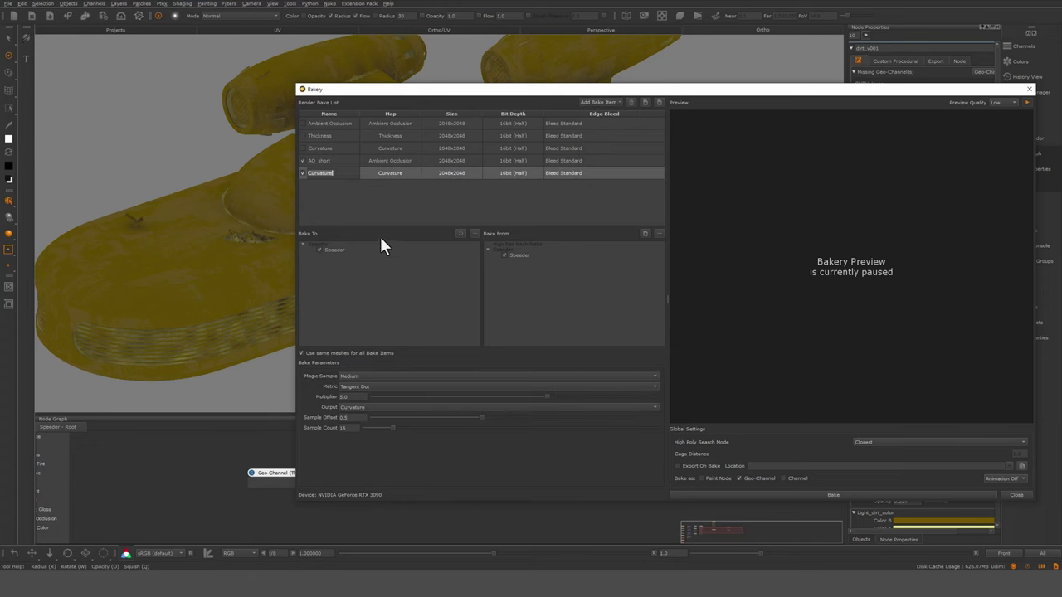
left_click_drag(585, 94, 482, 124)
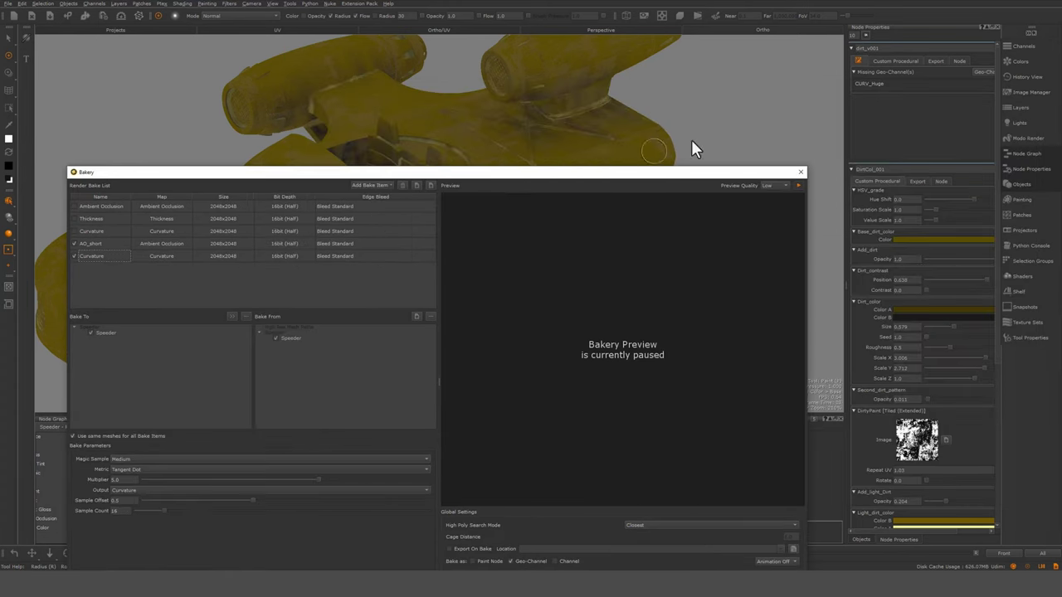
Step: Copy the missing geo-channel name of dirt_v001 and add a Curvature bake item named CURV_Huge in the Bakery
double_click(889, 85)
left_click(894, 85)
left_click_drag(901, 89, 844, 87)
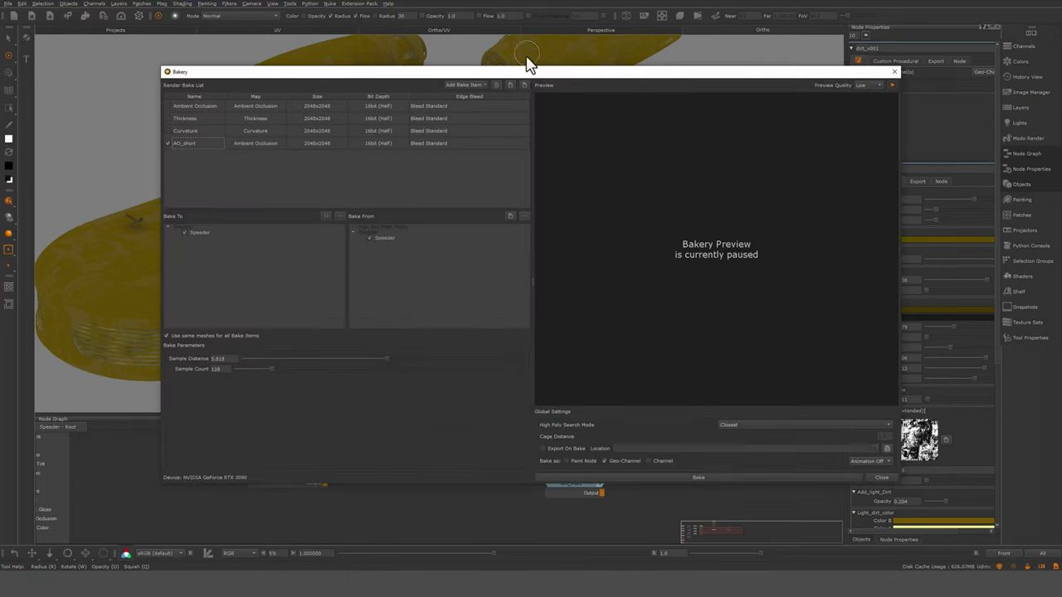
left_click_drag(526, 64, 571, 83)
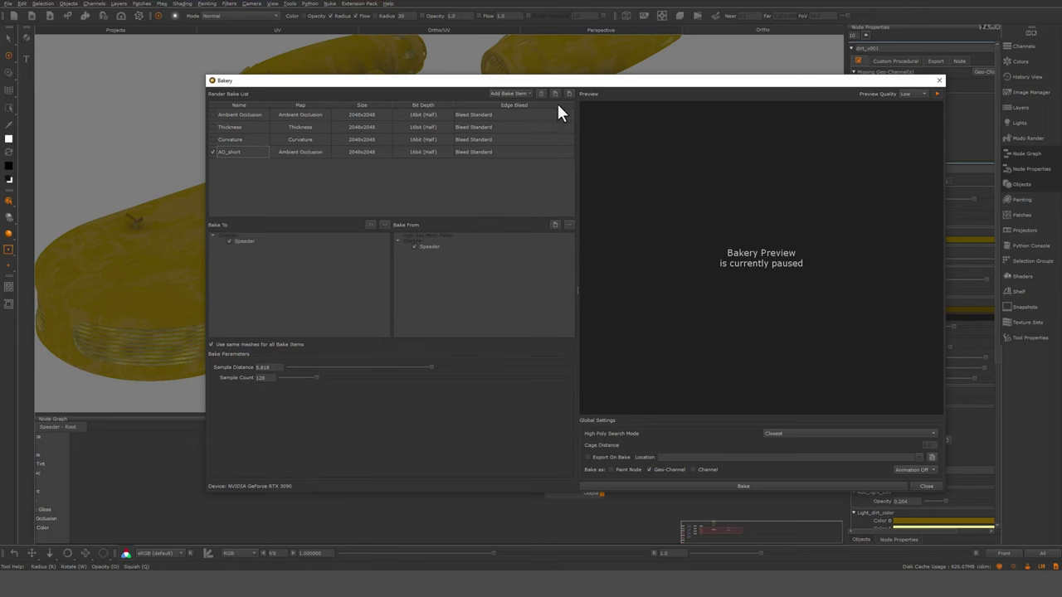
left_click_drag(578, 79, 581, 94)
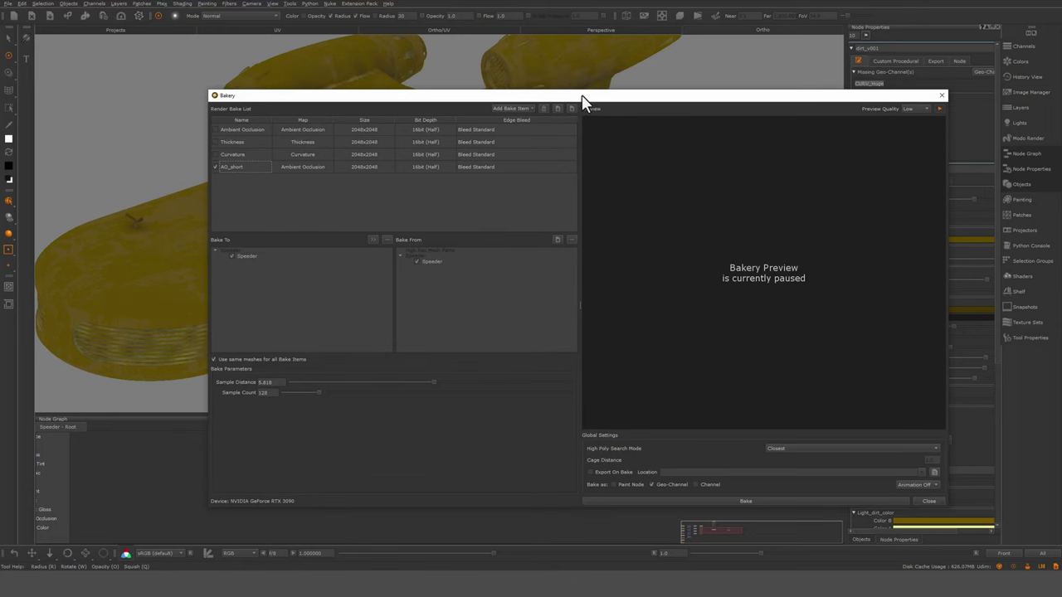
left_click(528, 110)
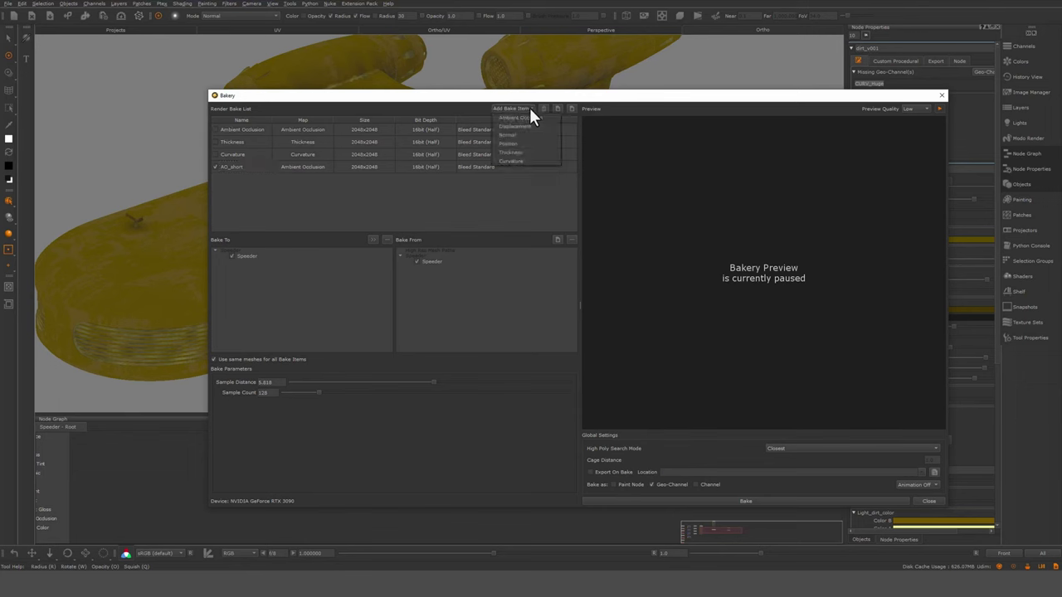
left_click(518, 160)
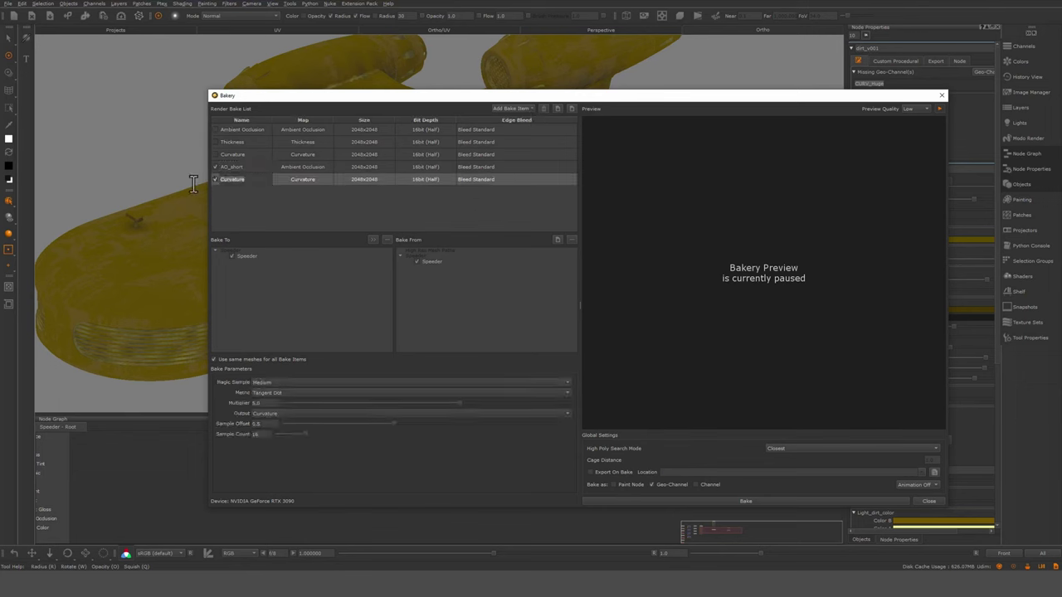
type("CURV_Huge")
key("Return")
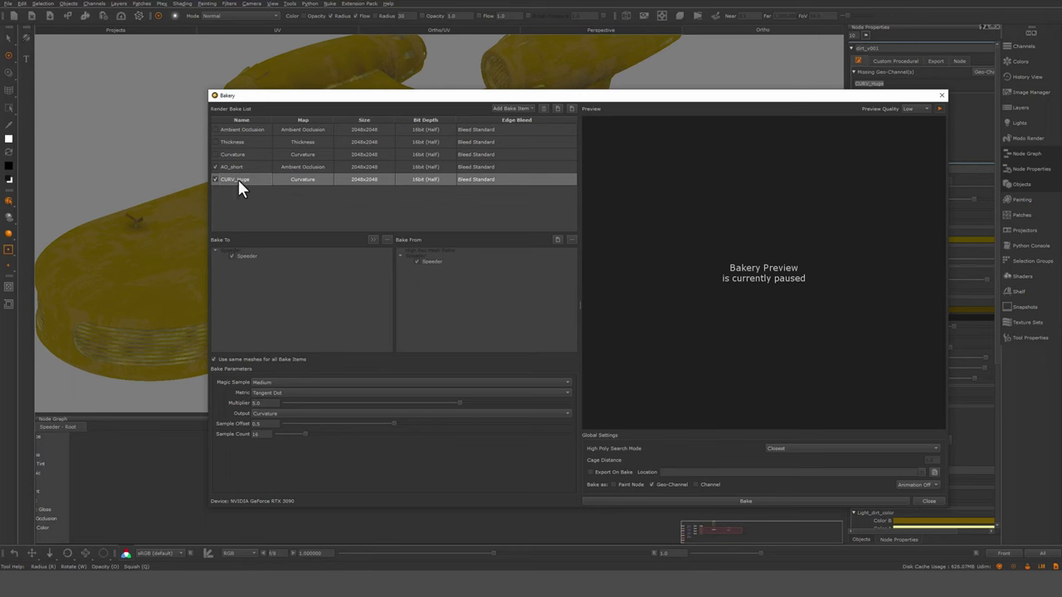
Step: Rename the new curvature item CURV_Medium, raise its sample offset to about 4.29, bake only that item as a Geo-Channel and close the Bakery
double_click(238, 180)
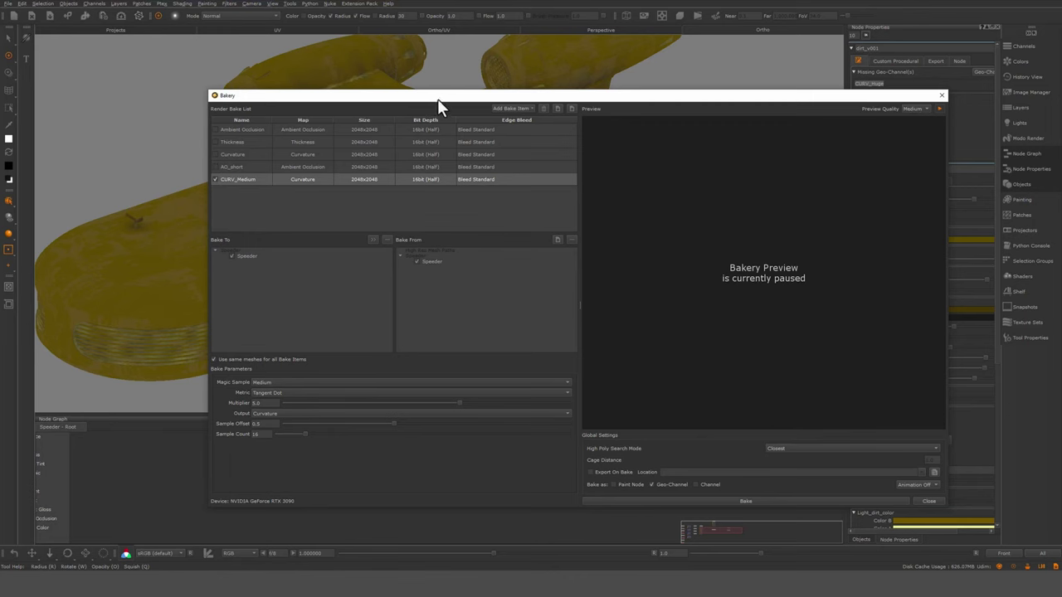
left_click_drag(447, 96, 440, 95)
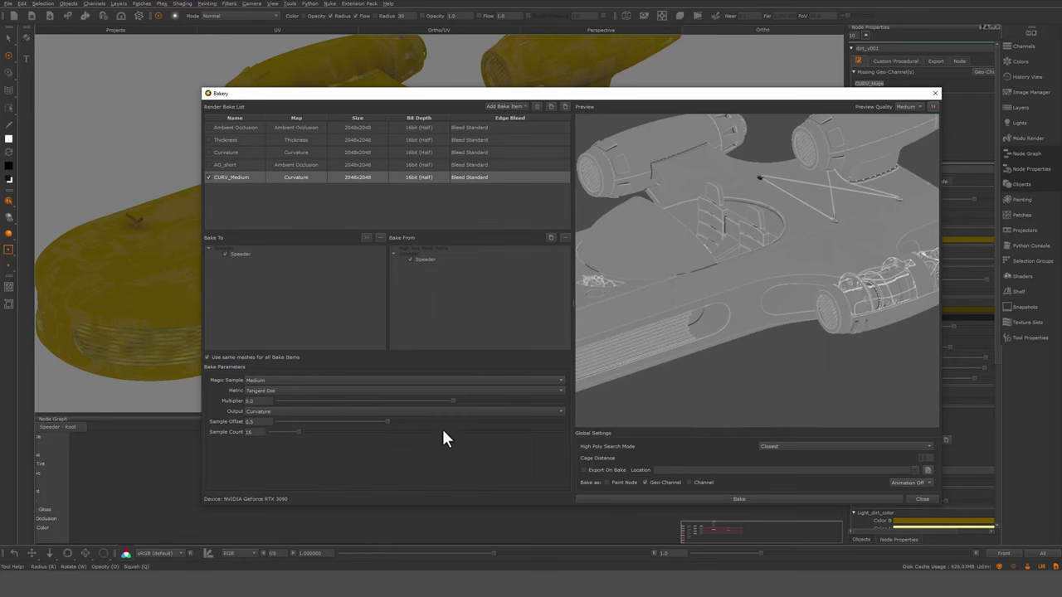
left_click_drag(388, 420, 427, 420)
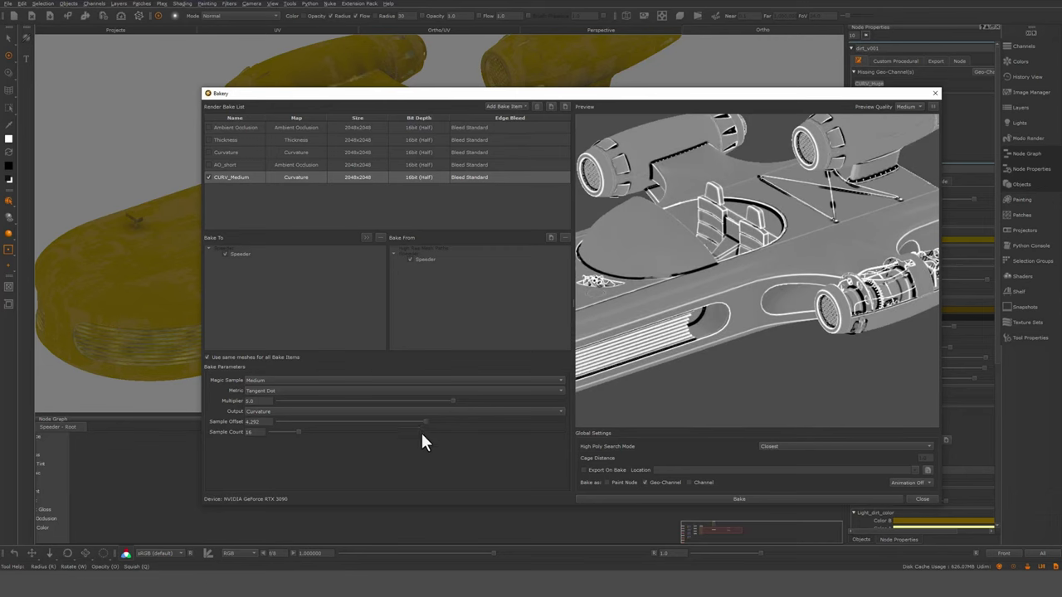
left_click(739, 498)
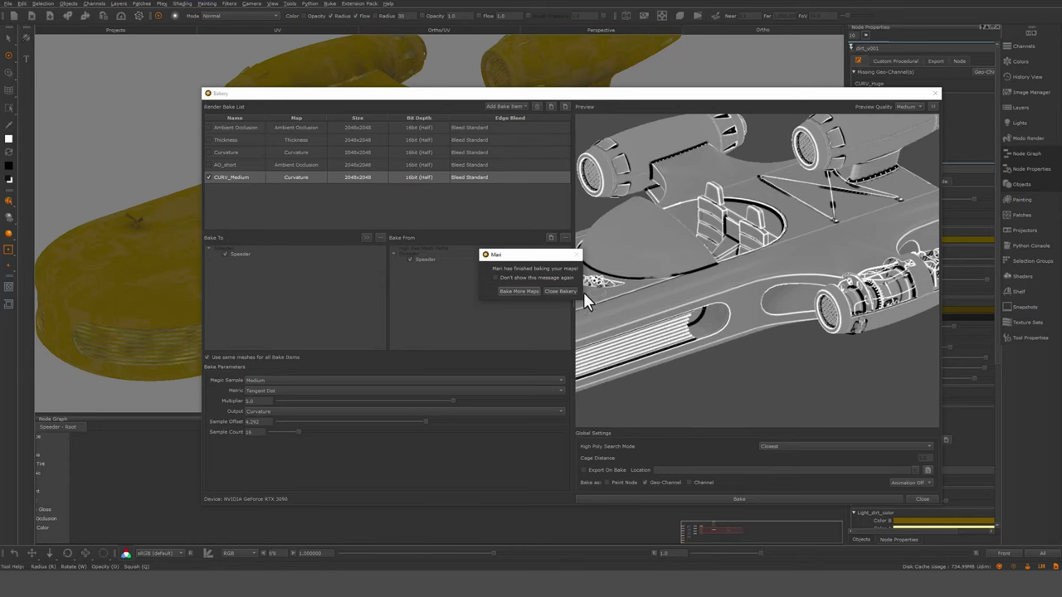
left_click(560, 292)
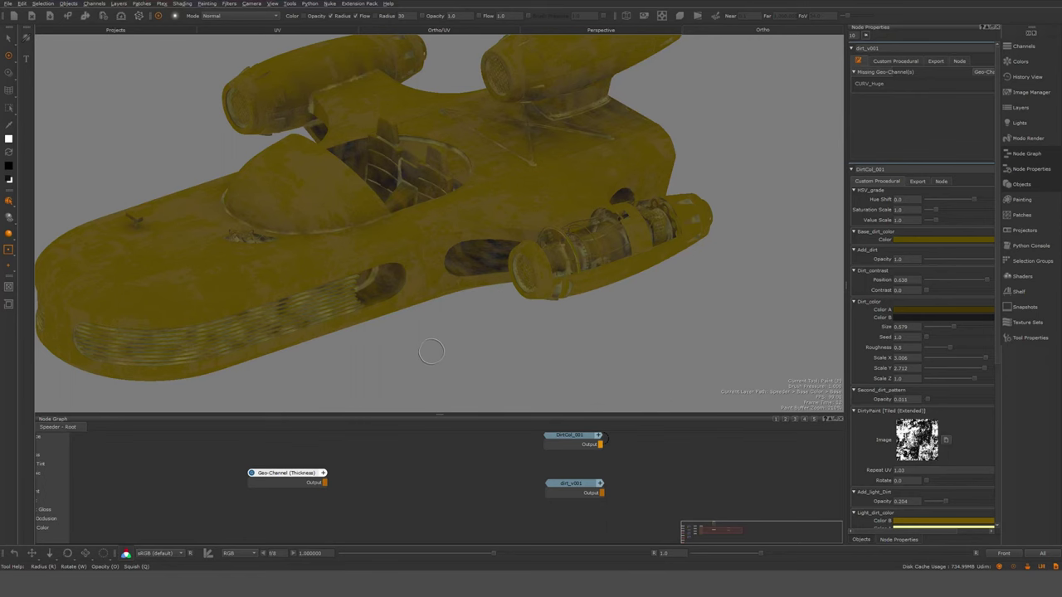
Step: Add a Geo-Channel node in the empty area beside the dirt nodes and open its properties
middle_click_drag(382, 472, 580, 491)
scroll(524, 479, "down", 3)
middle_click_drag(754, 495, 505, 489)
key("Tab")
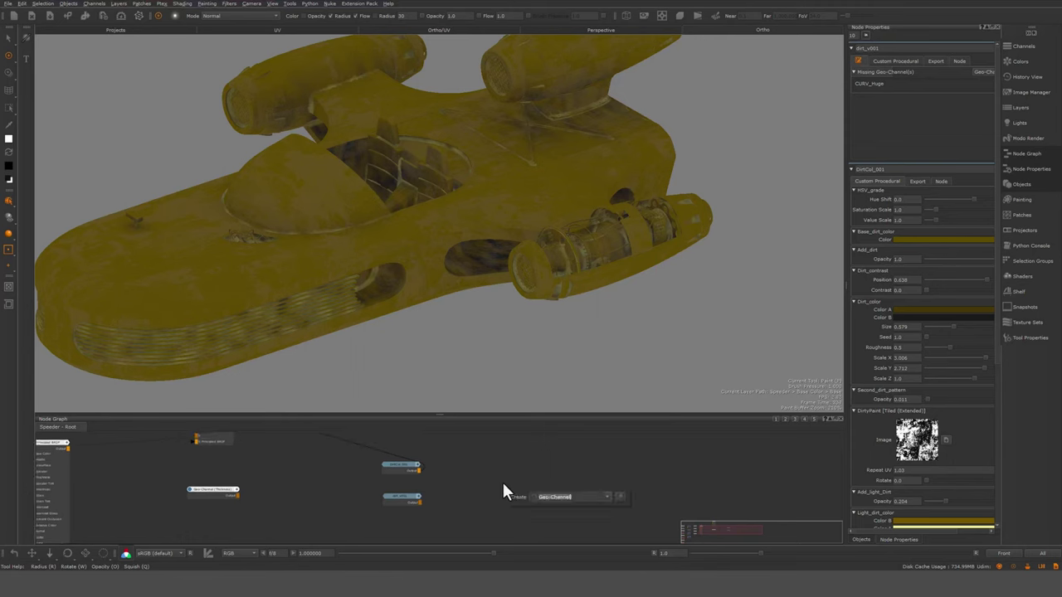
type("geo")
key("Return")
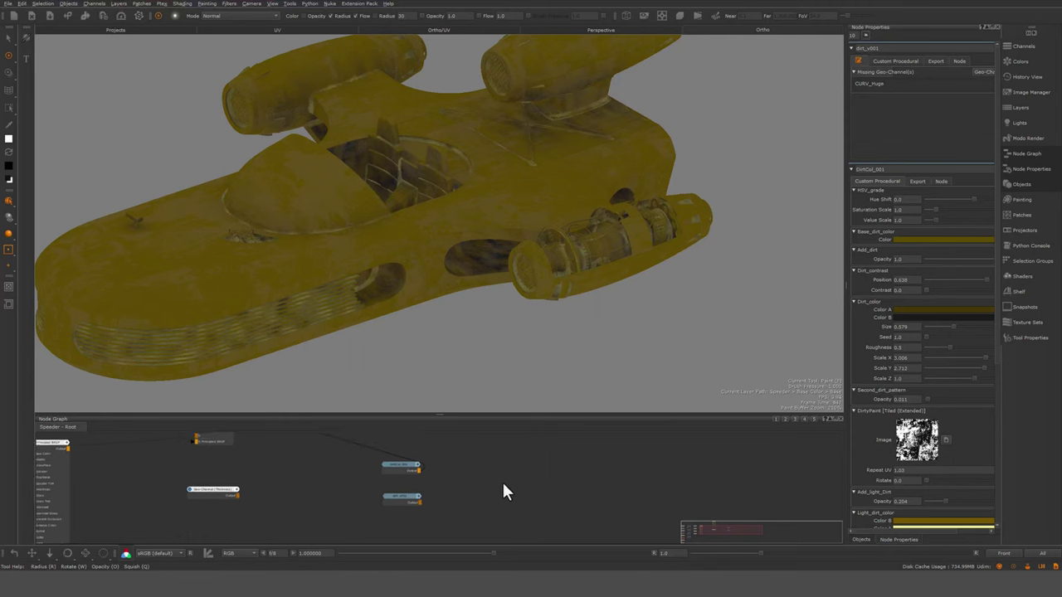
scroll(515, 493, "up", 5)
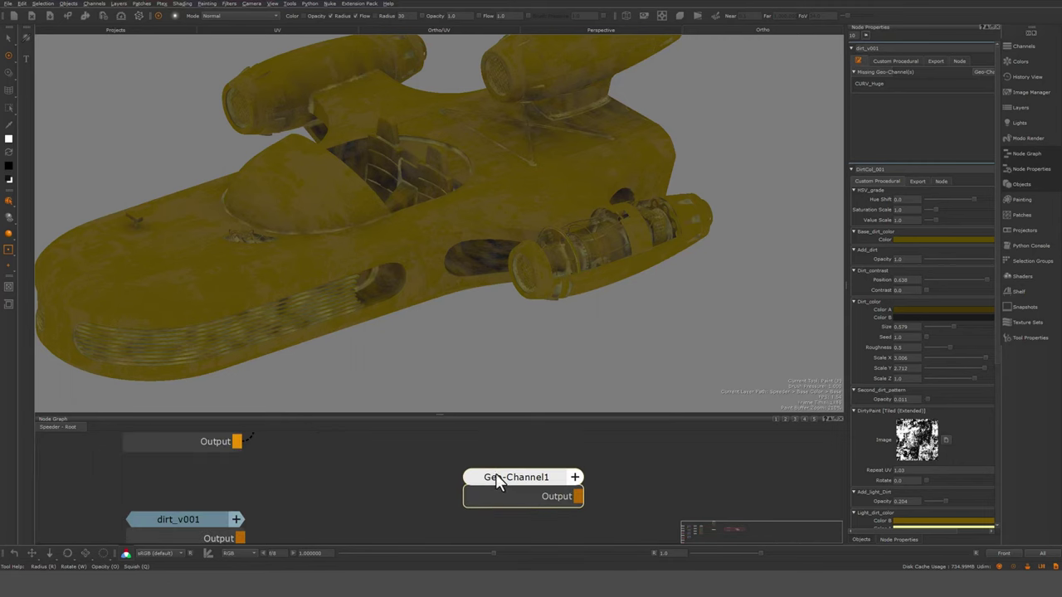
left_click_drag(515, 476, 505, 473)
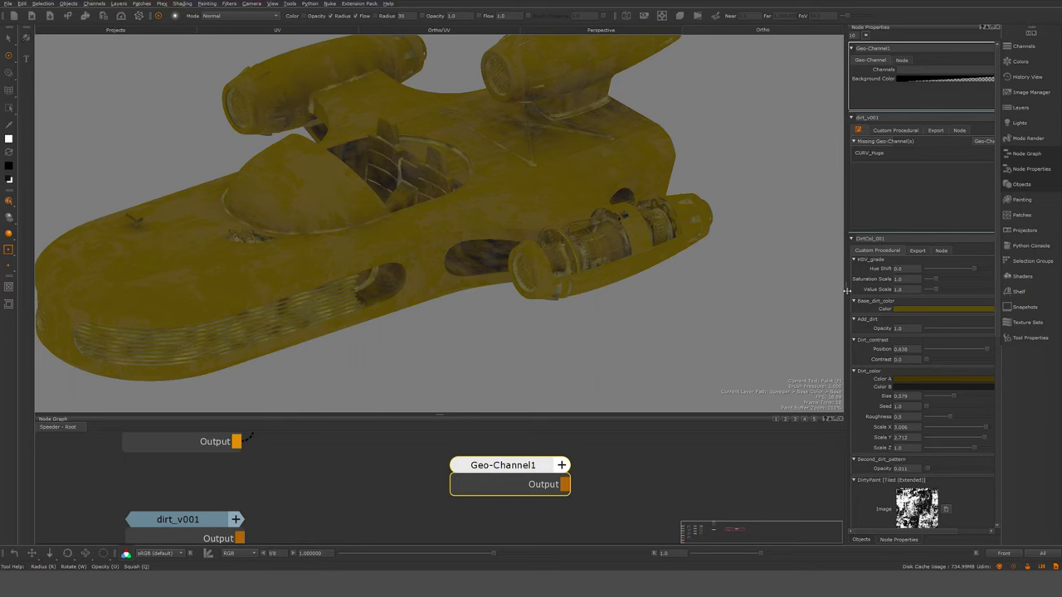
Step: Set the new Geo-Channel node's channel to Curvature and display the node on the model
left_click_drag(846, 290, 743, 290)
left_click(829, 70)
left_click(807, 94)
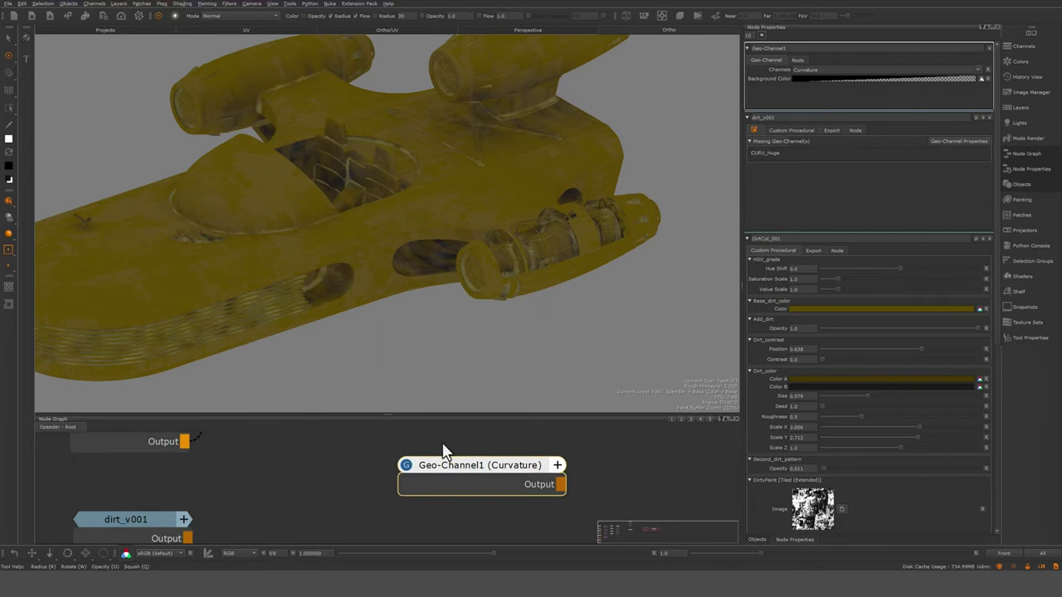
left_click_drag(466, 465, 456, 464)
key("1")
Step: Add a second Geo-Channel node below the Curvature one and set its channel to CURV_Medium
middle_click_drag(442, 489, 419, 496)
left_click_drag(421, 470, 423, 450)
middle_click_drag(390, 527, 389, 524)
key("Tab")
key("Return")
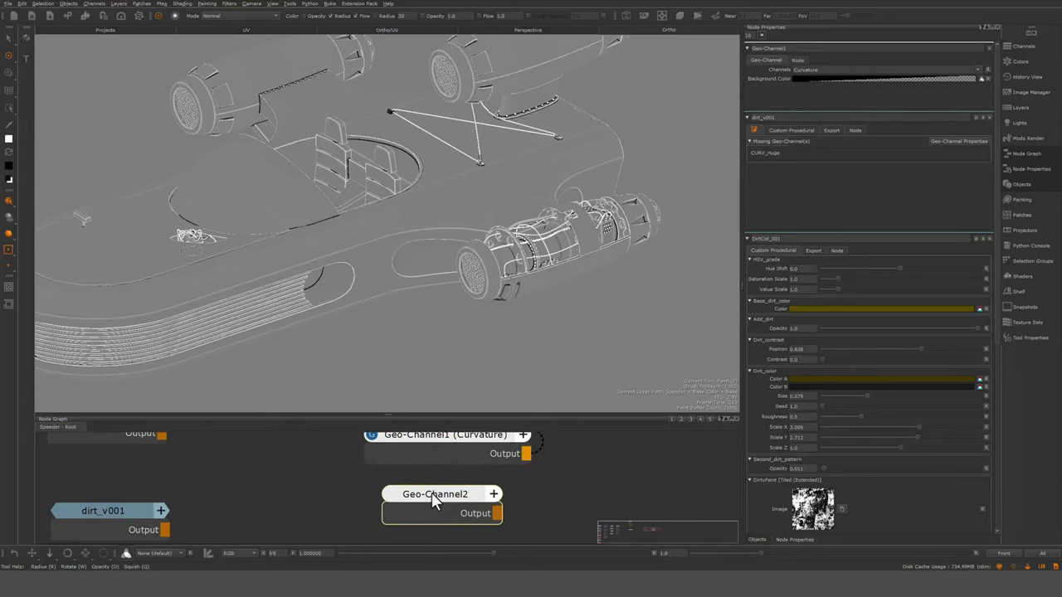
left_click(433, 493)
left_click(904, 70)
left_click(831, 115)
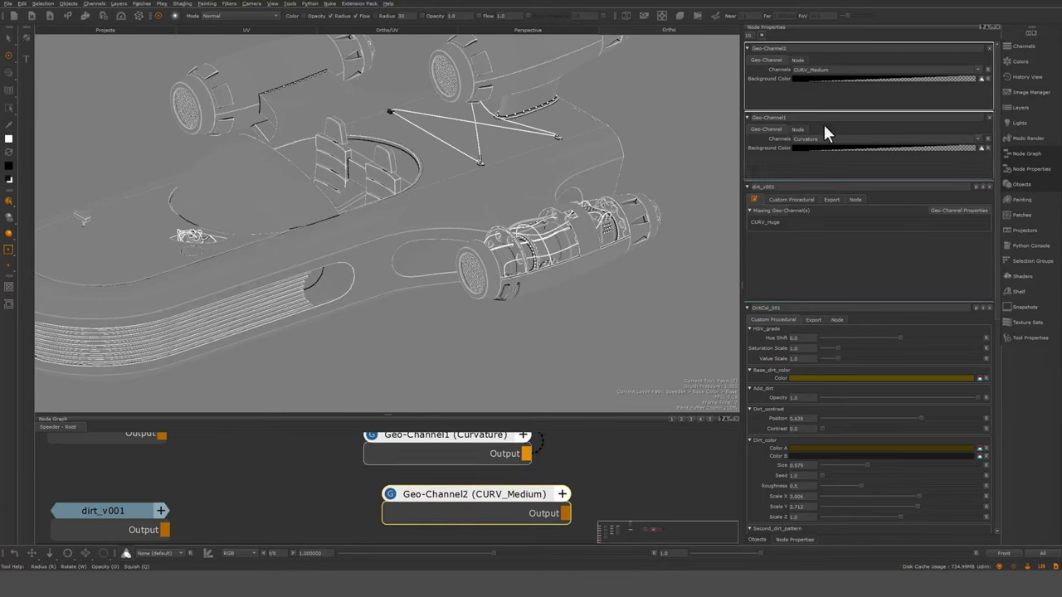
Step: Compare the CURV_Medium and Curvature geo-channels by displaying each of their nodes on the model in turn
left_click_drag(482, 495, 467, 498)
key("1")
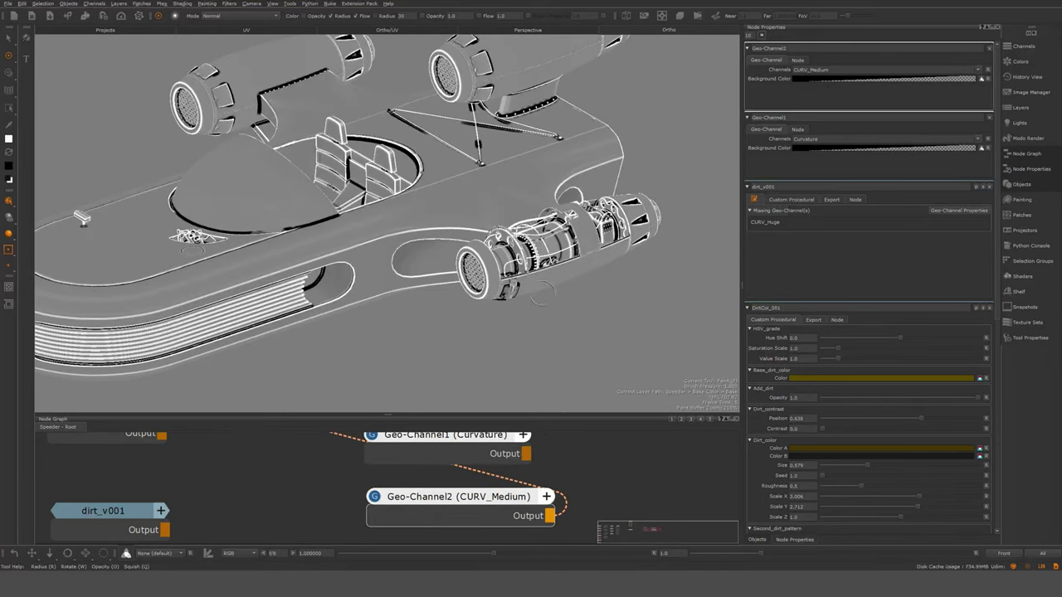
left_click_drag(494, 438, 507, 462)
key("1")
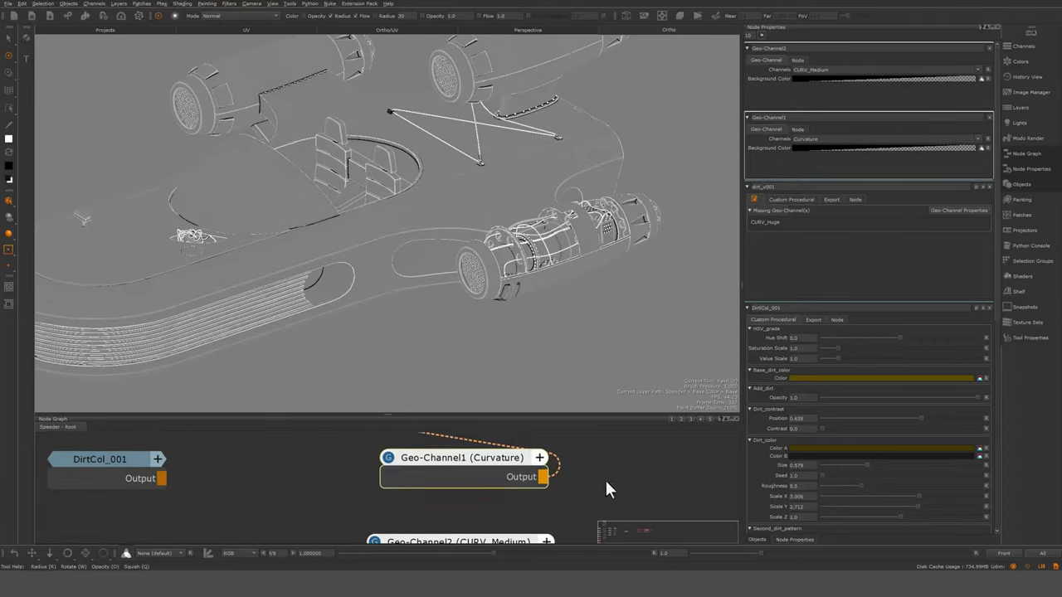
middle_click_drag(603, 479, 541, 492)
scroll(544, 493, "down", 1)
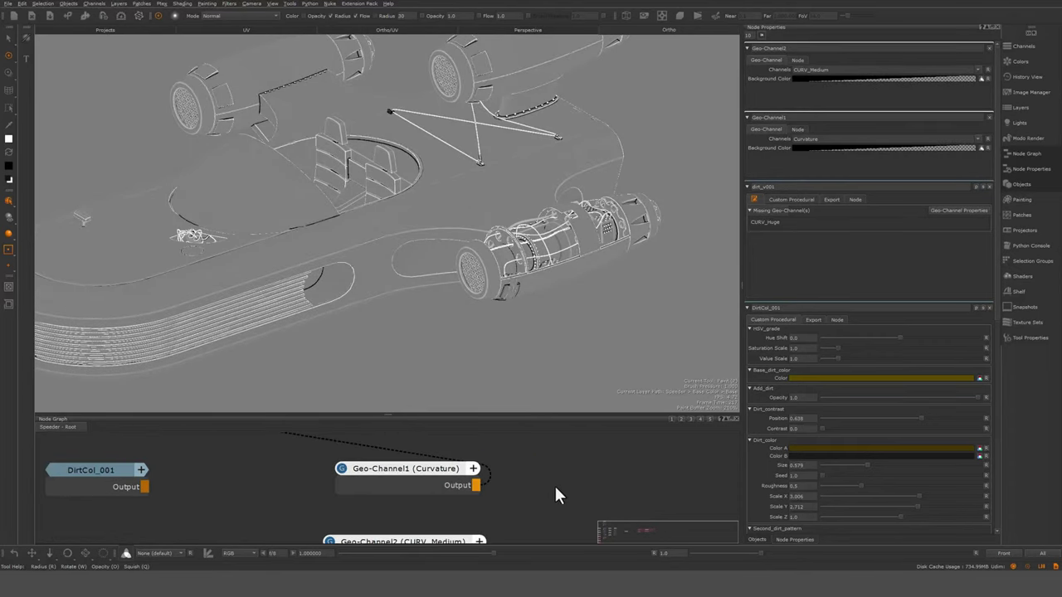
Step: Add a Bake Point node fed by the output of the CURV_Medium Geo-Channel node
left_click(390, 524)
middle_click_drag(509, 497, 501, 474)
left_click_drag(381, 497, 386, 504)
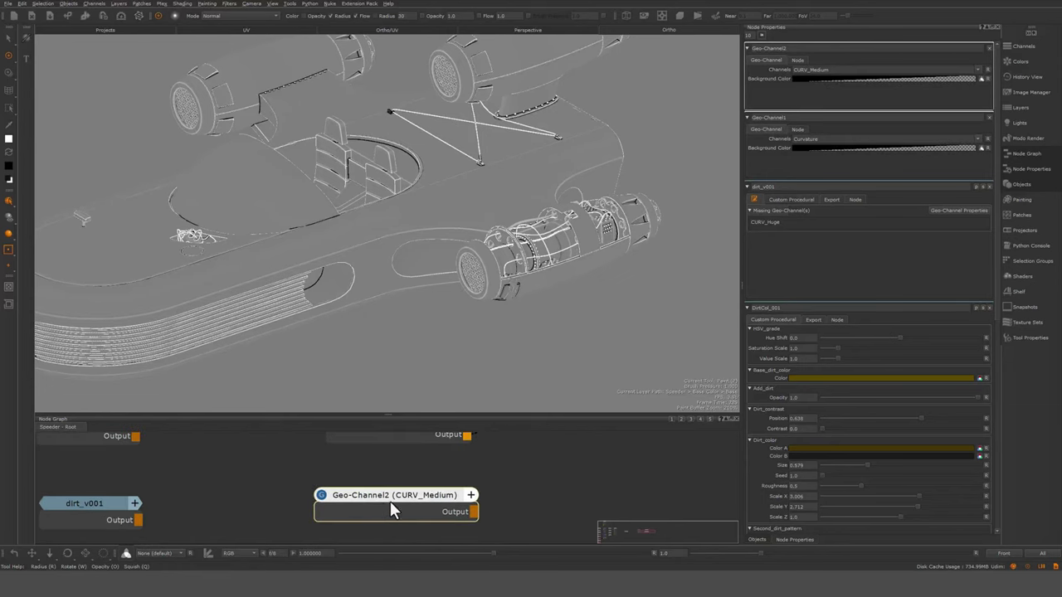
key("Tab")
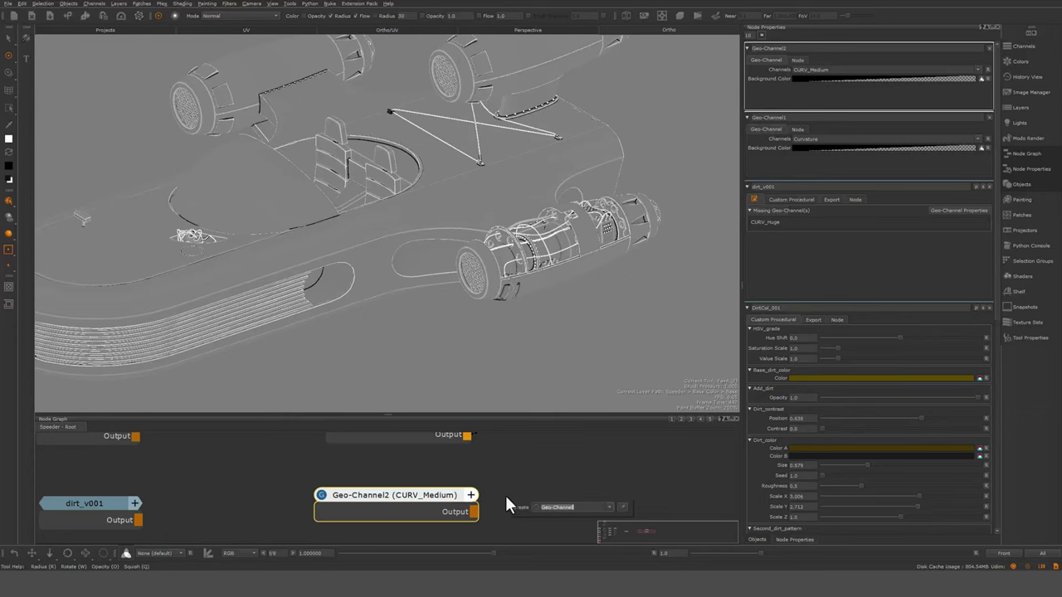
type("bake")
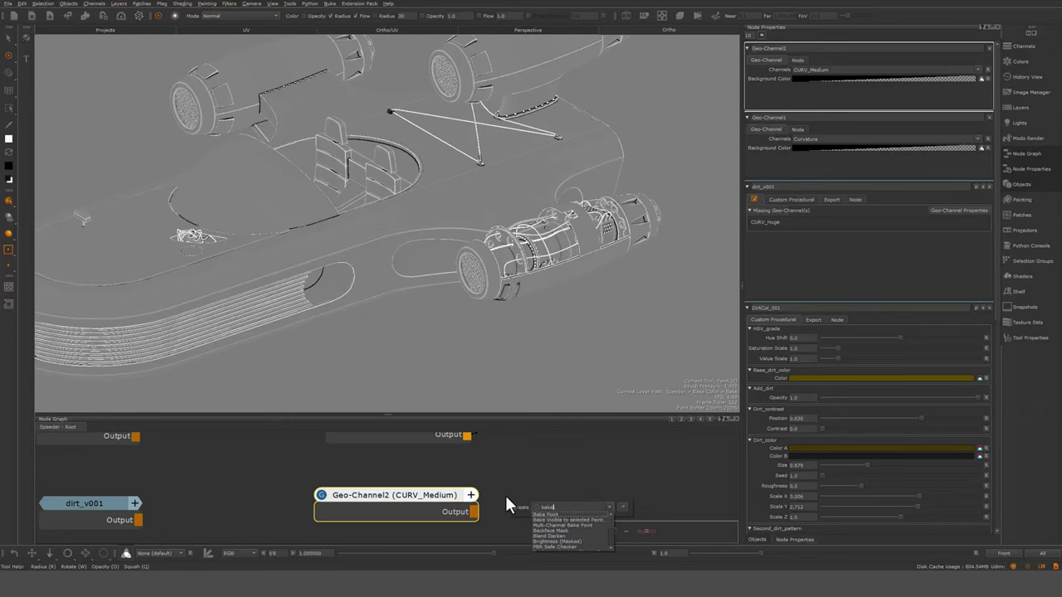
key("Return")
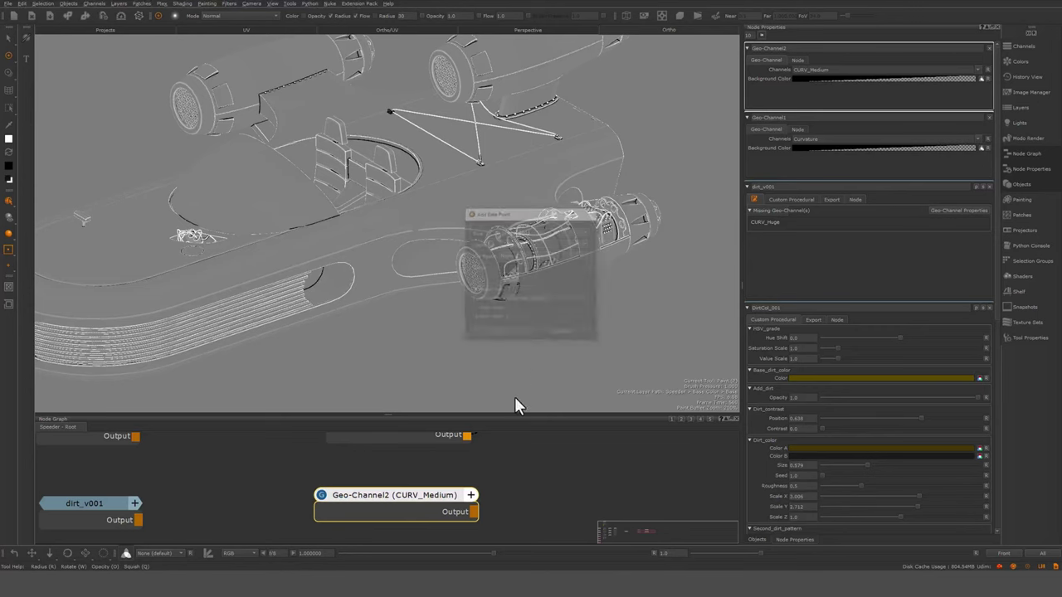
Step: Bake the Bake Point node at 2048 x 2048 and display it on the model, up close on the engine
left_click(613, 492)
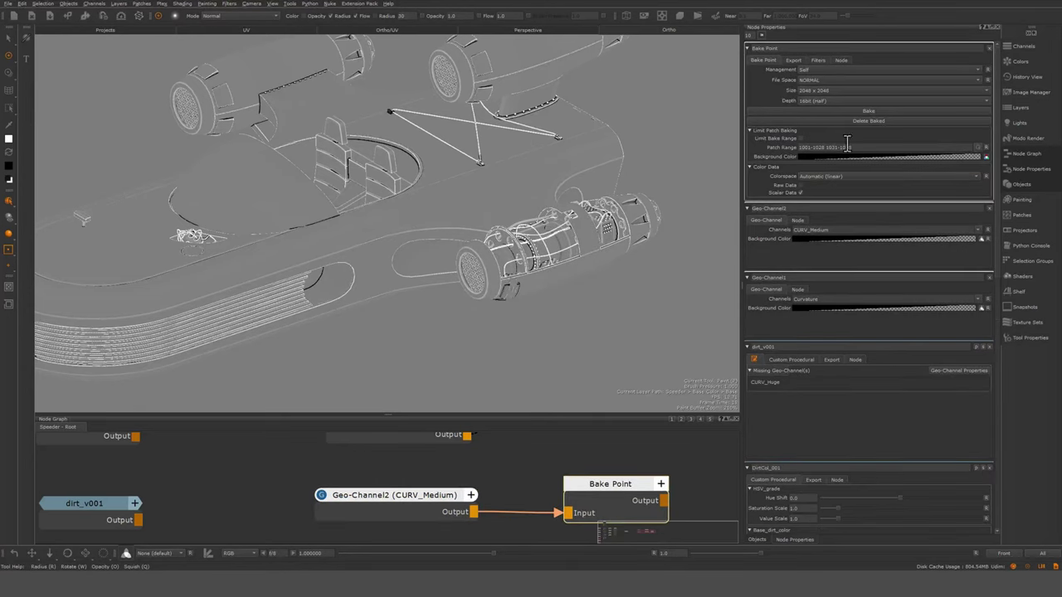
left_click(600, 486)
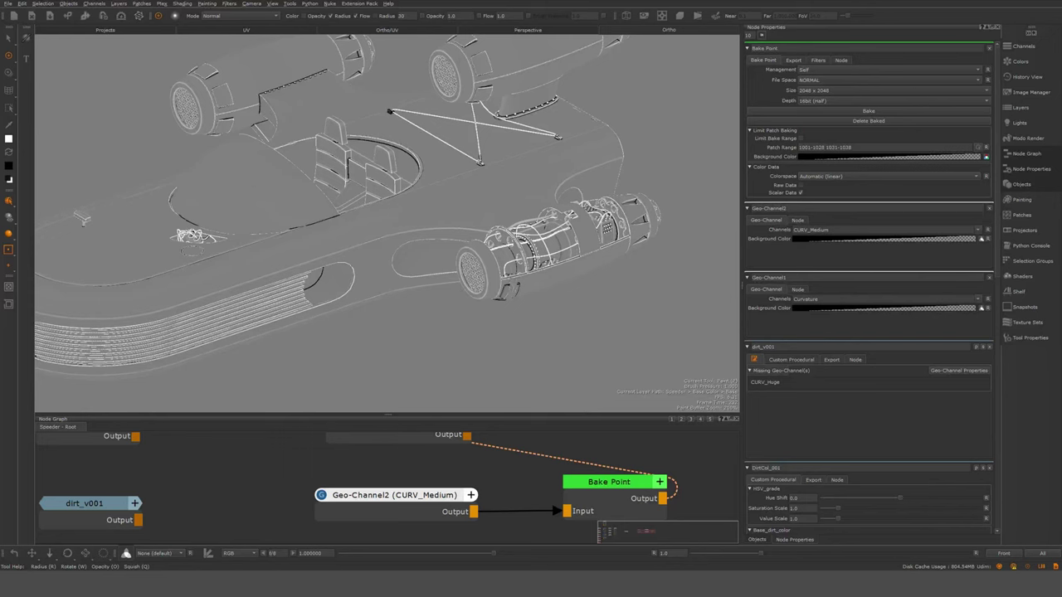
right_click_drag(488, 262, 554, 273, "alt")
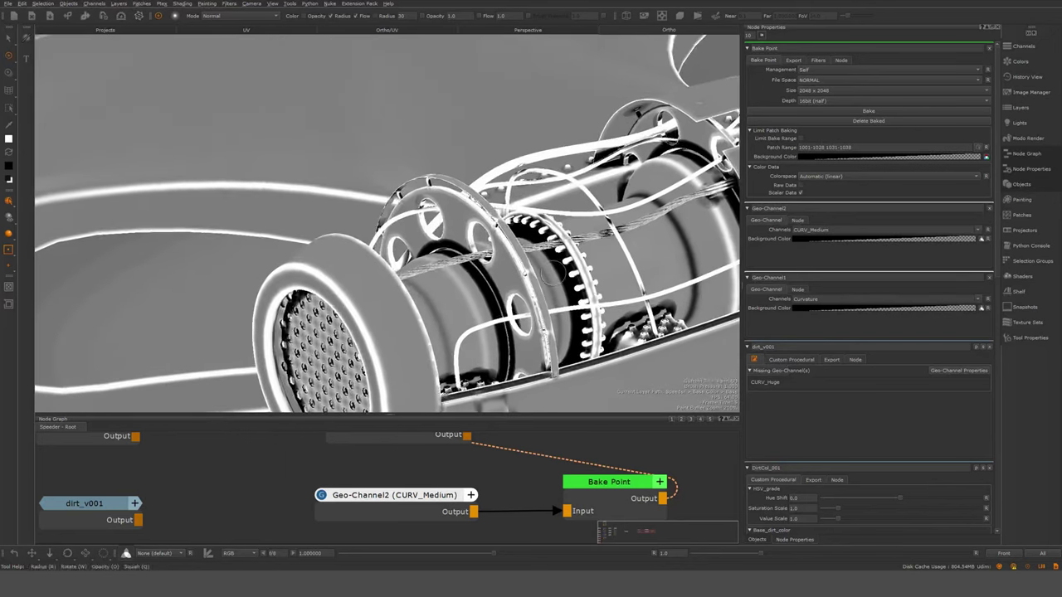
Step: Apply a Gaussian filter with a radius of about 23.69 to the Bake Point node's baked patches
left_click(605, 480)
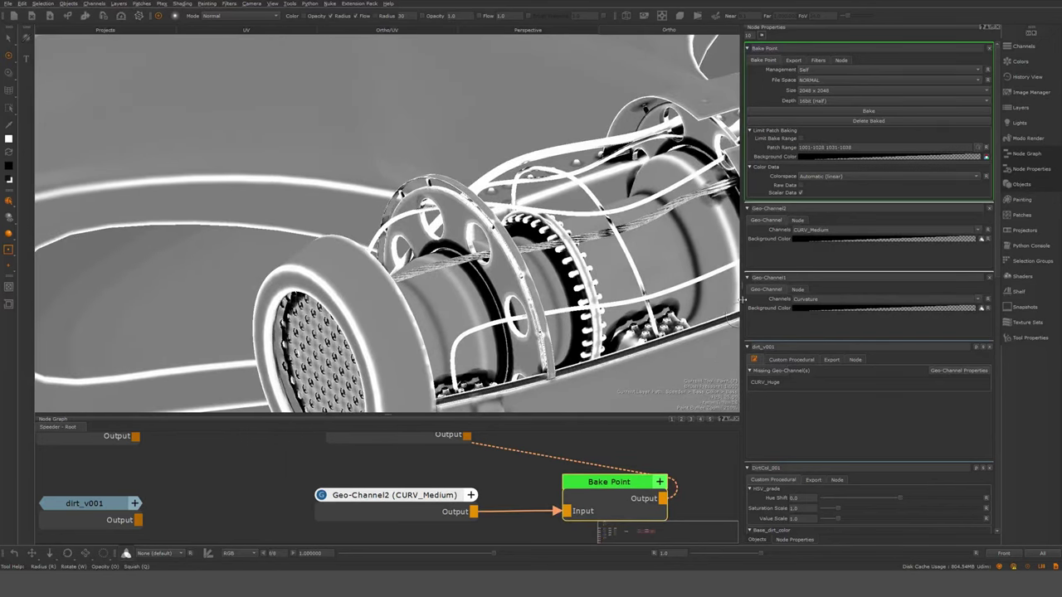
left_click(817, 60)
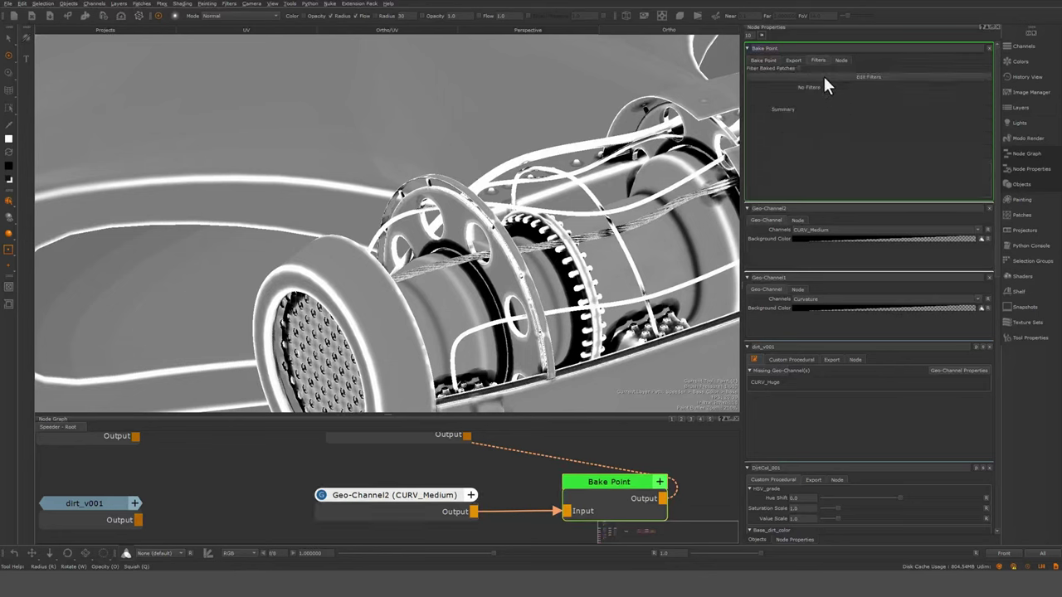
left_click(851, 76)
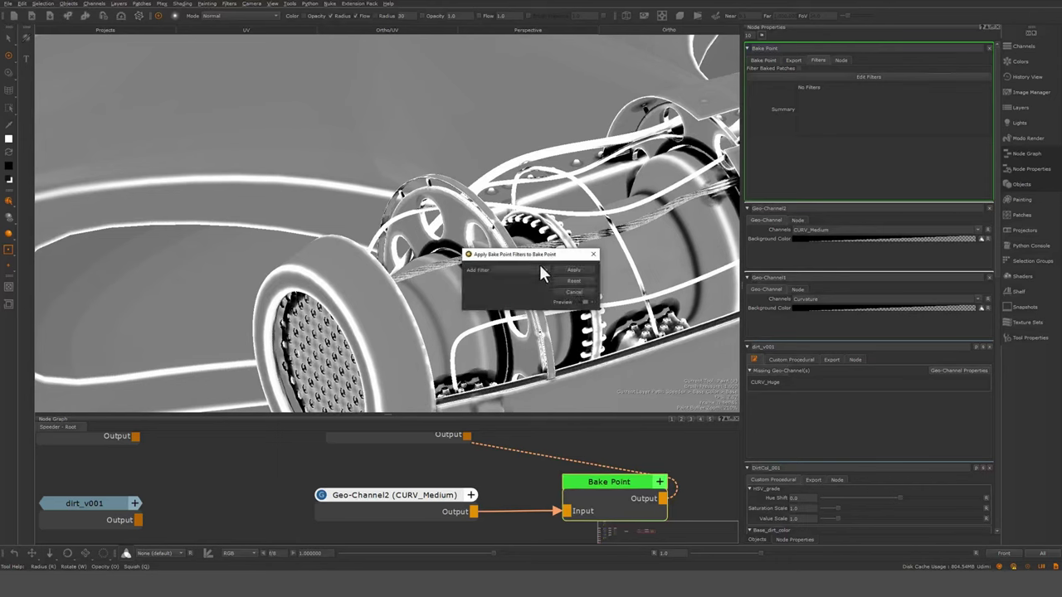
left_click(530, 271)
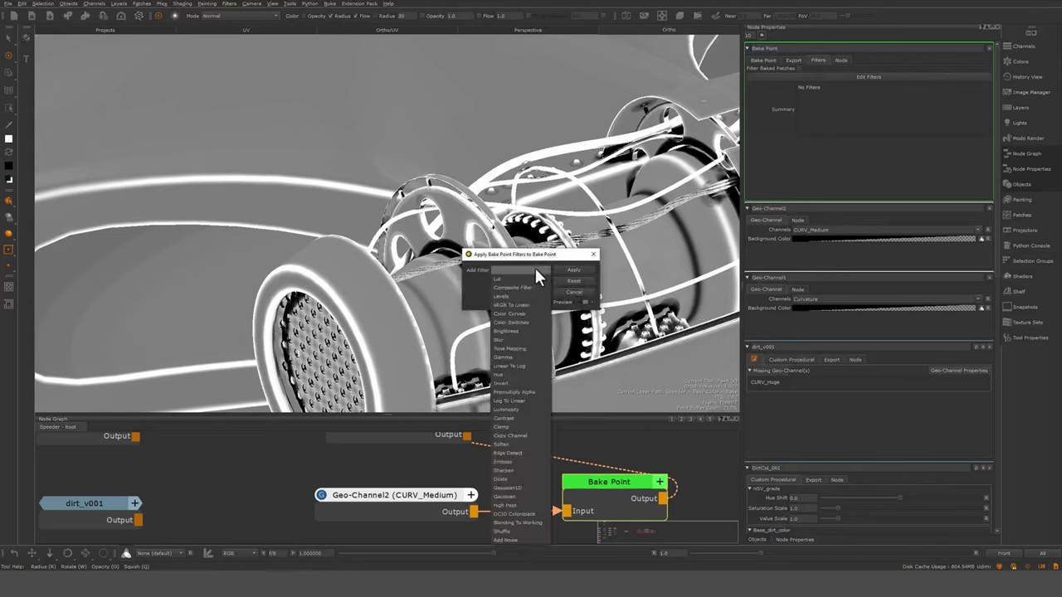
left_click(505, 496)
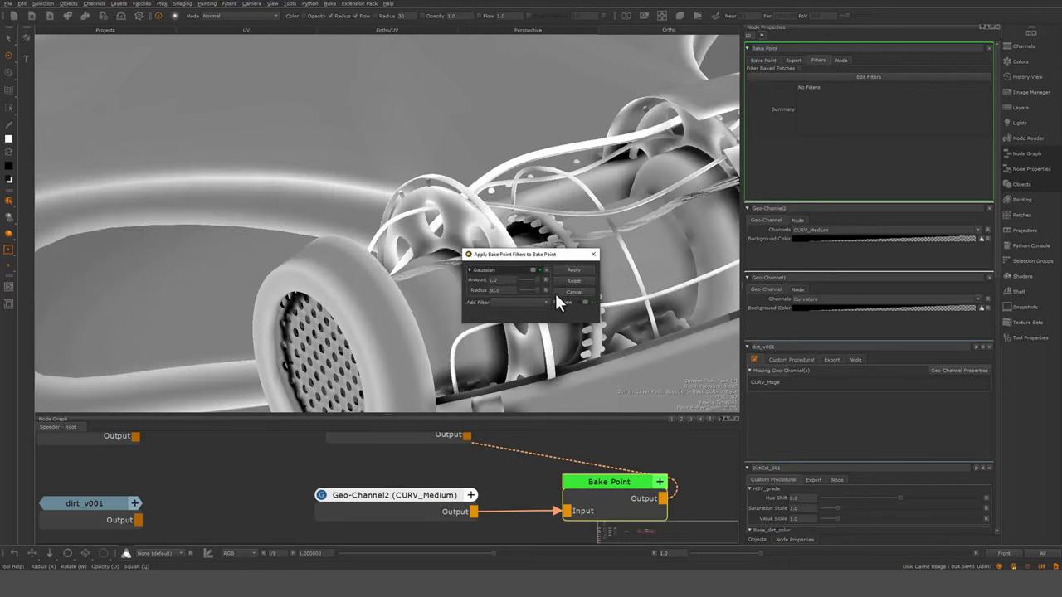
left_click_drag(539, 289, 528, 289)
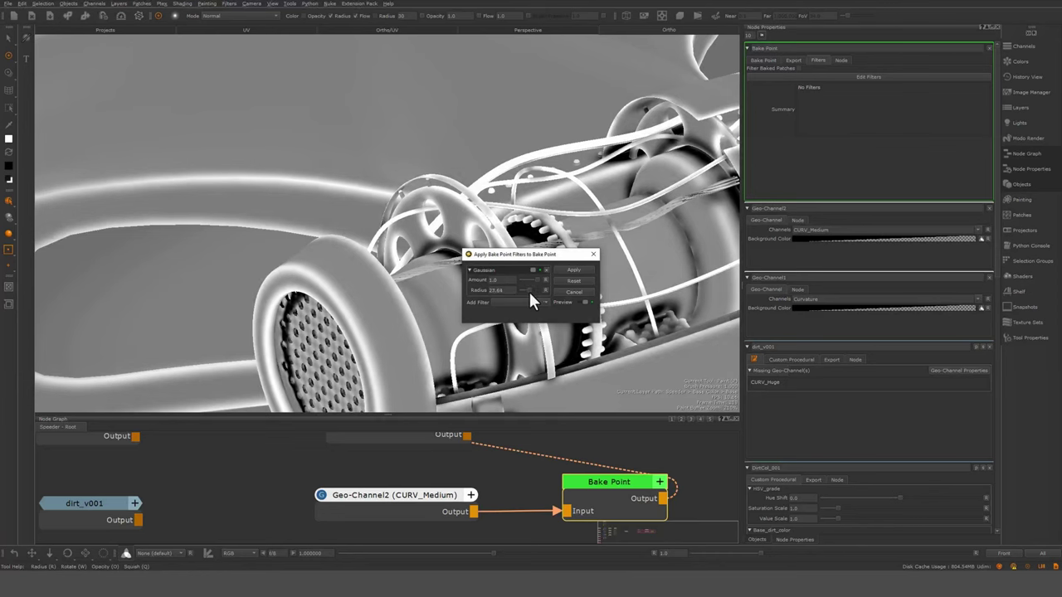
left_click(573, 269)
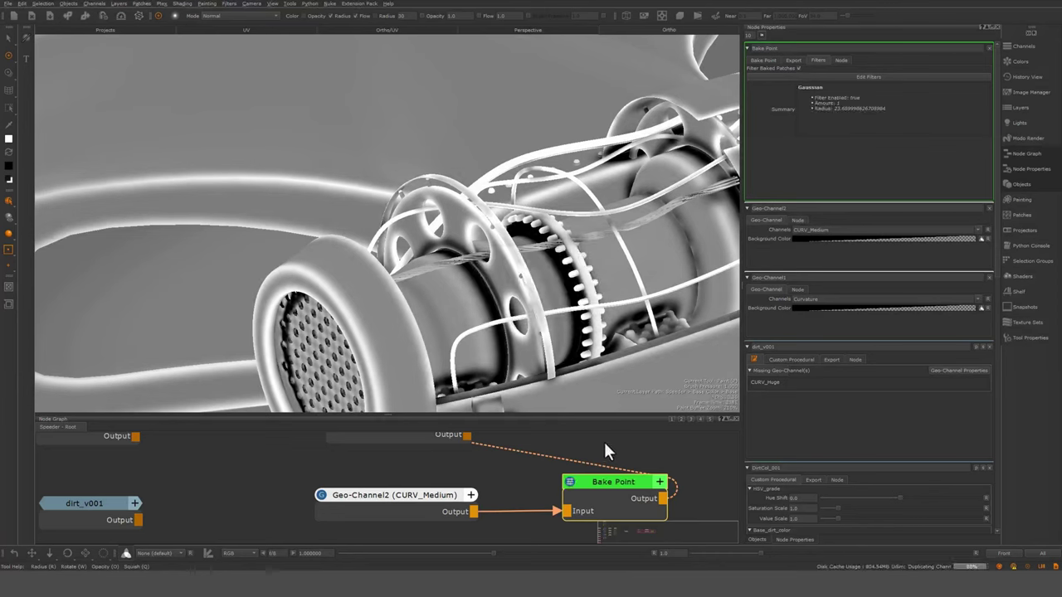
Step: Add a Merge node and connect the Bake Point output to its Base and the Curvature Geo-Channel output to its Over input
middle_click_drag(726, 465, 626, 490)
left_click(604, 473)
left_click_drag(355, 450, 348, 434)
left_click(428, 450)
middle_click_drag(507, 465, 483, 462)
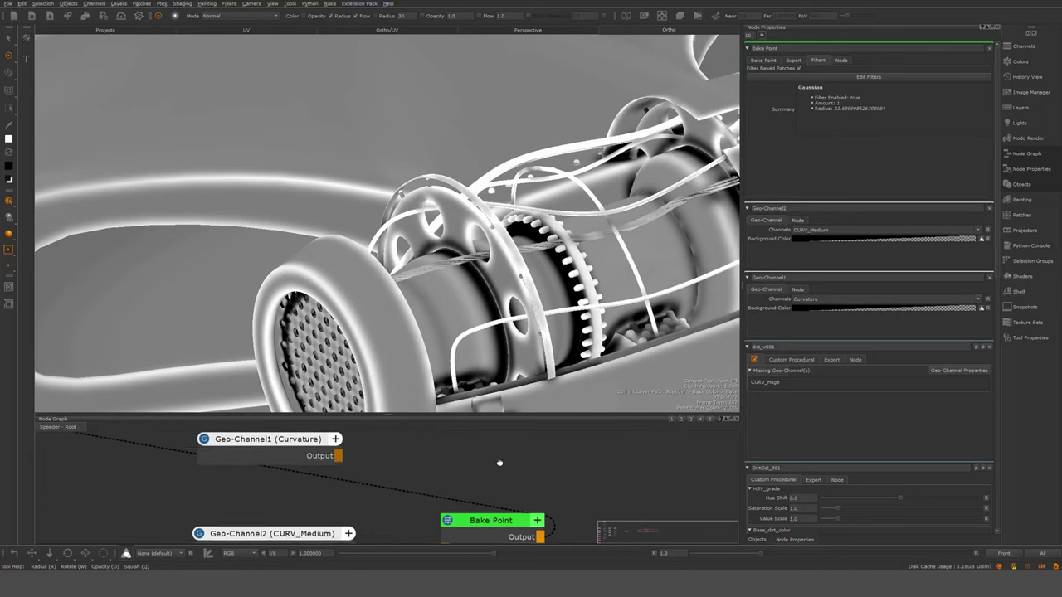
middle_click_drag(605, 474, 586, 471)
key("m")
middle_click_drag(454, 472, 433, 469)
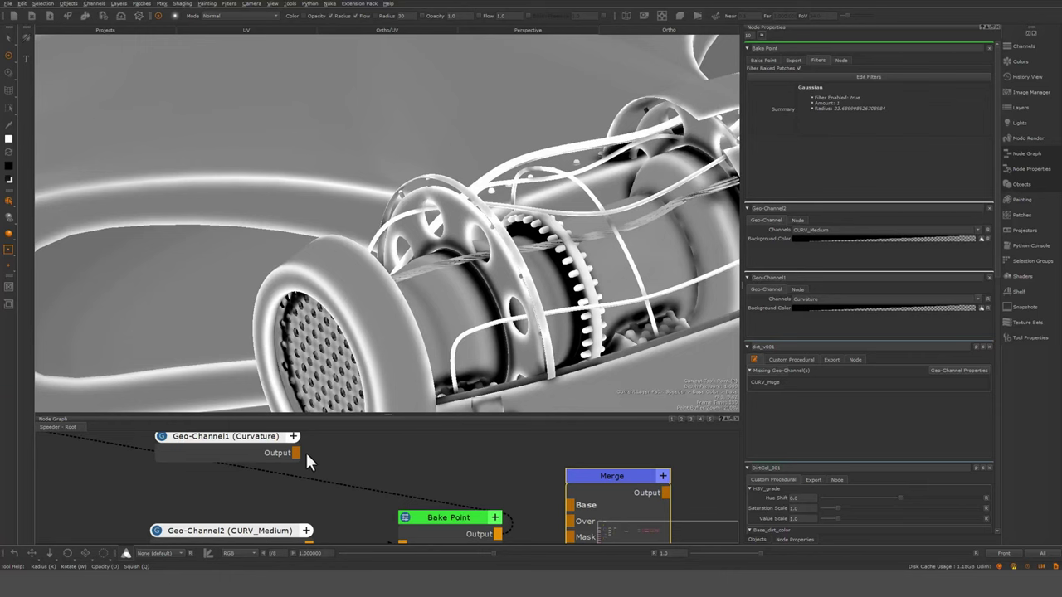
middle_click_drag(541, 518, 537, 505)
left_click_drag(490, 522, 568, 491)
left_click_drag(289, 450, 570, 520)
Step: Set the Merge node to Overlay mode with an amount of 0.825 and display it on the model
left_click(603, 490)
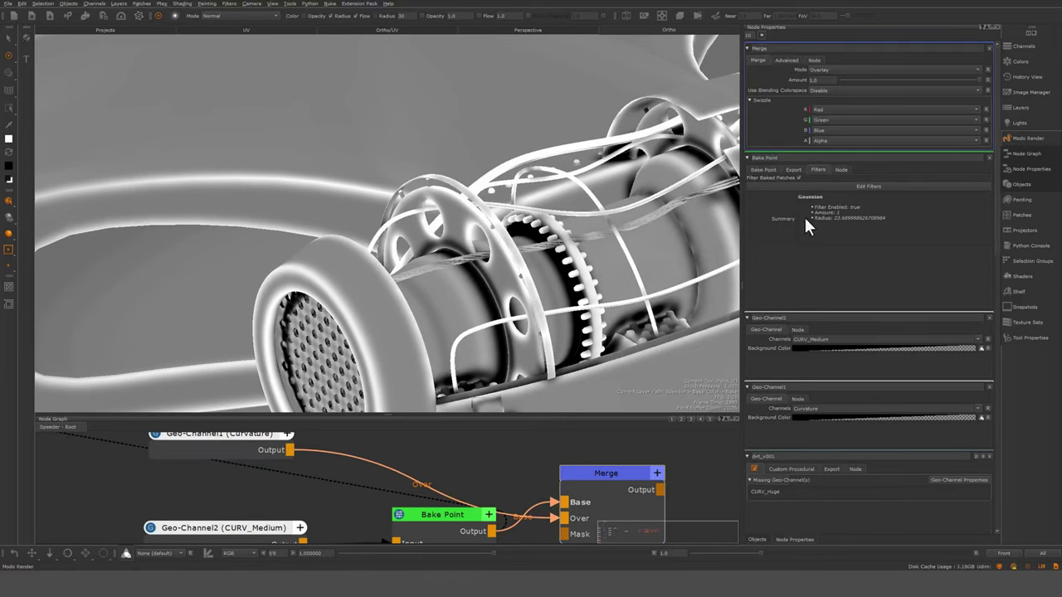
key("1")
left_click_drag(607, 477, 610, 459)
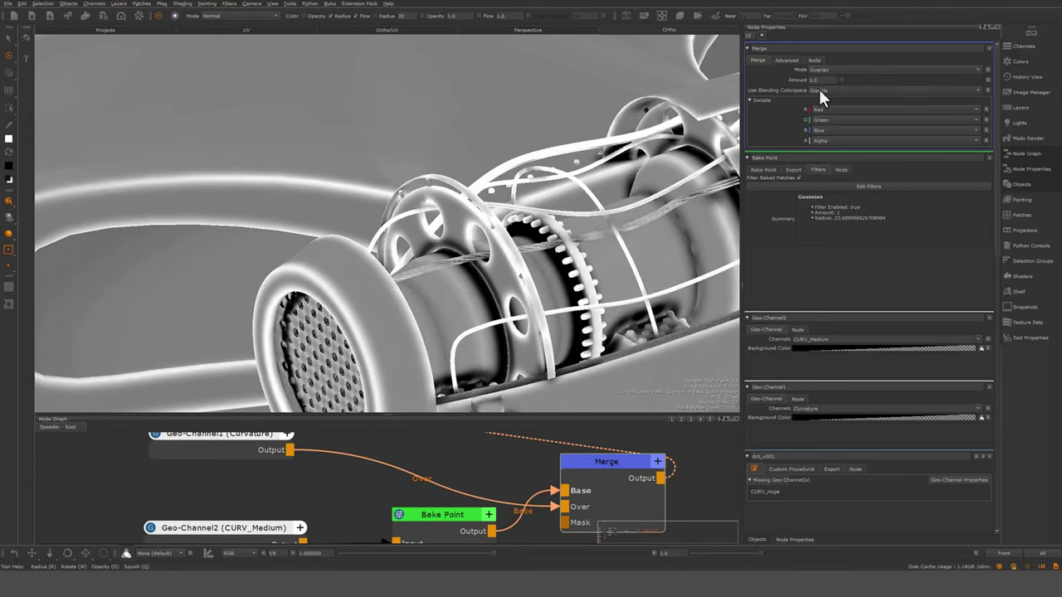
left_click_drag(979, 80, 955, 140)
Step: Insert a Bake Point node between the Curvature Geo-Channel node and the Merge node's Over input
middle_click_drag(227, 449, 248, 456)
left_click_drag(255, 450, 259, 470)
key("Tab")
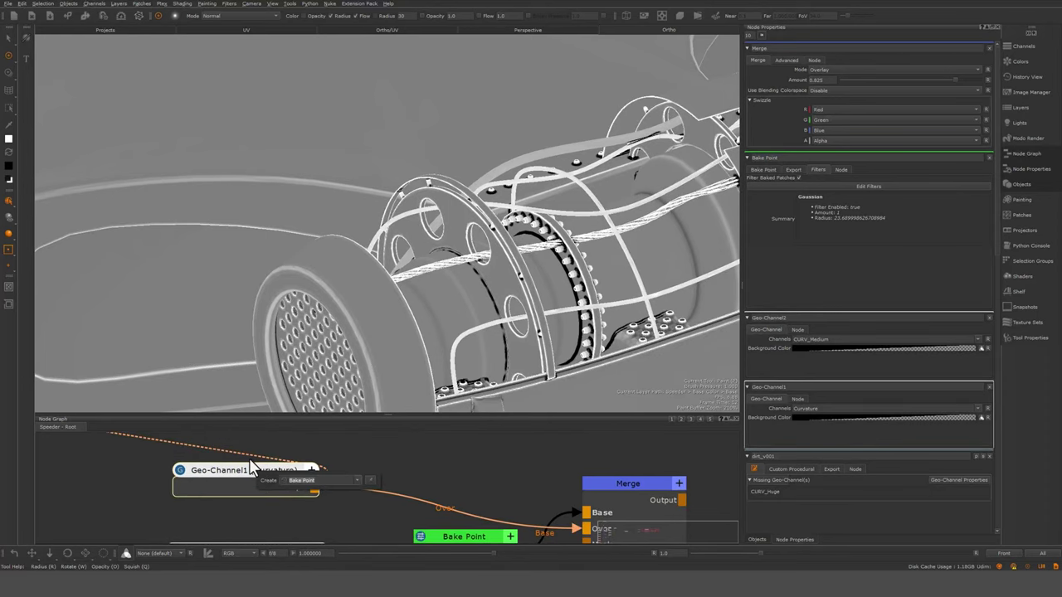
key("Return")
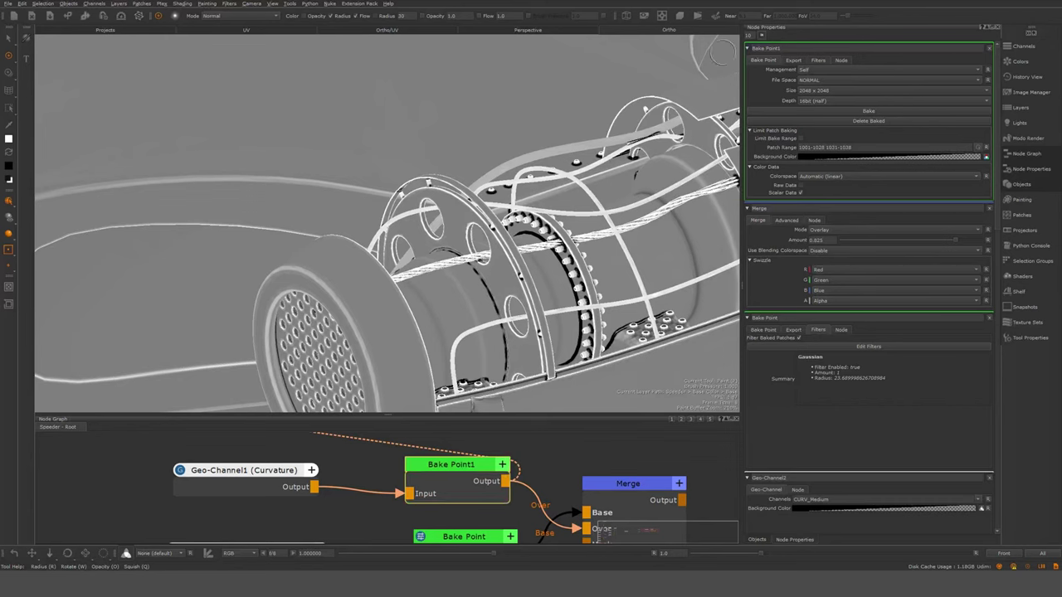
Step: Apply a Gaussian filter with a radius of 6.59 to the Bake Point fed by the Curvature Geo-Channel
left_click(816, 60)
left_click(879, 76)
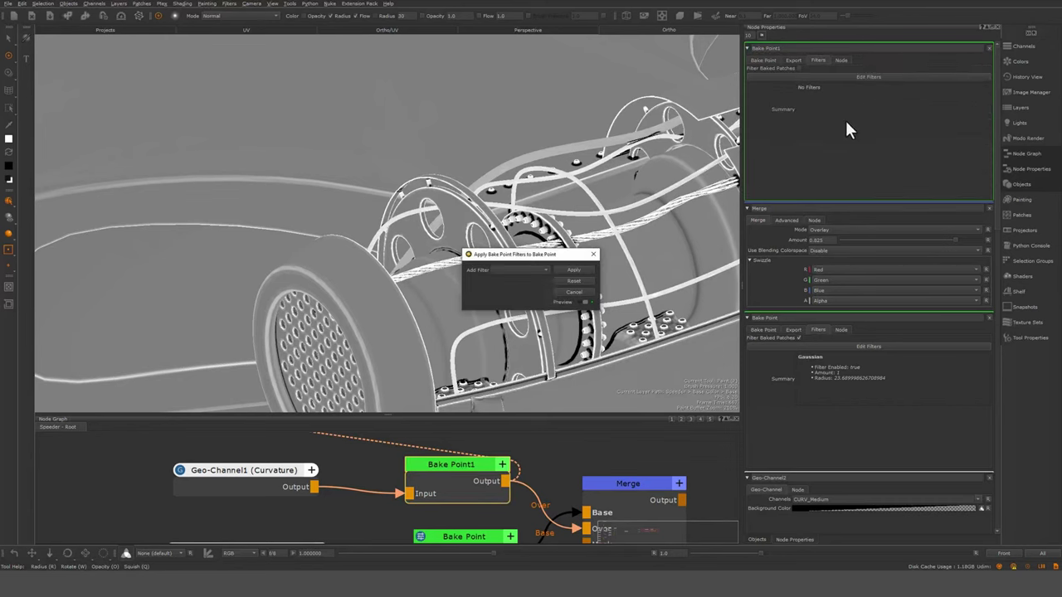
left_click(544, 269)
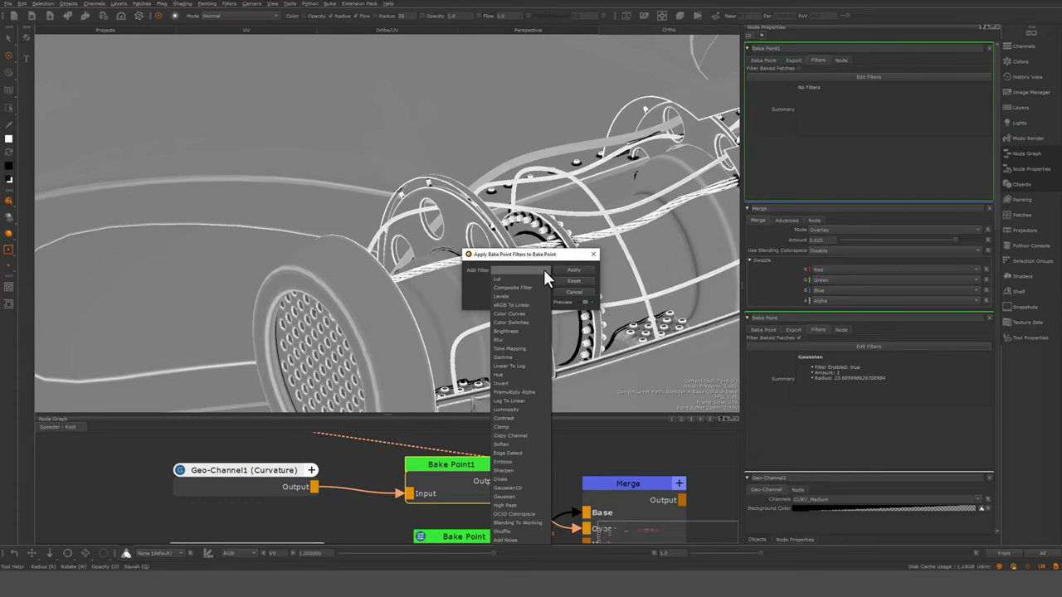
left_click(507, 497)
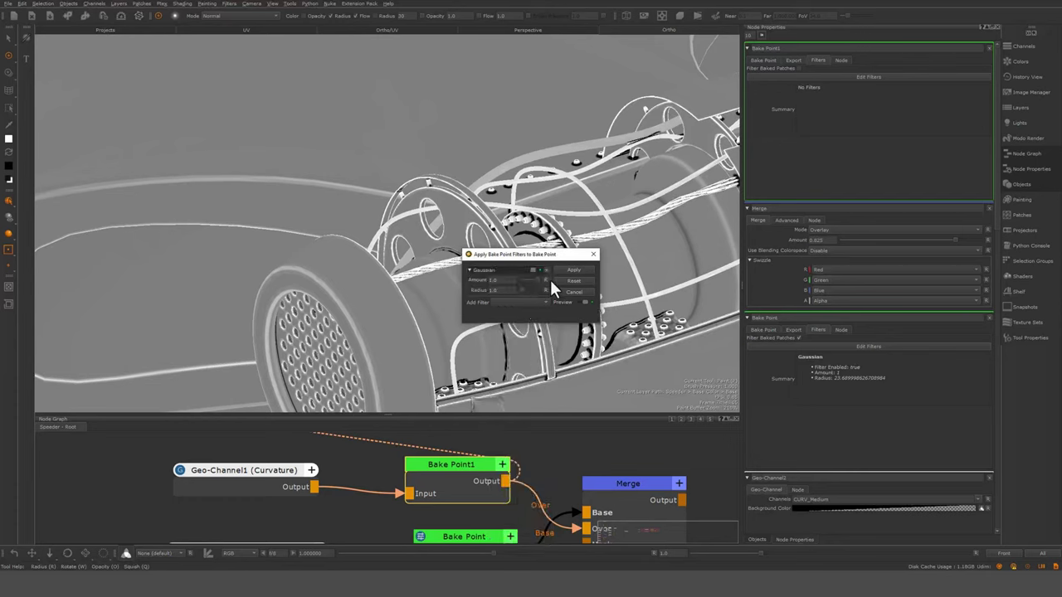
left_click_drag(520, 290, 520, 285)
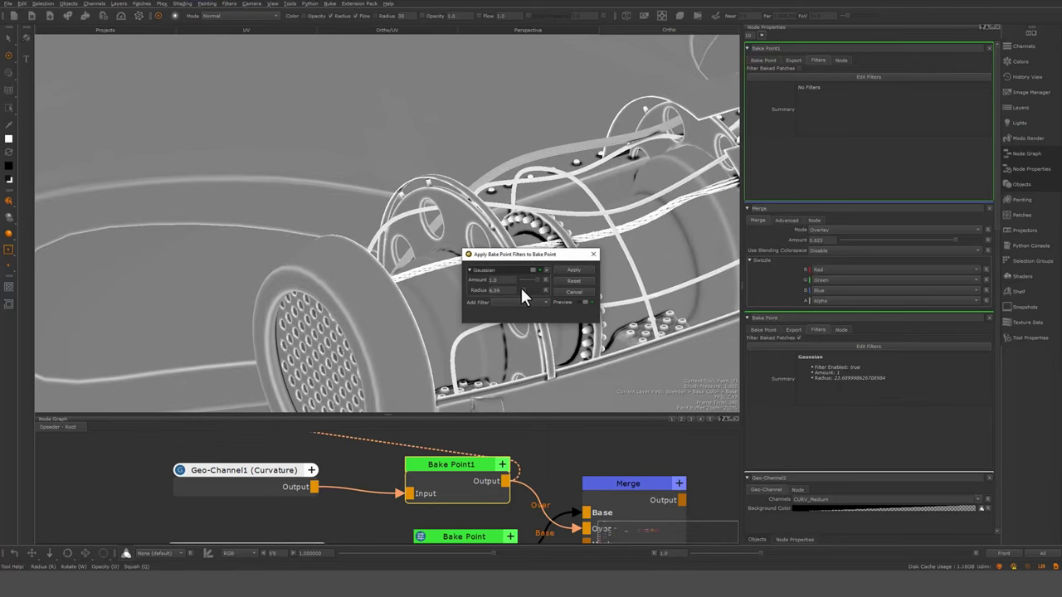
left_click(572, 269)
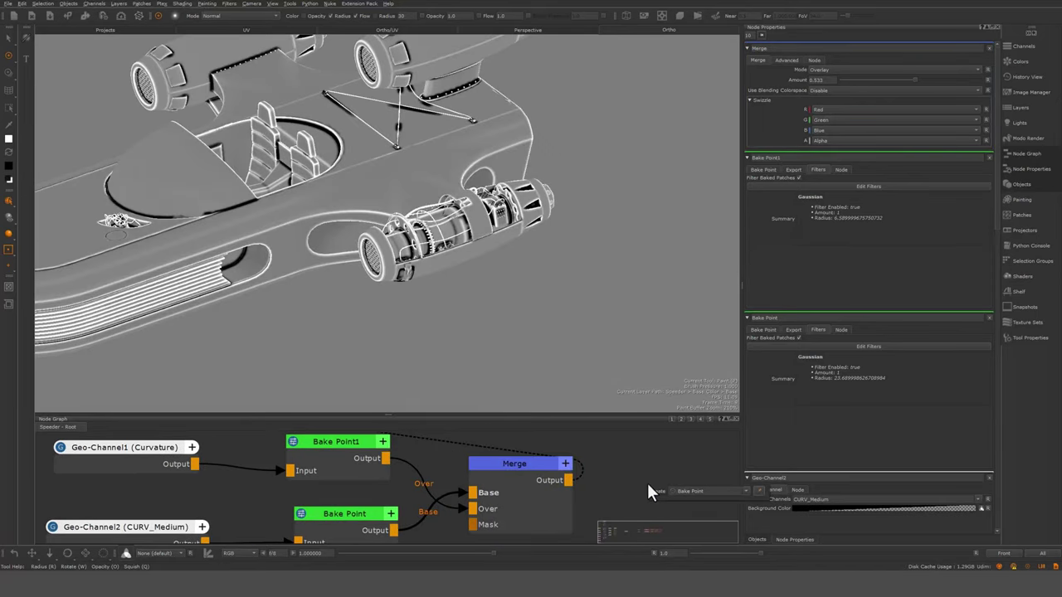
Step: Add another Bake Point node beyond the Merge node and feed it from the Merge output
key("Return")
scroll(639, 479, "down", 2)
middle_click_drag(617, 481, 543, 491)
left_click_drag(581, 484, 602, 479)
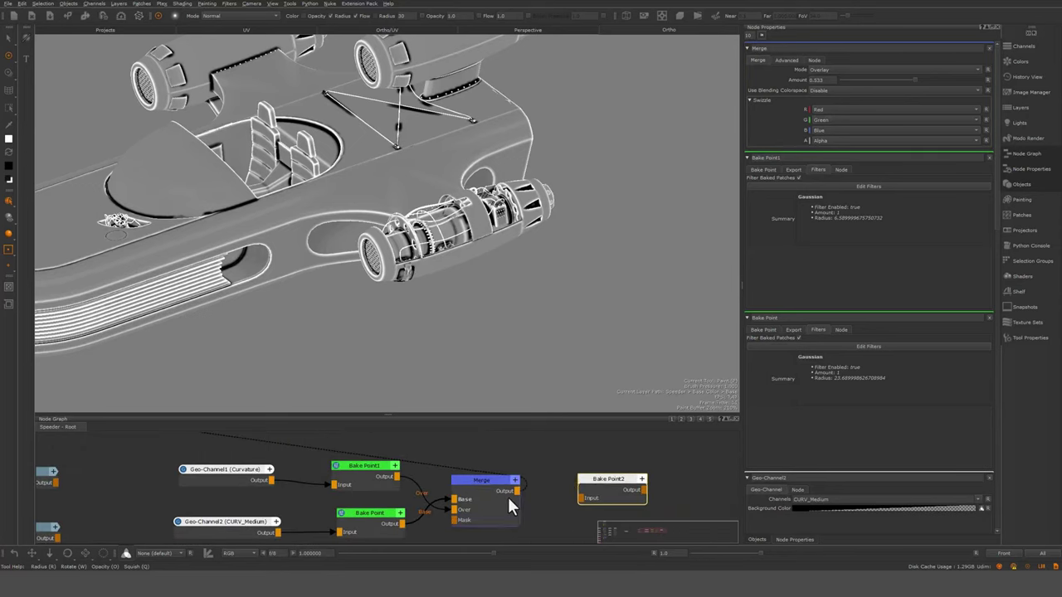
left_click_drag(513, 490, 614, 479)
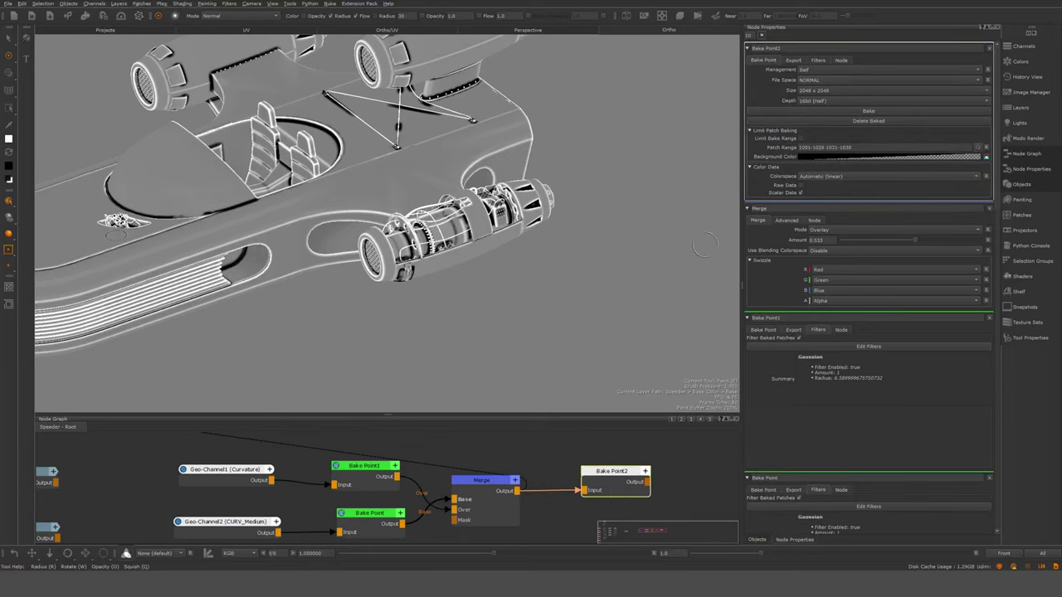
middle_click_drag(430, 448, 444, 441)
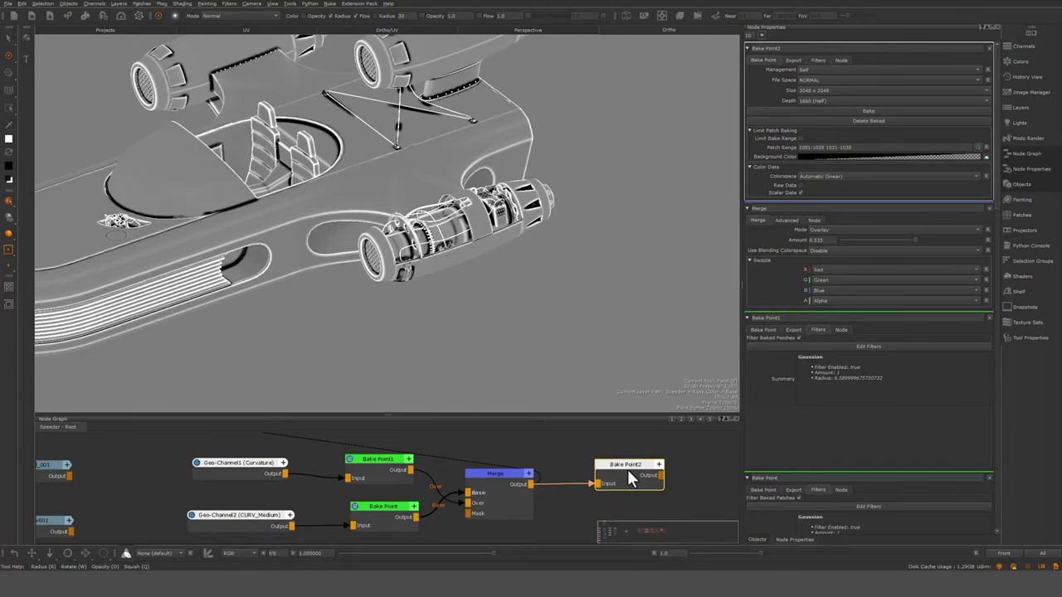
left_click_drag(630, 478, 641, 481)
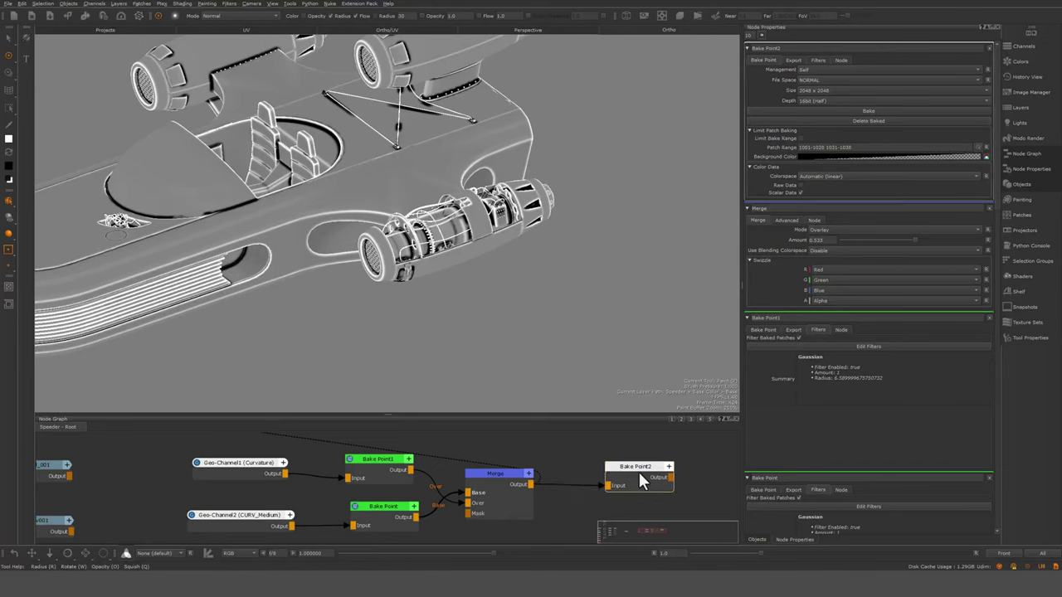
scroll(551, 452, "down", 3)
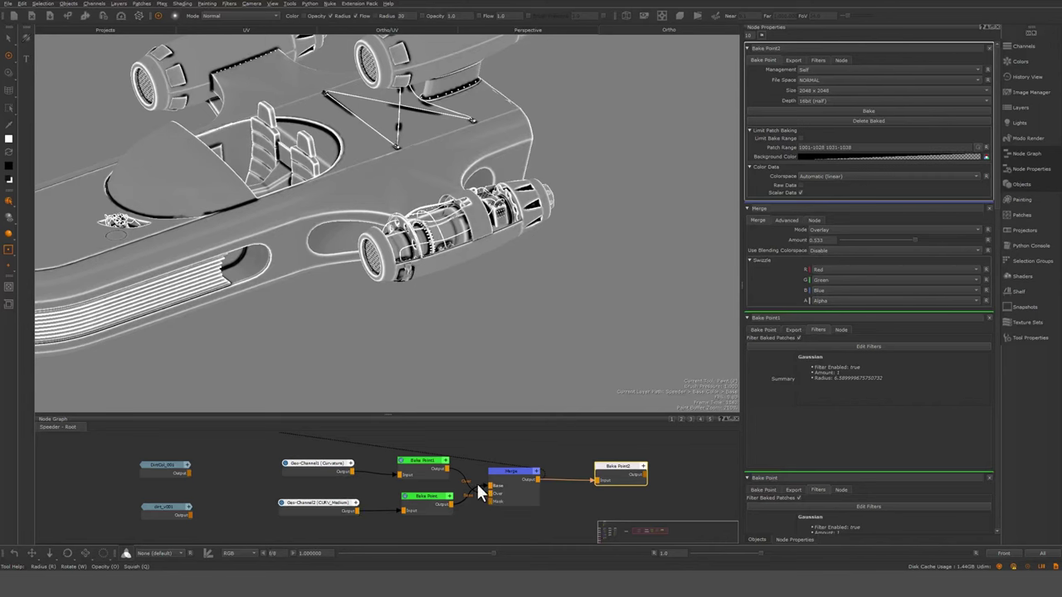
Step: Bake the Bake Point fed by the Merge node at 2048 x 2048 and display it on the model
left_click(624, 467)
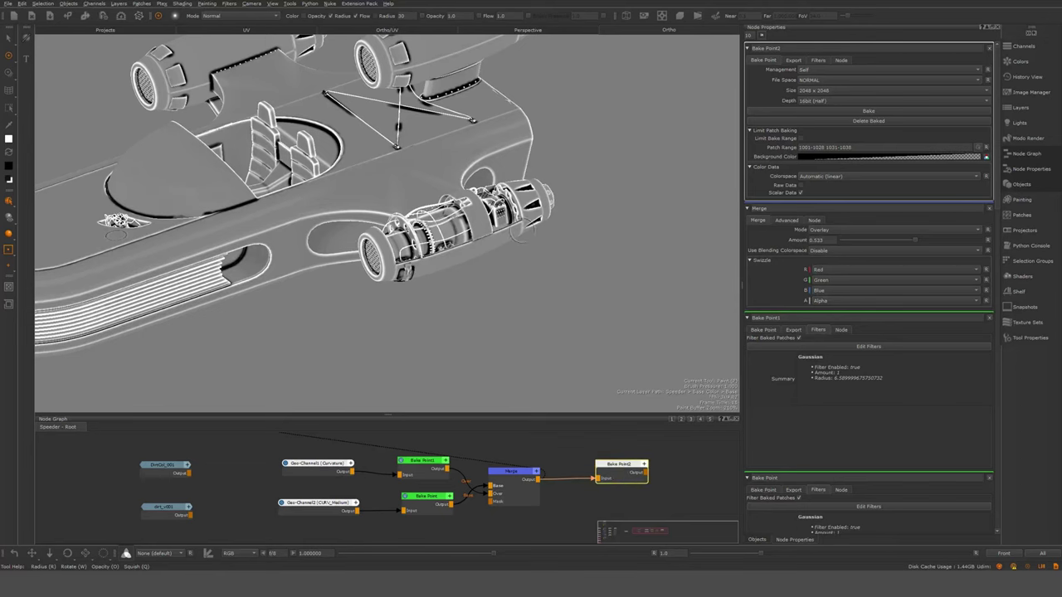
left_click(869, 111)
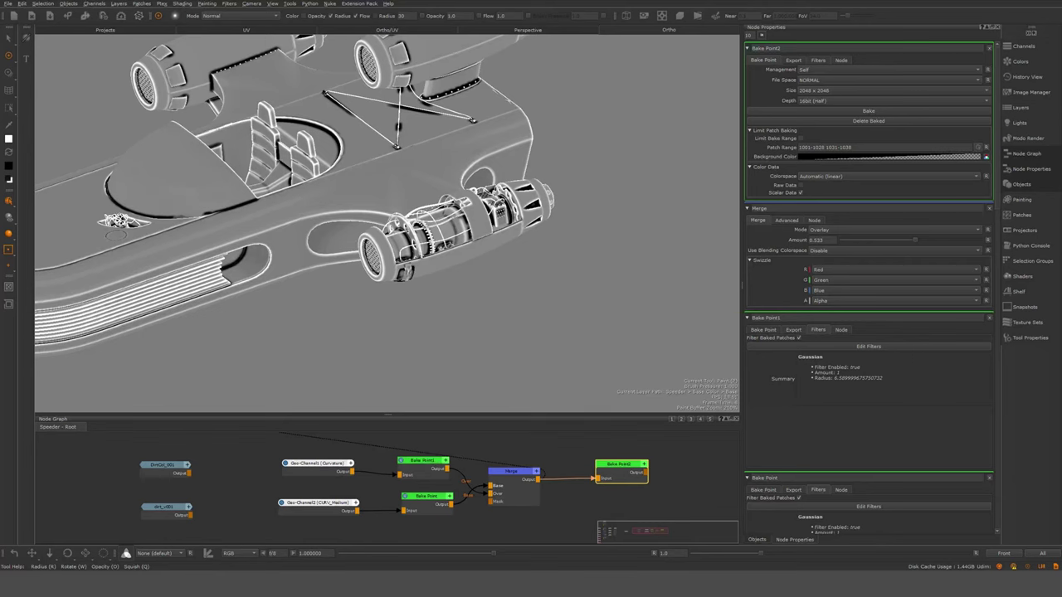
left_click_drag(618, 463, 614, 463)
left_click(695, 466)
left_click(621, 470)
key("v")
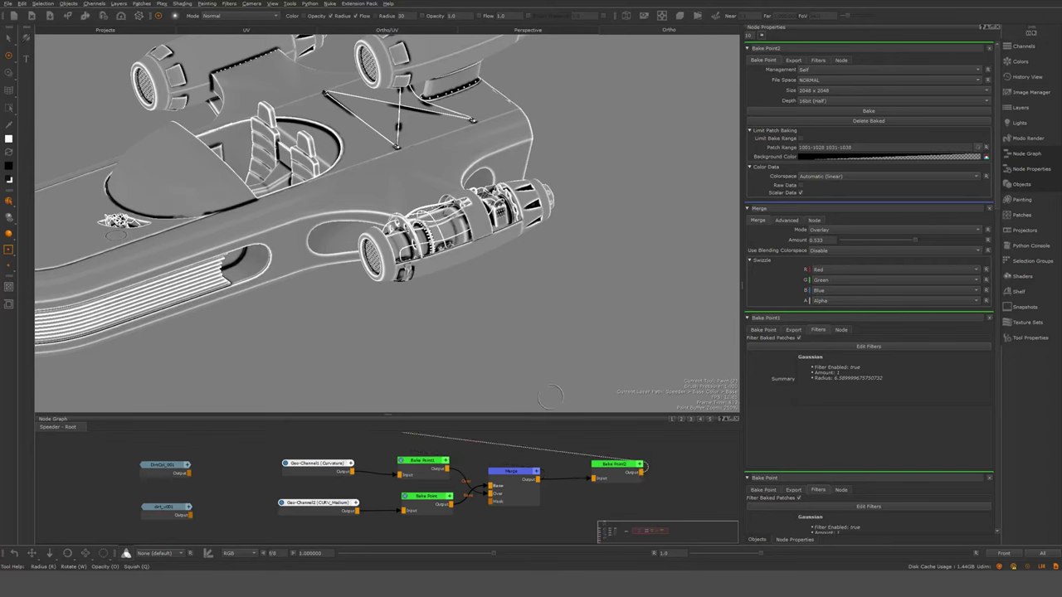
Step: Copy the missing geo-channel name CURV_Huge from the properties of the dirt_v001 node
left_click(794, 61)
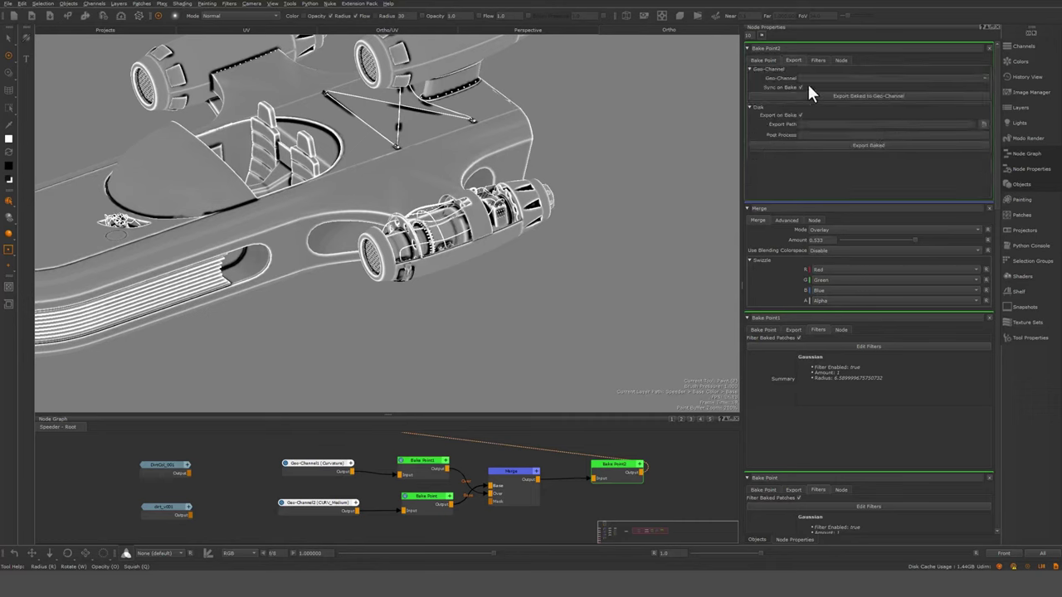
scroll(410, 470, "down", 1)
middle_click_drag(319, 482, 233, 498)
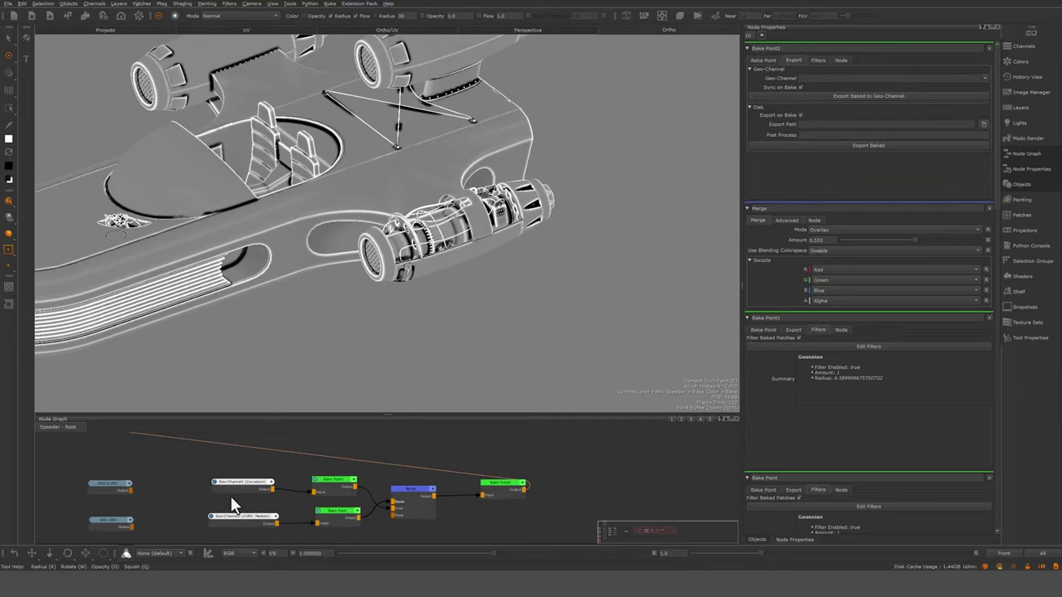
scroll(325, 473, "up", 3)
left_click(254, 494)
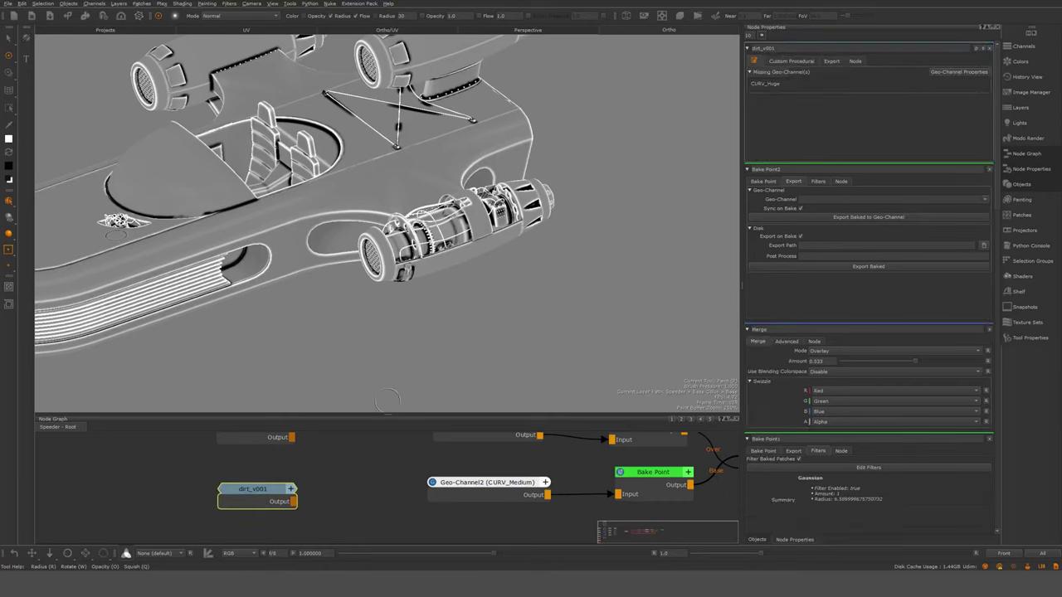
left_click_drag(786, 84, 749, 83)
right_click(755, 84)
left_click(769, 89)
Step: Export the final Bake Point's baked result to a geo-channel named CURV_Huge and check for it in the speeder's geo-channel list
middle_click_drag(569, 453, 446, 462)
middle_click_drag(649, 470, 405, 492)
left_click(555, 462)
left_click(811, 78)
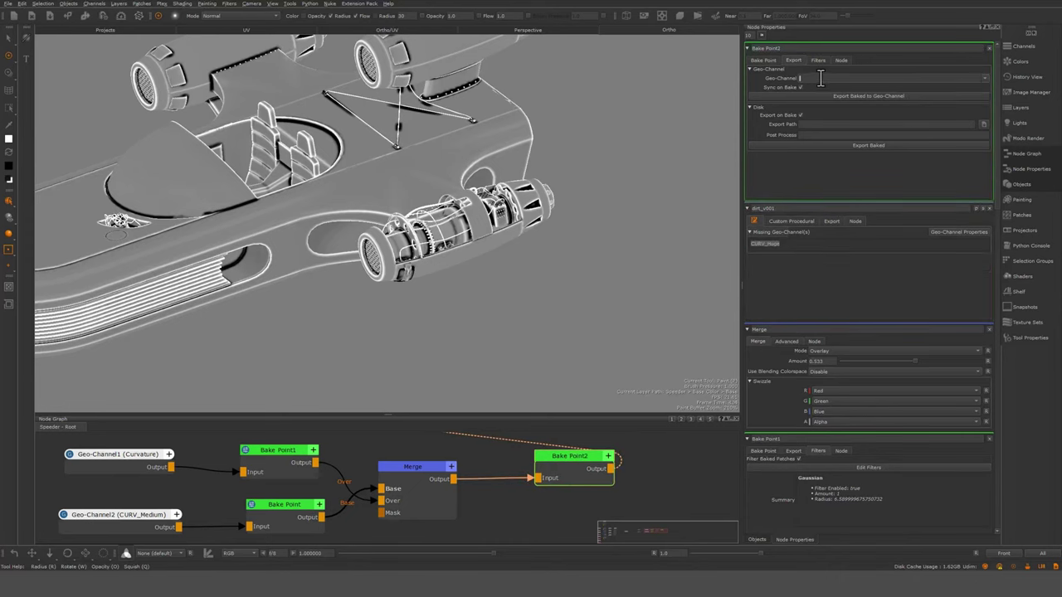
key("ctrl+v")
key("Return")
left_click(871, 95)
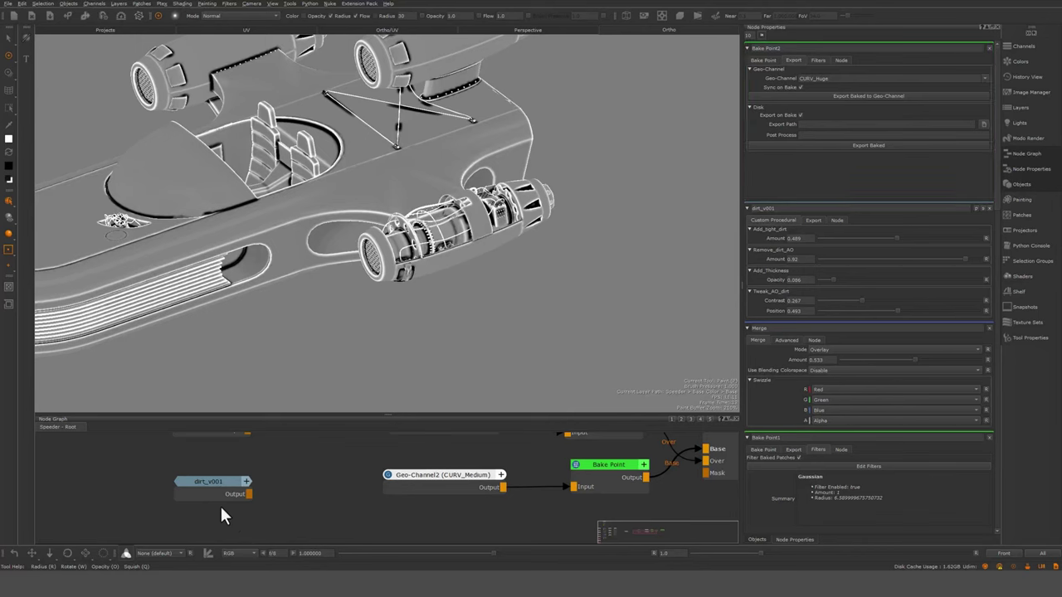
left_click(1022, 184)
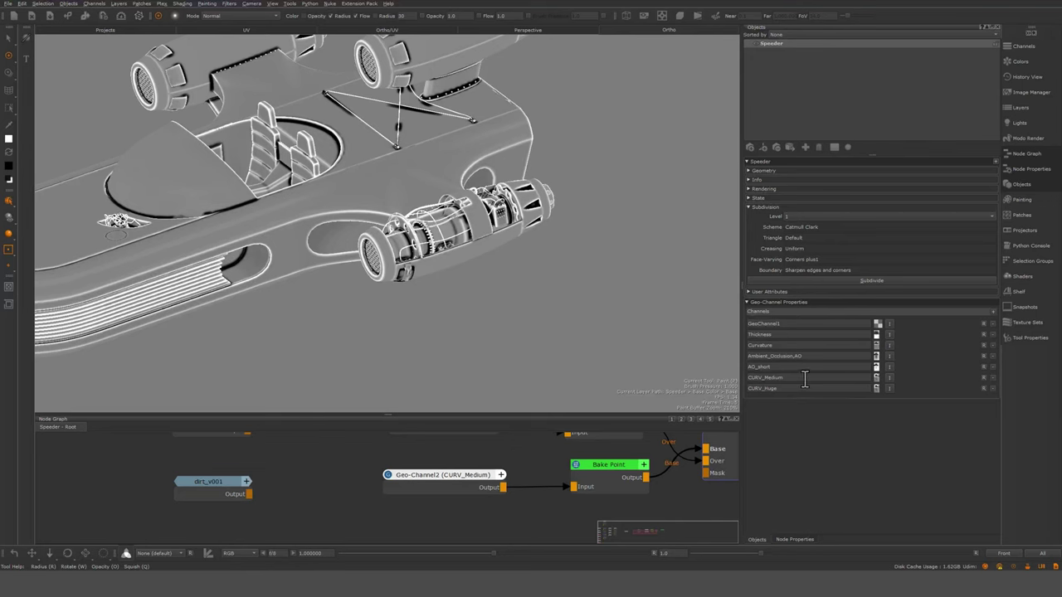
Step: With dirt_v001 displayed on the model, set its Remove_dirt_AO amount to about 0.94 and its Tweak_AO_dirt contrast to about 0.35
middle_click_drag(260, 488, 267, 491)
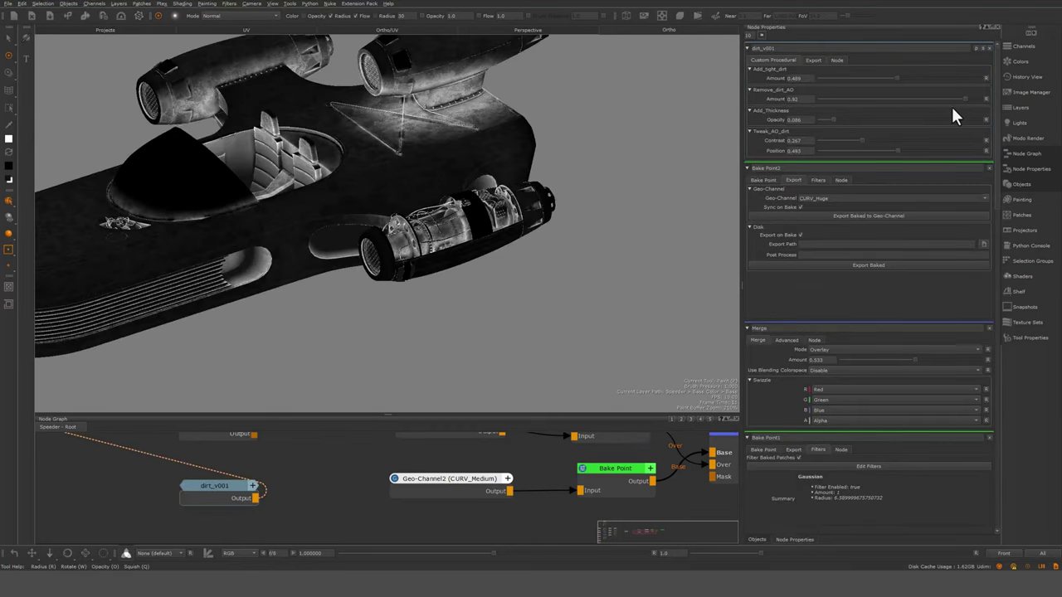
mouse_move(965, 99)
left_mouse_down()
mouse_move(980, 101)
mouse_move(971, 100)
left_mouse_up()
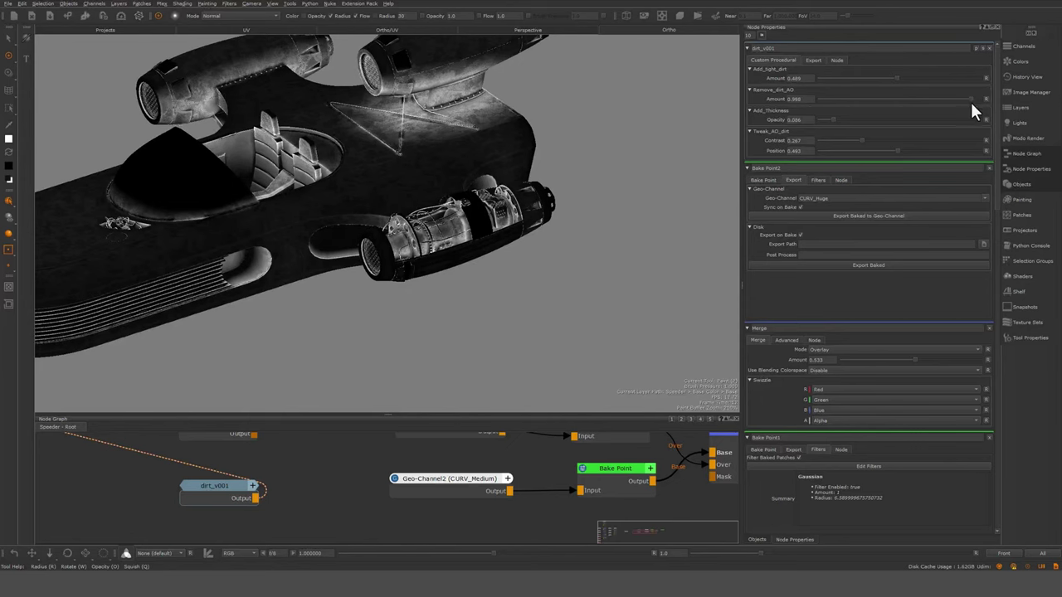
left_click_drag(860, 138, 894, 136)
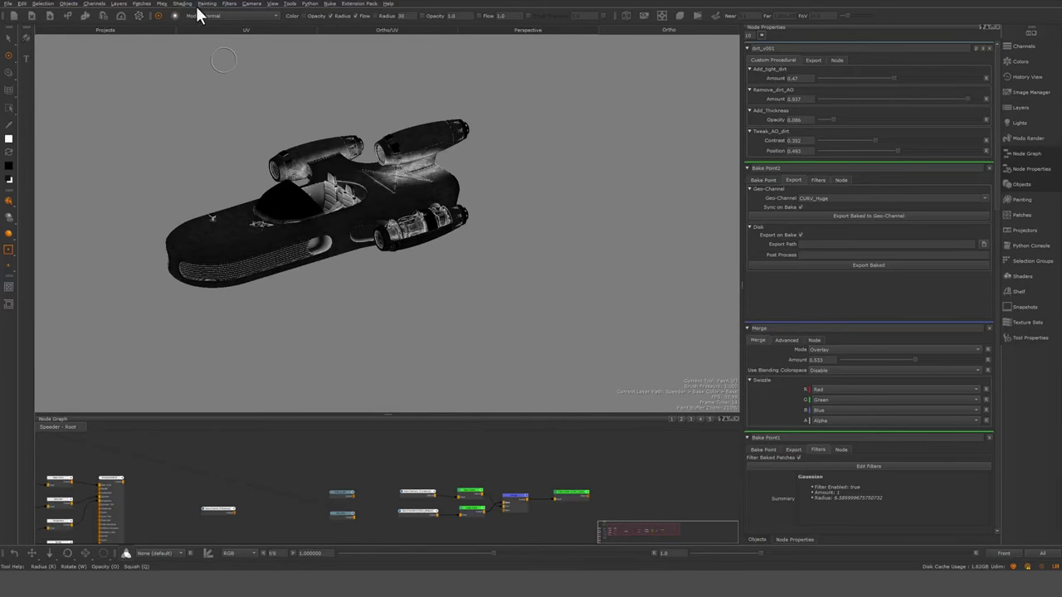
Step: Save the speeder's Bakery bake list as a preset named Mecanical_Scale1_V002.mbp and close the Bakery
left_click(121, 14)
left_click_drag(466, 66, 636, 90)
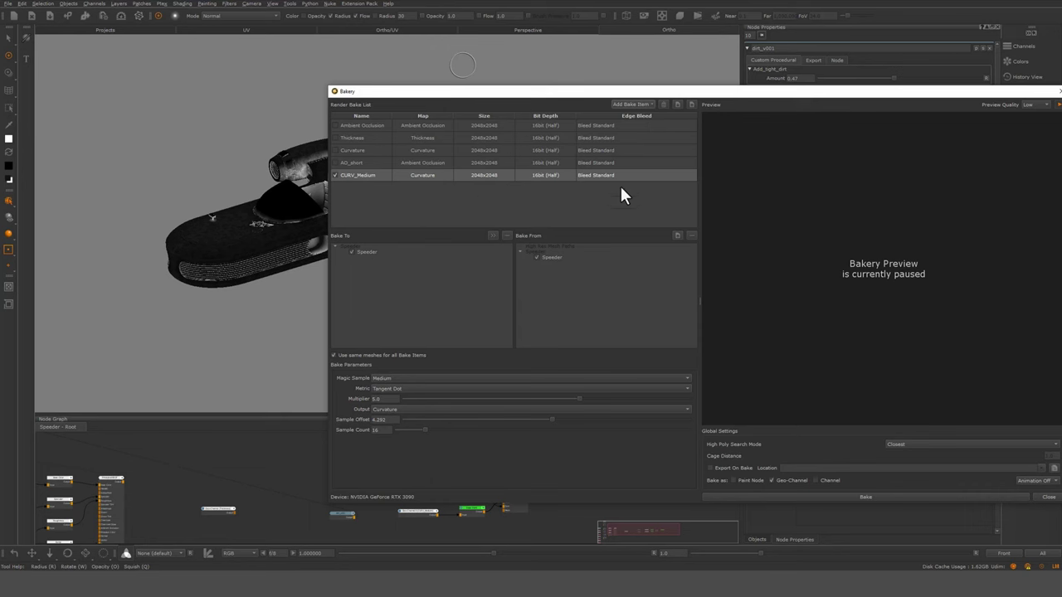
left_click(498, 211)
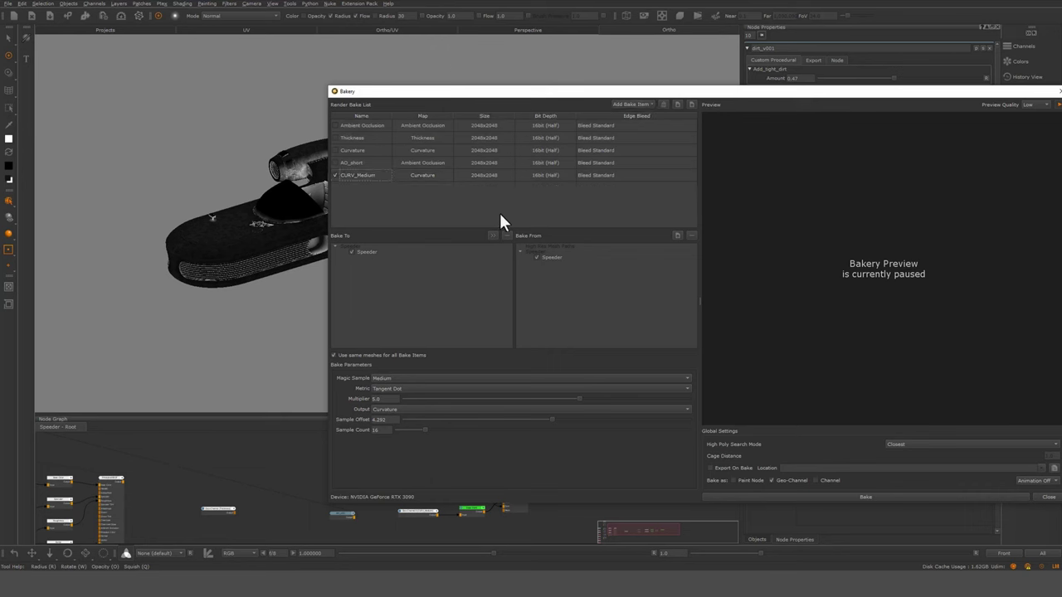
left_click(678, 104)
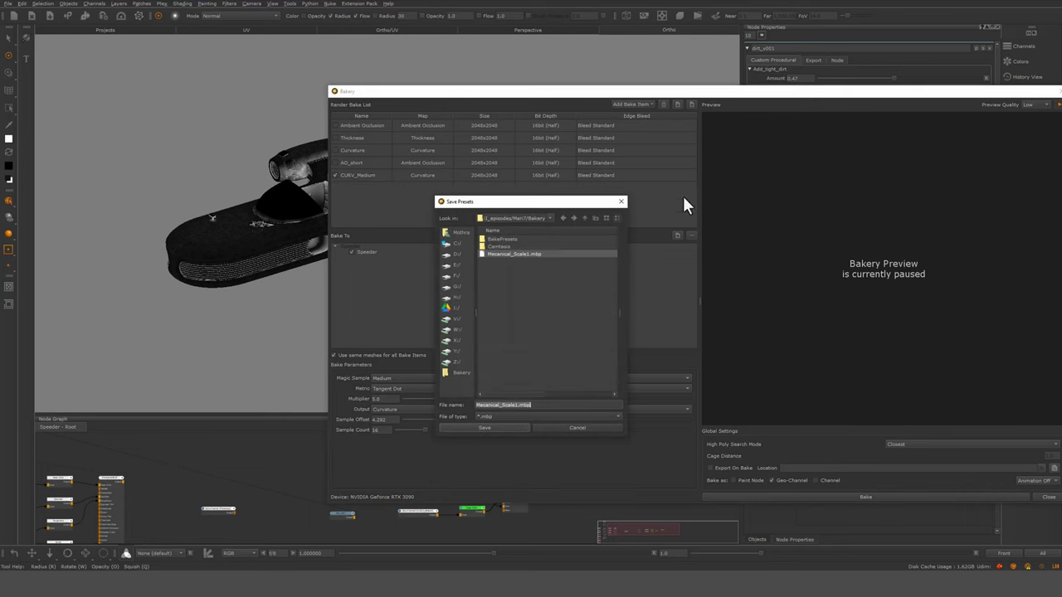
left_click(523, 256)
left_click(516, 405)
type("_V002")
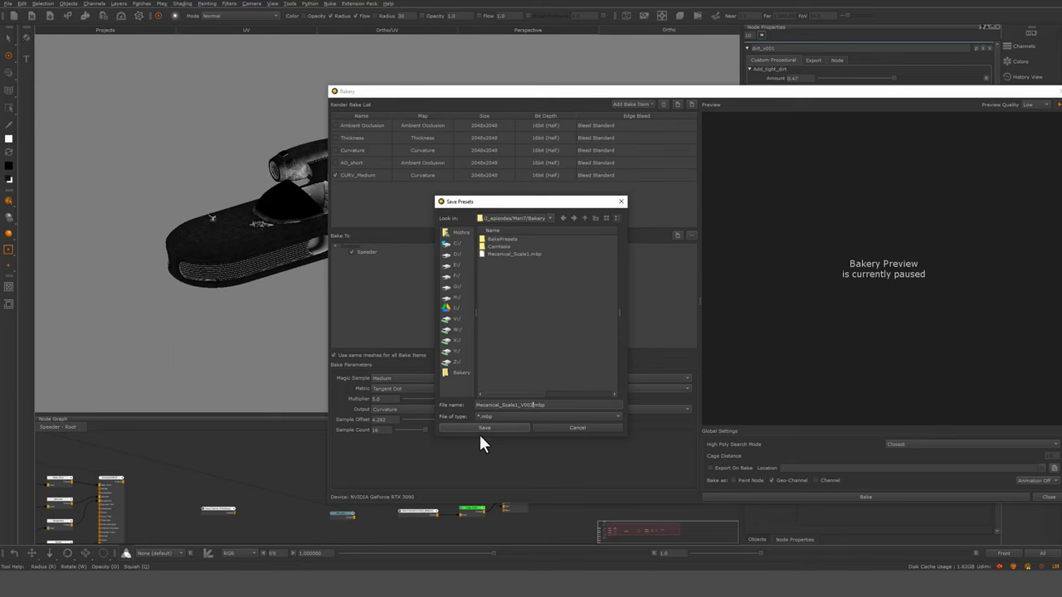
left_click(483, 427)
left_click_drag(729, 92, 696, 95)
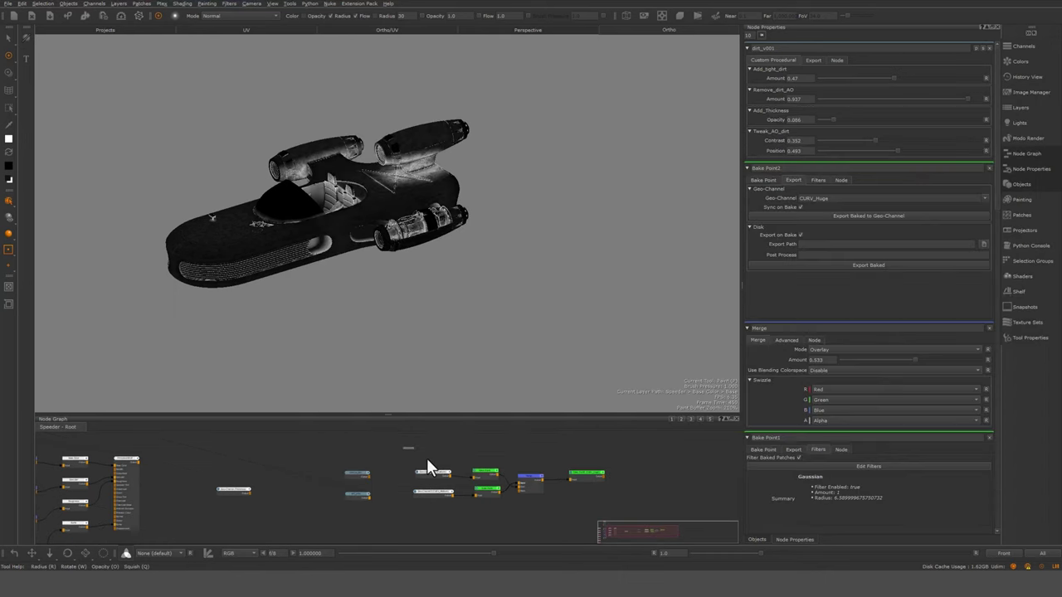
Step: Export the complete curvature node setup, from both geo-channel nodes to the final Bake Point, as SetupScript in the Bakery folder
left_click_drag(402, 447, 610, 516)
left_click_drag(578, 479, 588, 479)
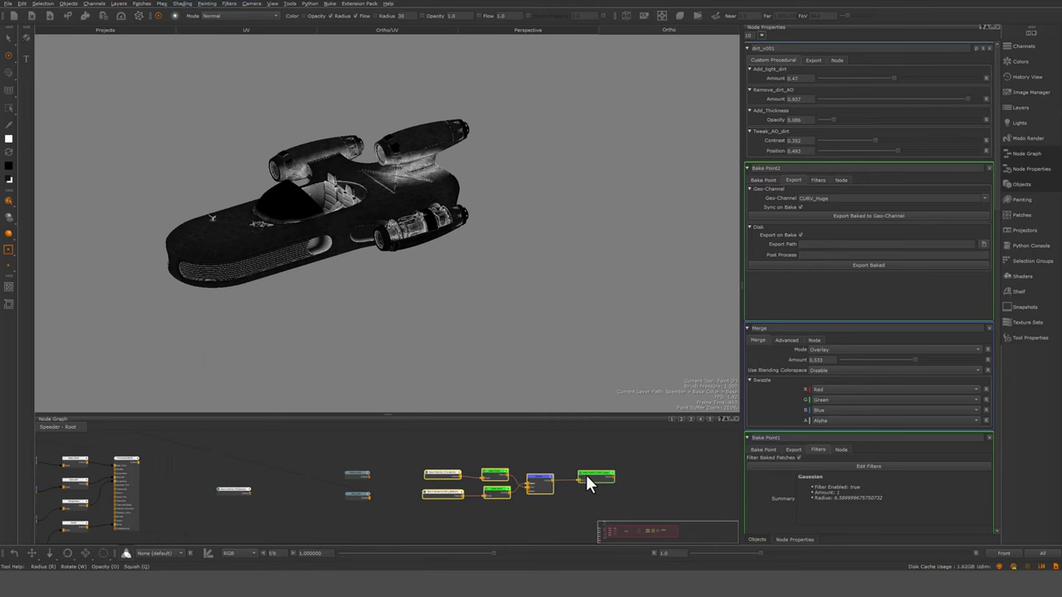
right_click(586, 474)
mouse_move(602, 363)
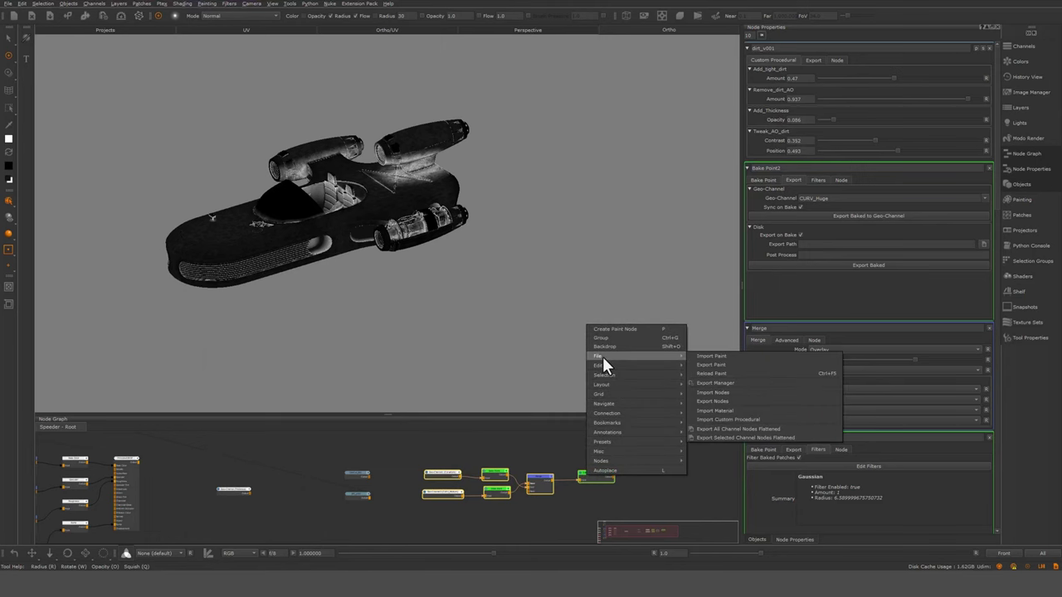
left_click(711, 401)
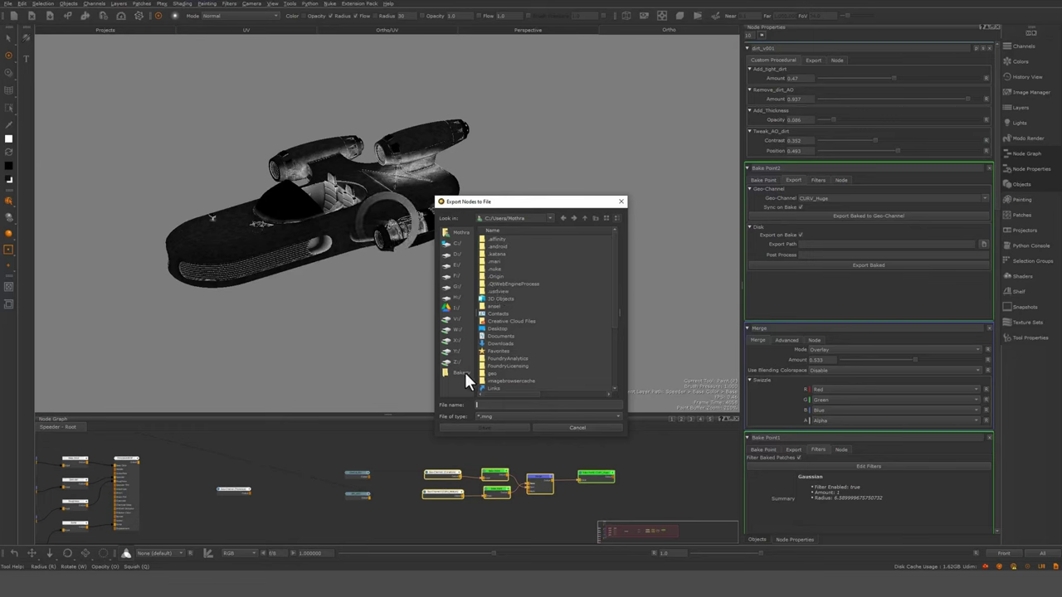
left_click(462, 373)
type("SetupScript")
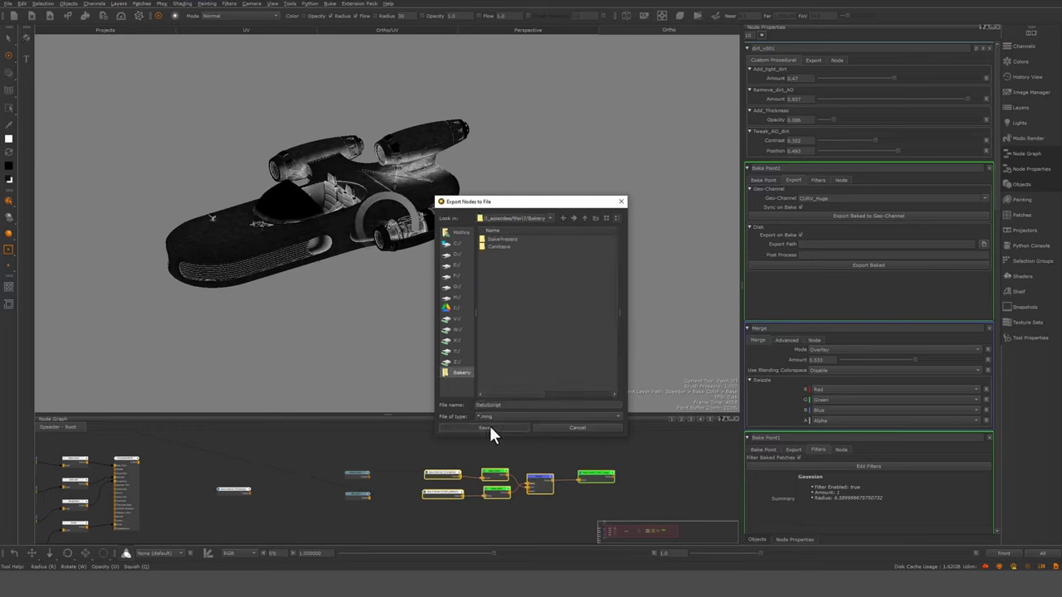
left_click(486, 427)
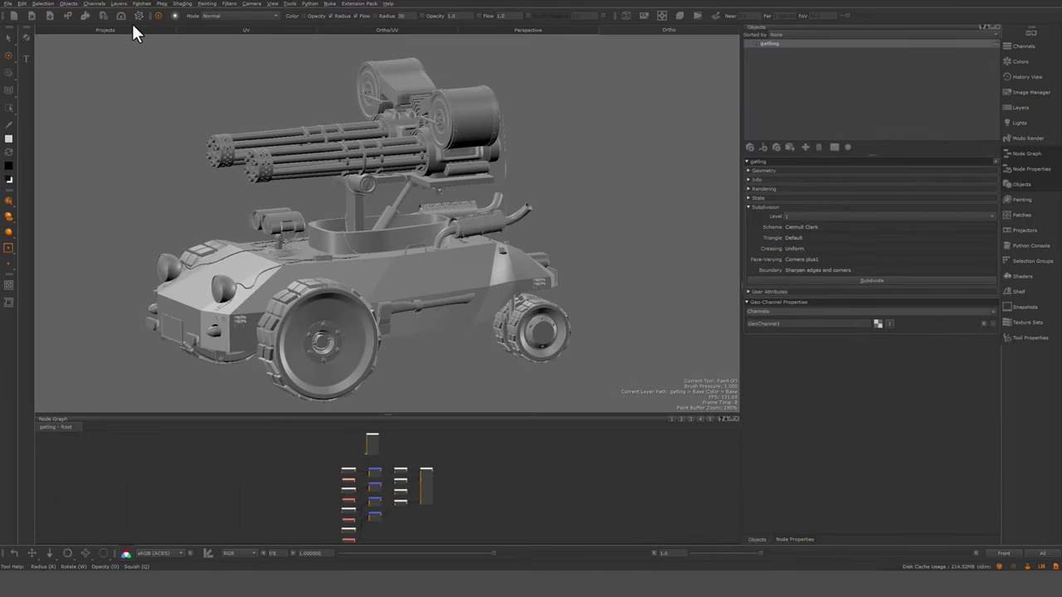
Step: In the Bakery, use gatling as both bake target and source, and load the preset Mecanical_Scale1_V002.mbp
left_click(121, 17)
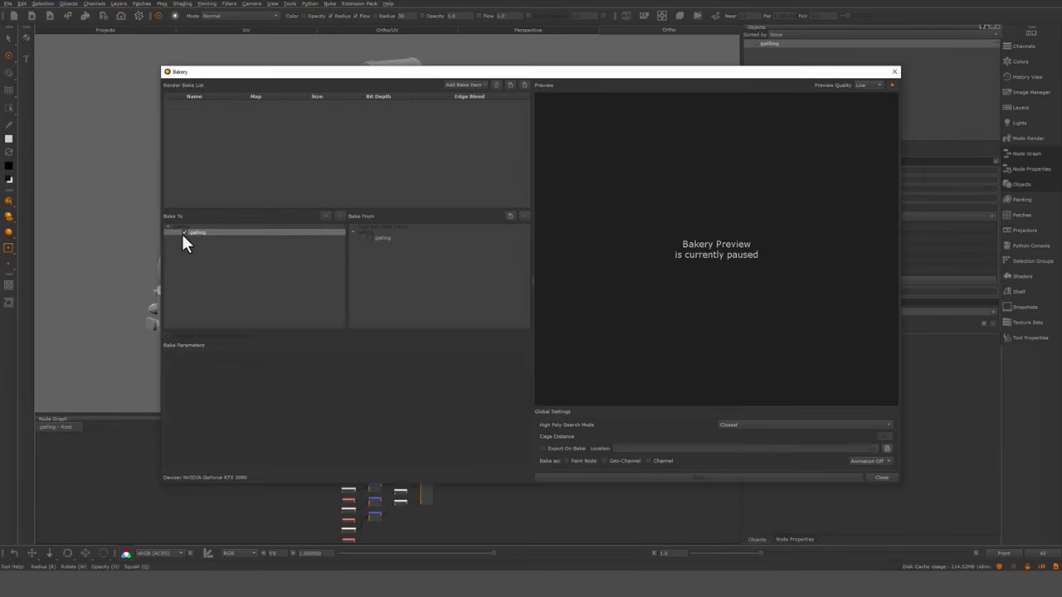
left_click(369, 238)
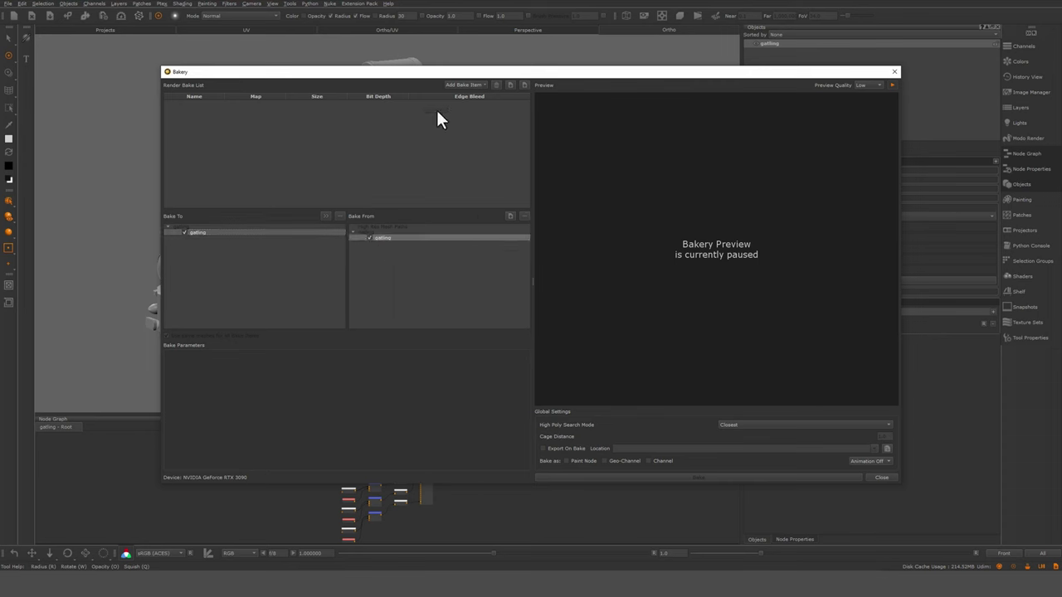
left_click(513, 85)
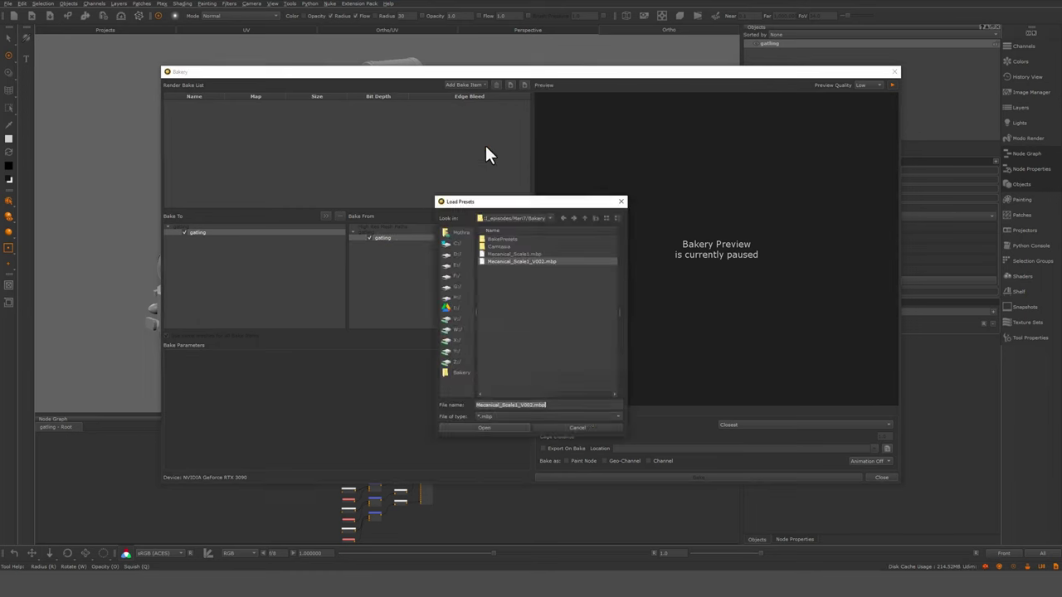
left_click(540, 262)
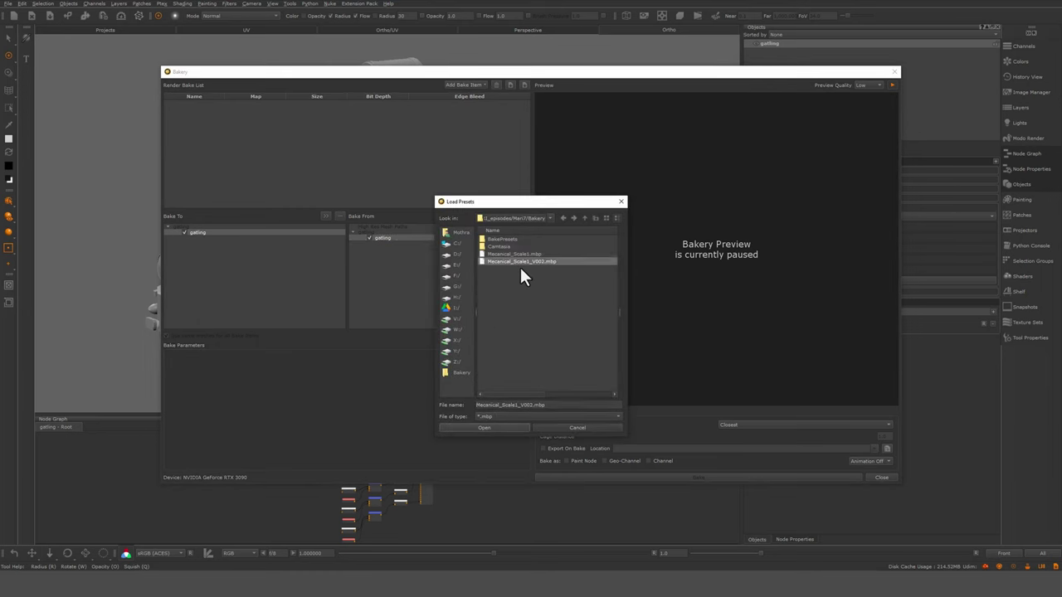
left_click(467, 428)
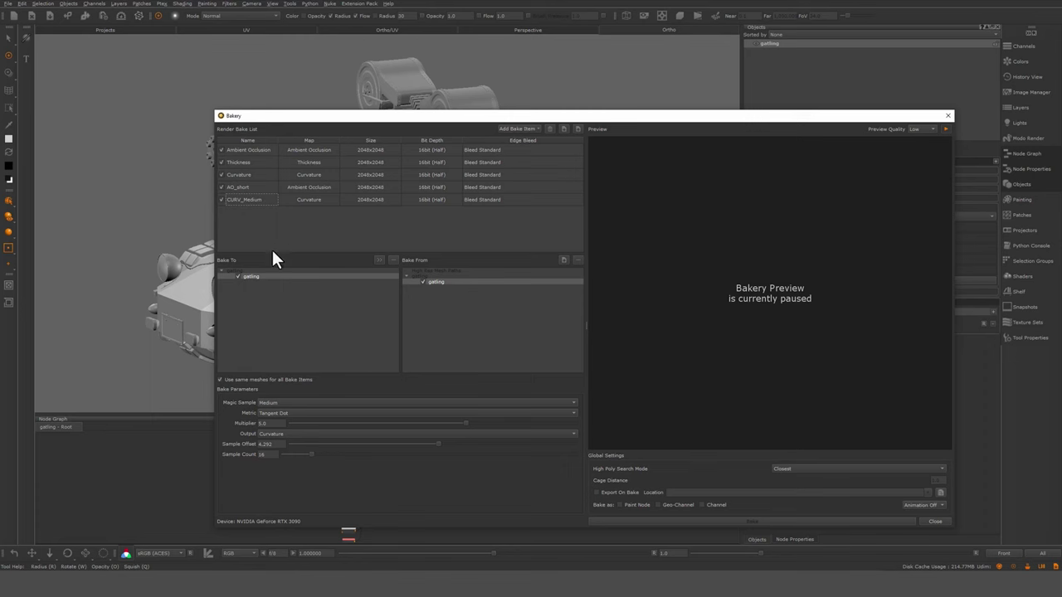
Step: Review the loaded bake items, bake them all as geo-channels for gatling, and close the Bakery
left_click(243, 187)
left_click(248, 175)
left_click(248, 162)
double_click(251, 150)
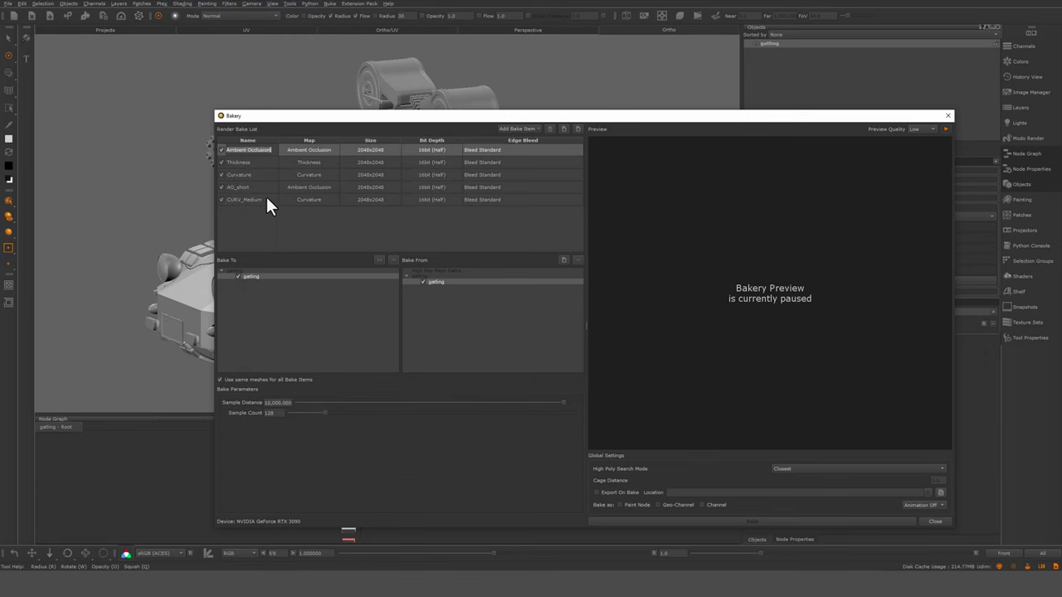
left_click_drag(433, 116, 368, 70)
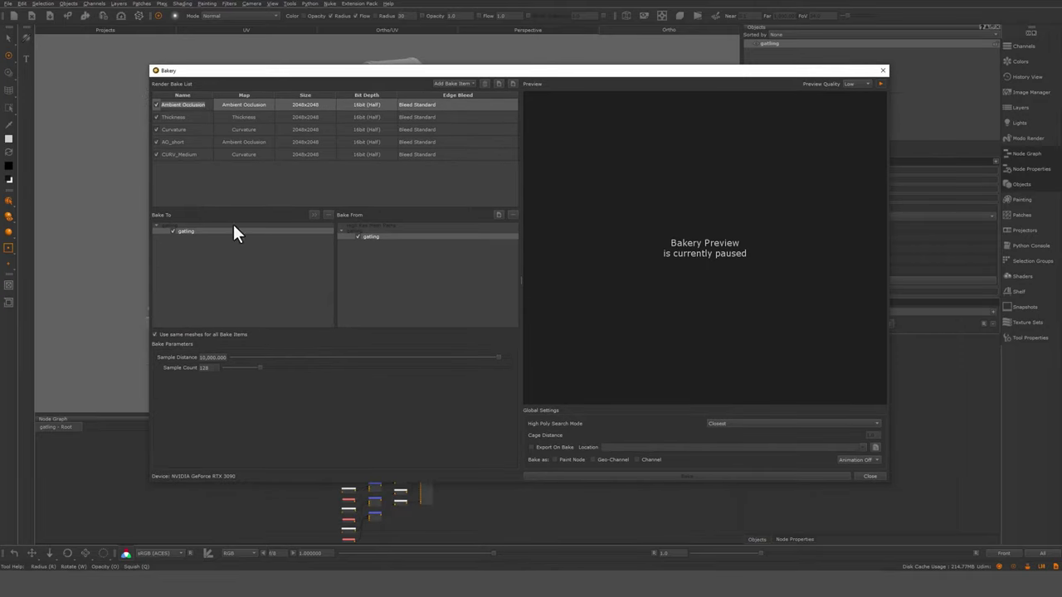
left_click(592, 460)
left_click(693, 477)
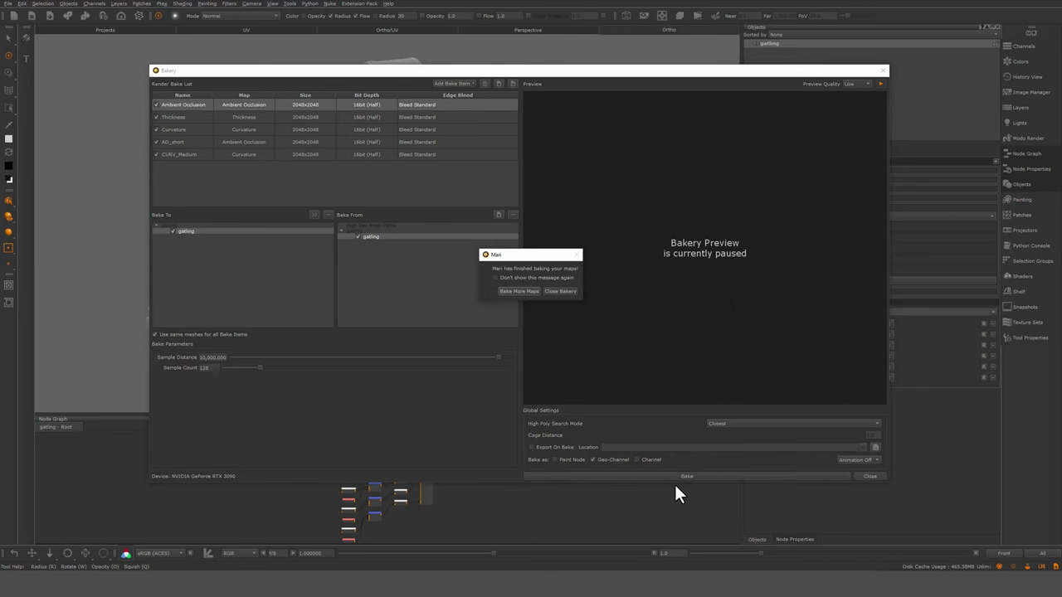
left_click(560, 291)
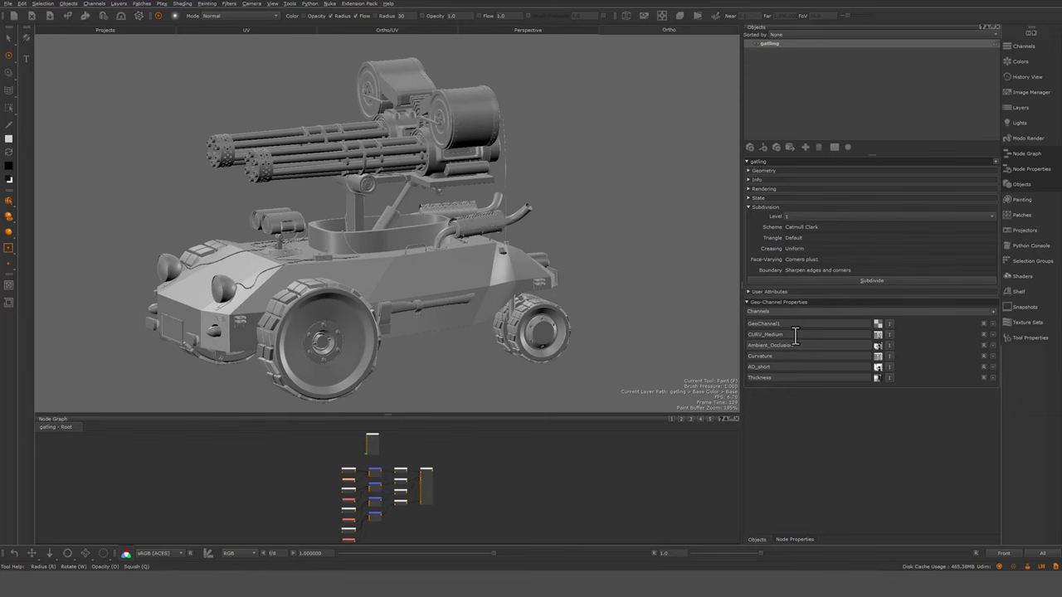
Step: Rename gatling's Ambient_Occlusion geo-channel by adding the suffix _AO
type("_AO")
left_click(1027, 292)
mouse_move(892, 248)
left_click(814, 346)
Step: Add a Geo-Channel node showing Thickness and import the exported curvature node setup into the gatling node graph
middle_click_drag(456, 488, 434, 479)
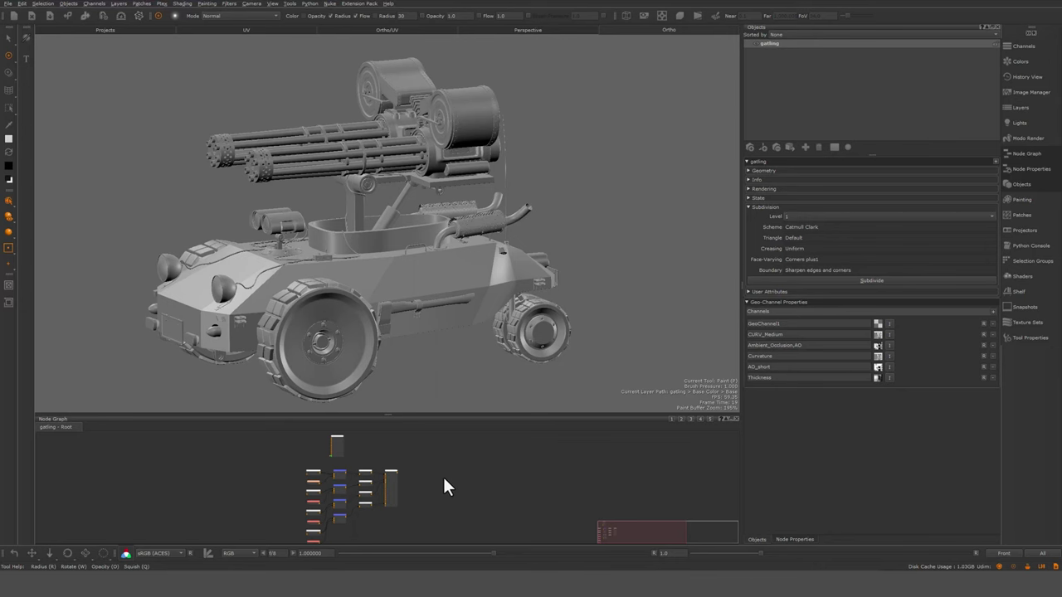
key("Tab")
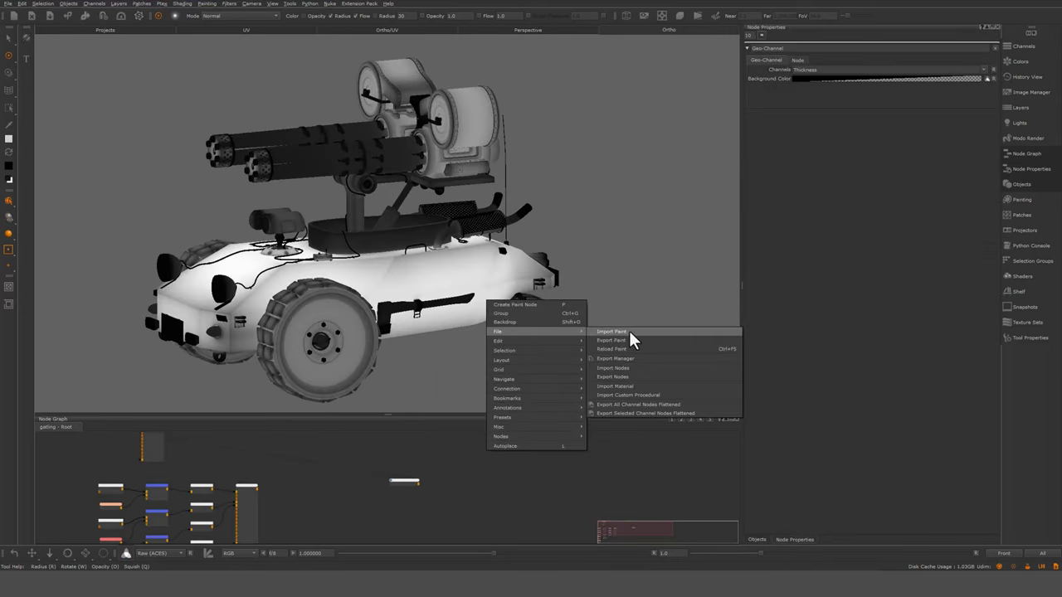
left_click(630, 337)
left_click(492, 427)
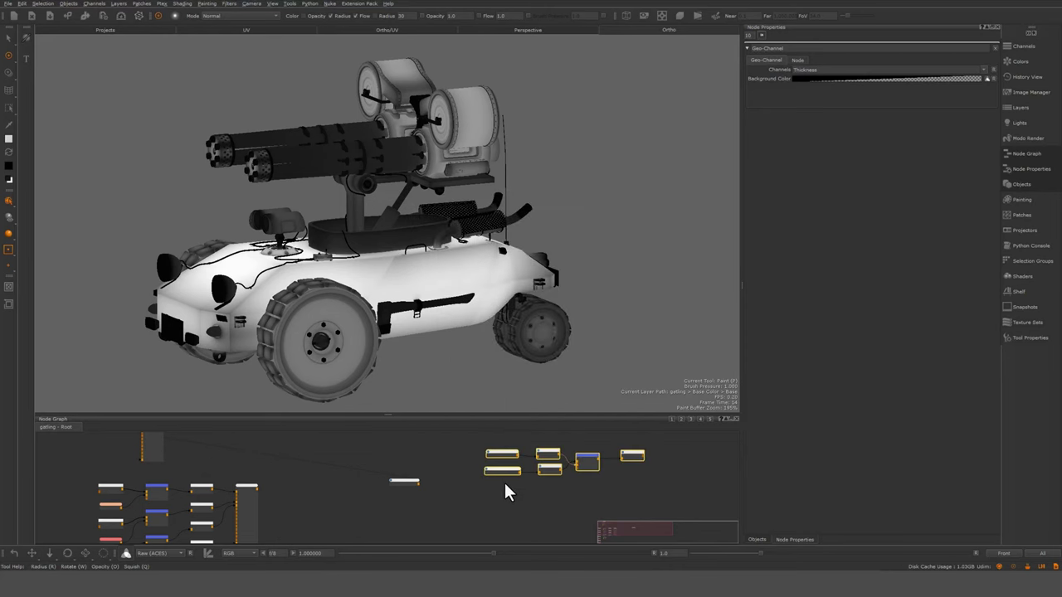
Step: Display the imported Curvature and CURV_Medium geo-channel nodes on the model to inspect them
middle_click_drag(488, 497, 433, 512)
scroll(435, 498, "up", 2)
left_click(440, 470)
key("1")
key("1")
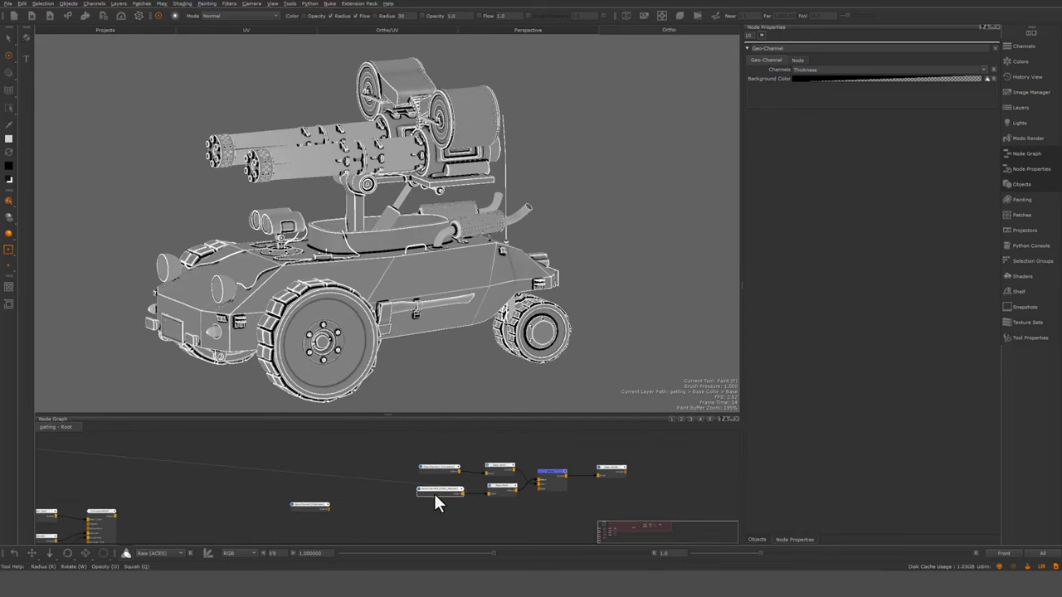
Step: Bake Bake Point1, fed by the Curvature geo-channel, at 2048 x 2048
scroll(436, 497, "down", 1)
scroll(441, 478, "up", 7)
middle_click_drag(522, 505, 338, 495)
left_click_drag(430, 453, 439, 453)
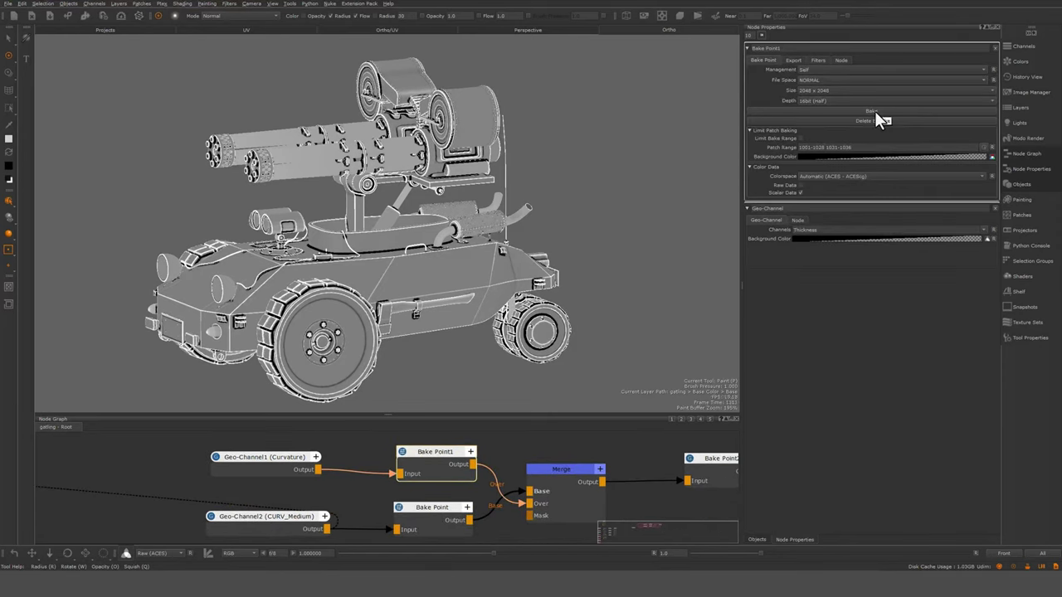
left_click(878, 110)
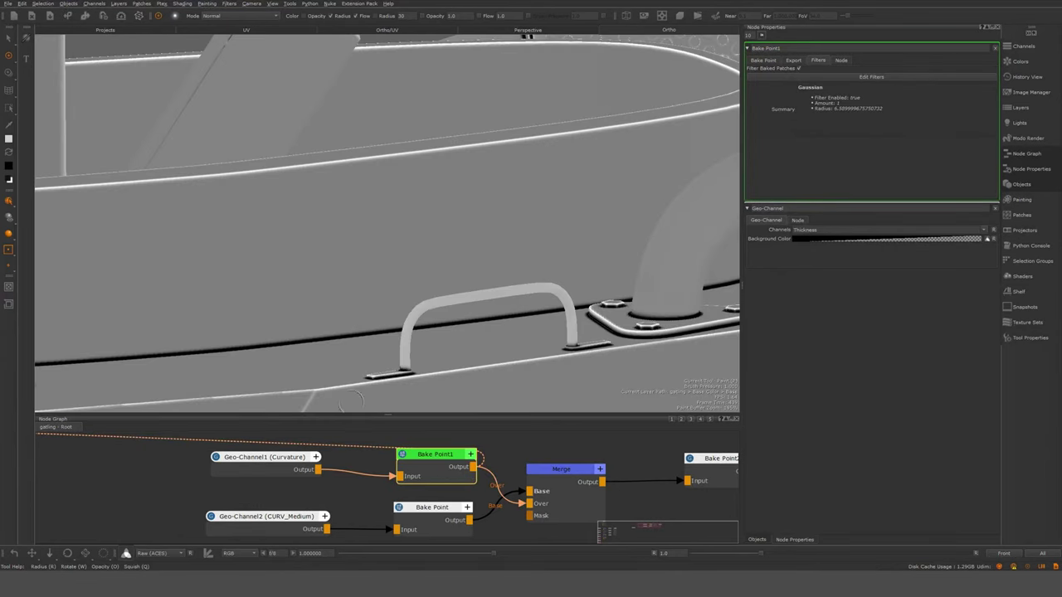
Step: Display the Bake Point fed by the CURV_Medium geo-channel and bake it at 2048 x 2048
left_click(424, 509)
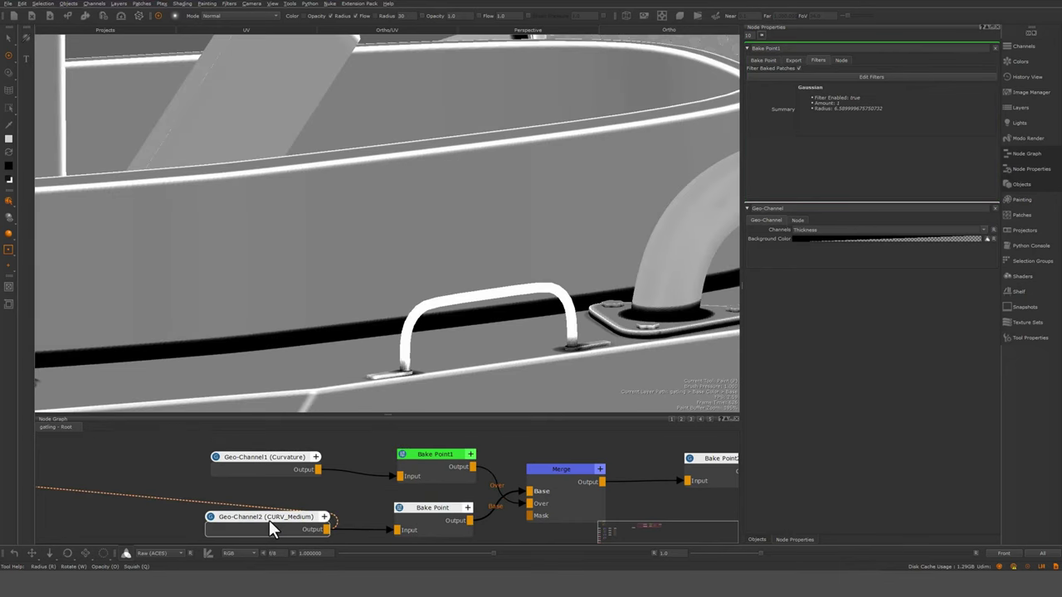
key("1")
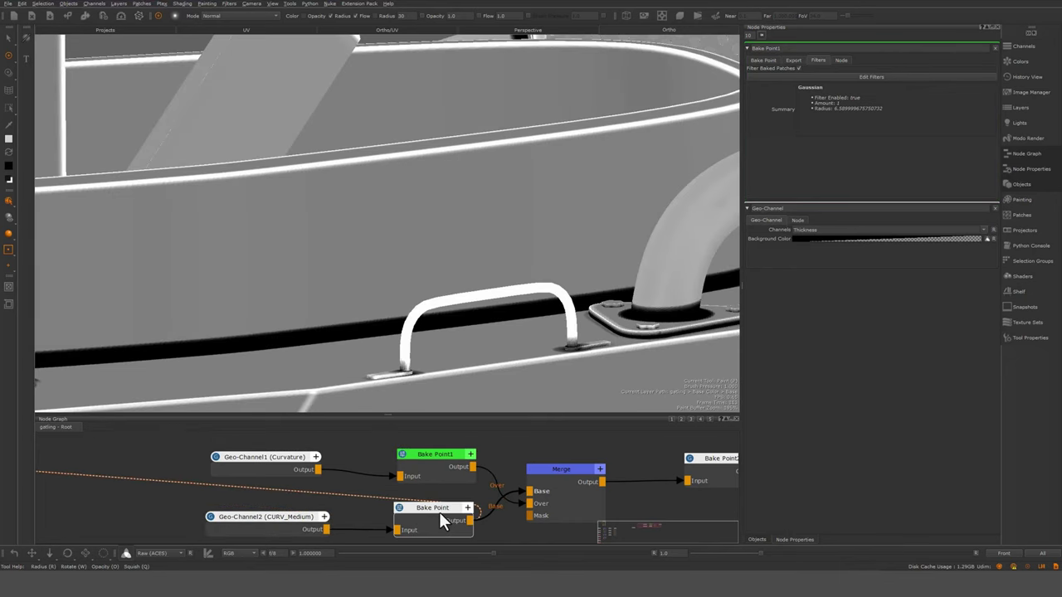
left_click(872, 111)
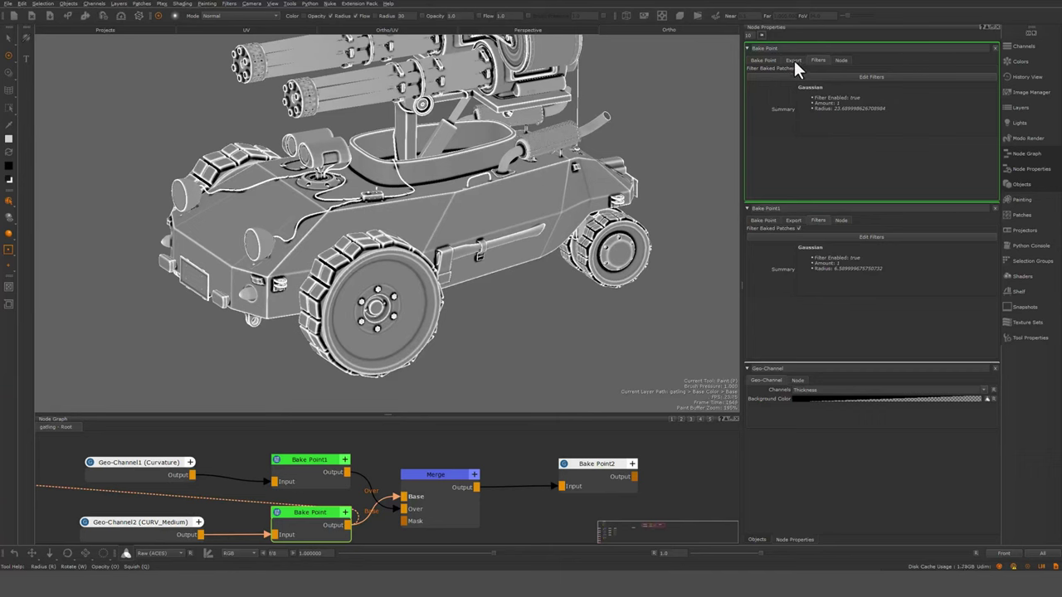
Step: Set the CURV_Medium Bake Point's size to 1024 x 1024, rebake it, and show its Gaussian filter settings
left_click(763, 62)
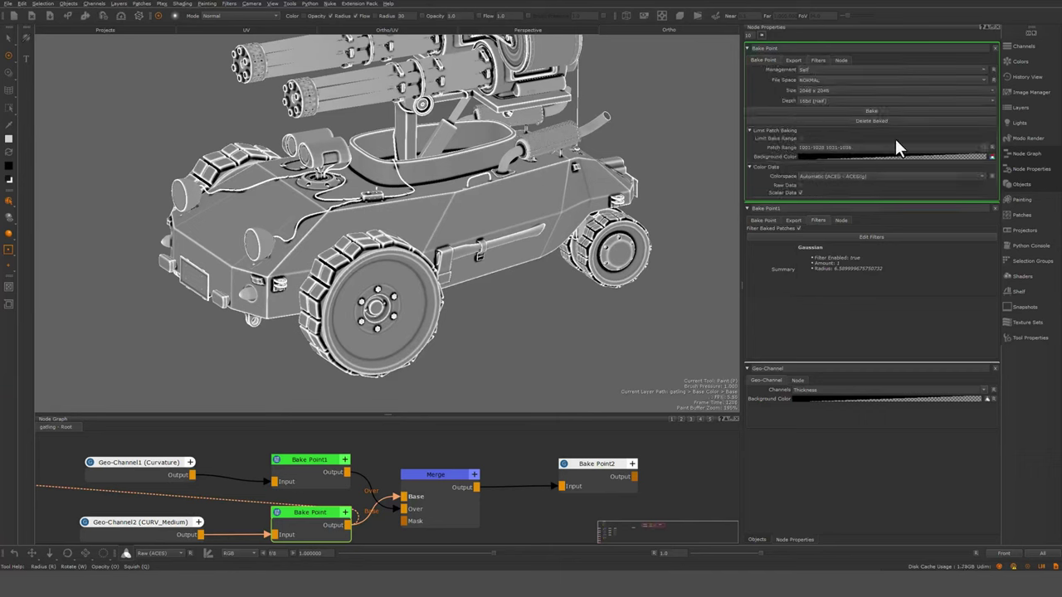
left_click(824, 90)
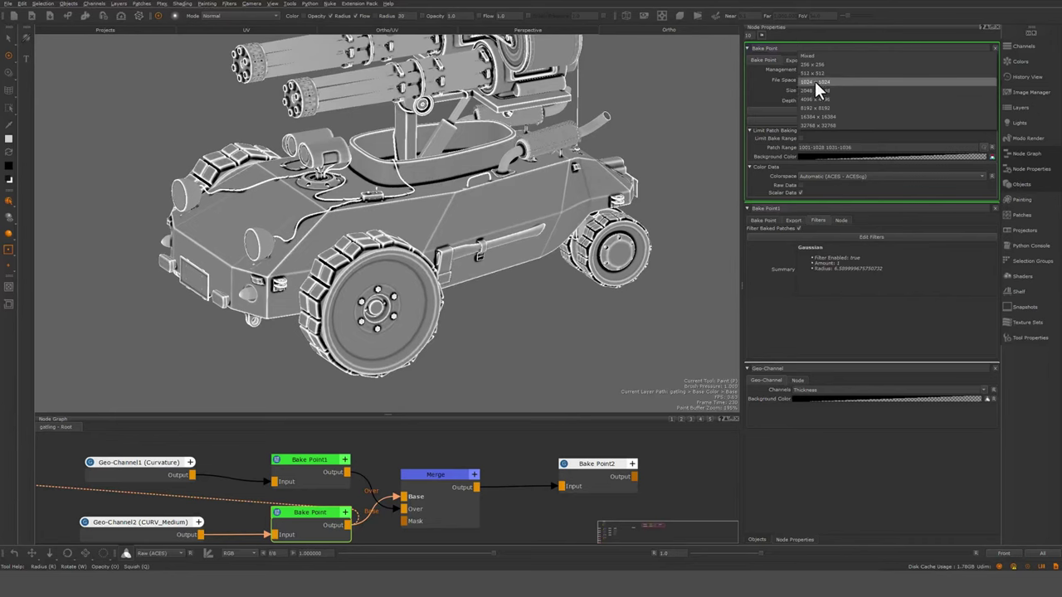
left_click(813, 82)
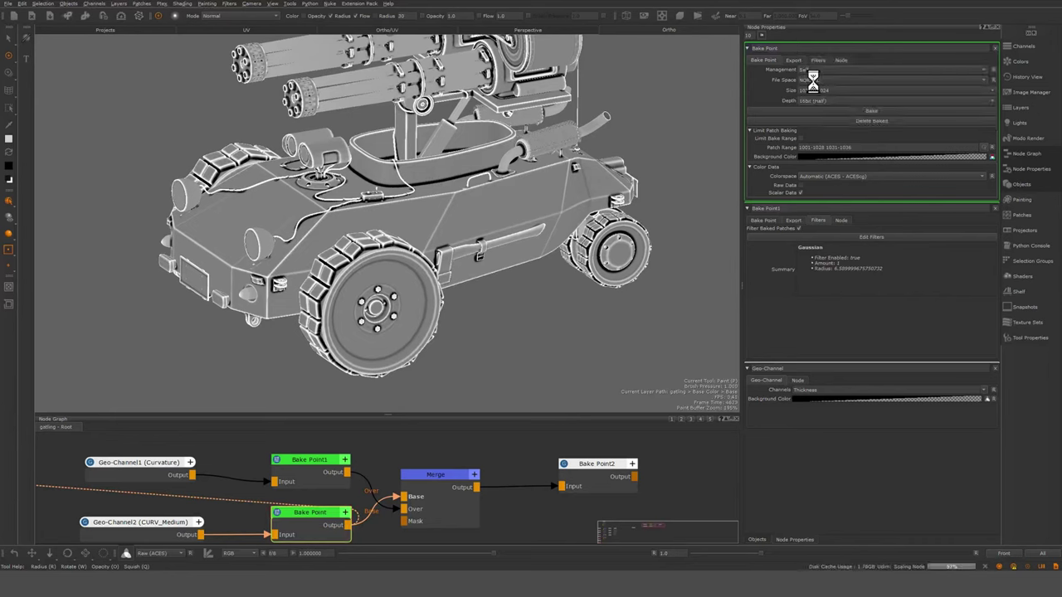
left_click_drag(307, 513, 309, 516)
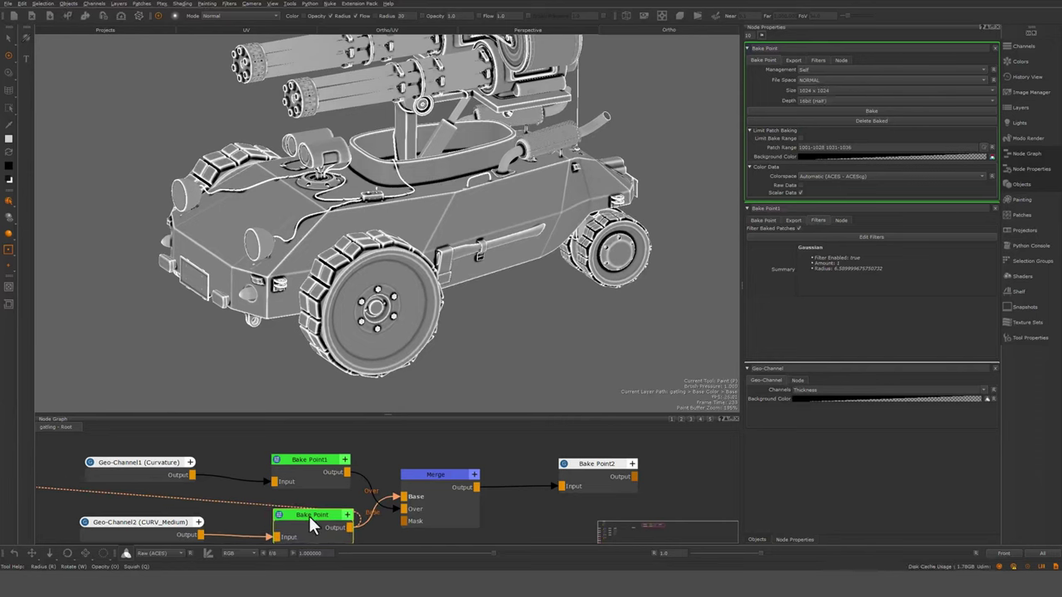
left_click(876, 111)
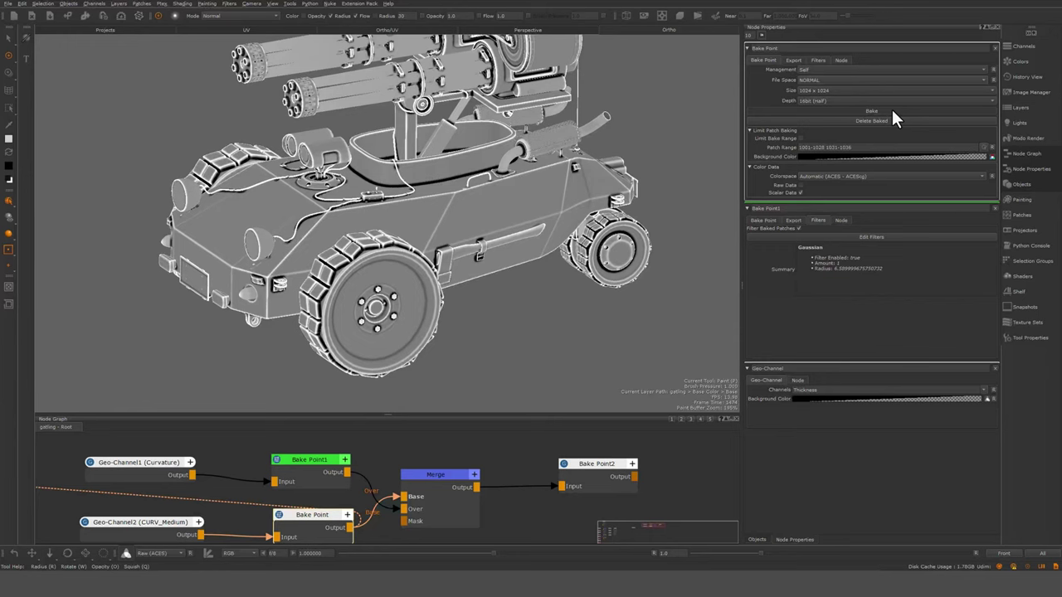
left_click(892, 110)
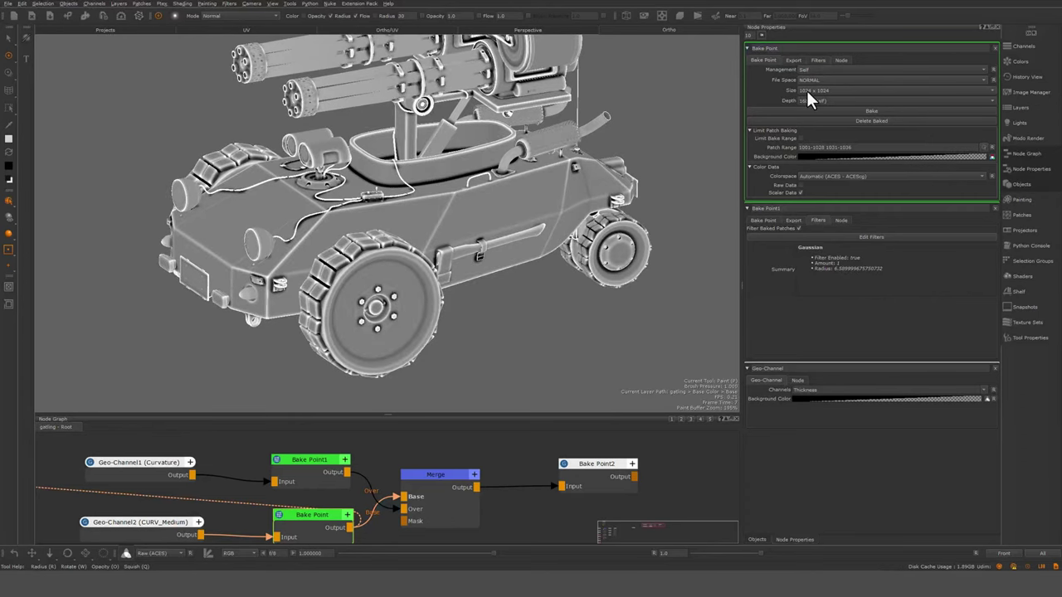
left_click(818, 60)
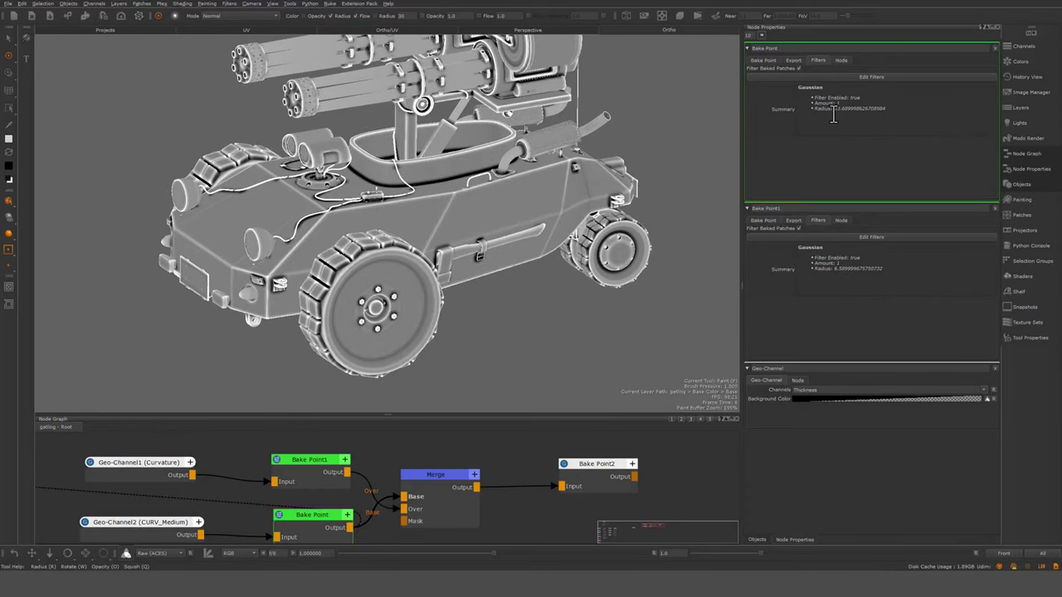
Step: Check Bake Point2's CURV_Huge export settings and bake it at 2048 x 2048 from the merged curvature
left_click(756, 59)
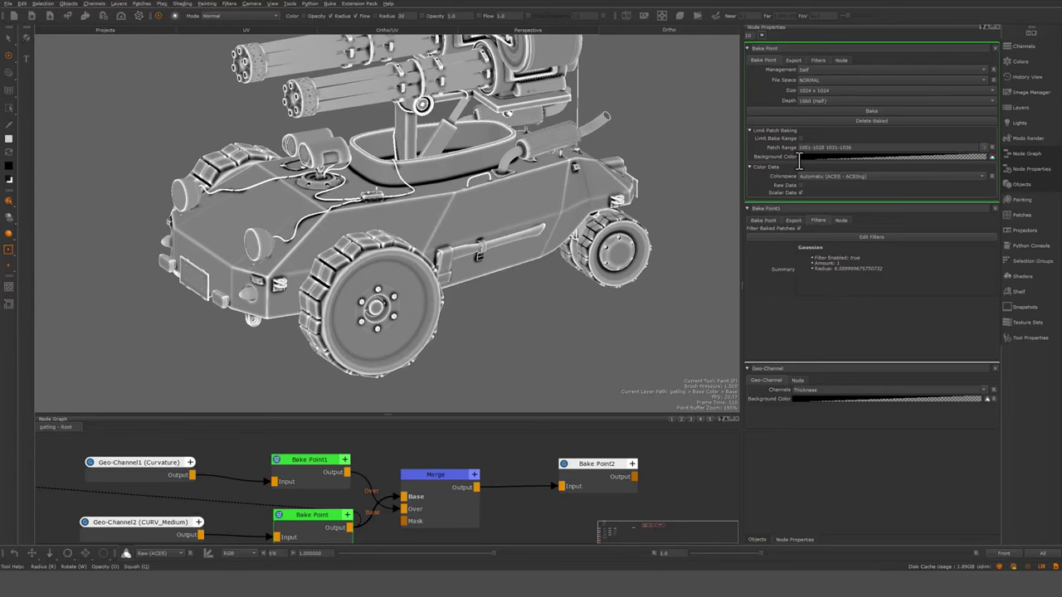
left_click_drag(590, 471, 588, 471)
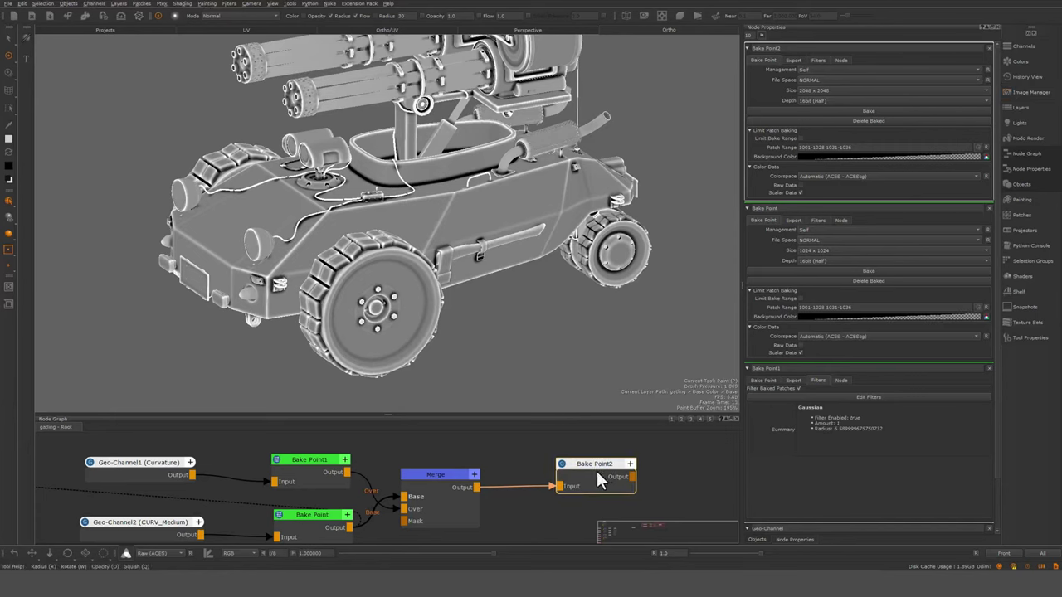
left_click(819, 61)
left_click(796, 63)
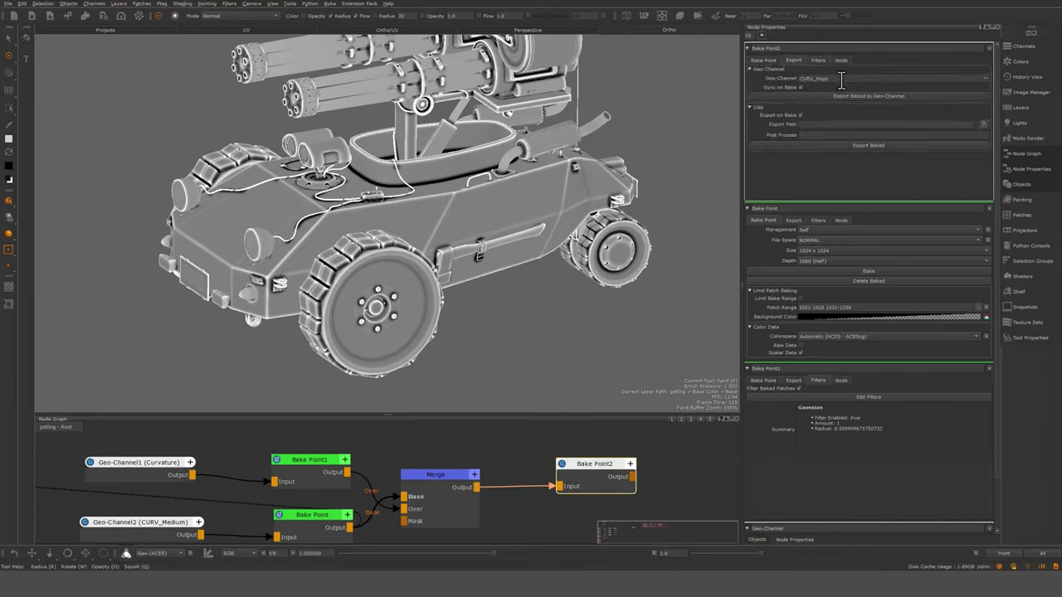
left_click(764, 60)
left_click(873, 109)
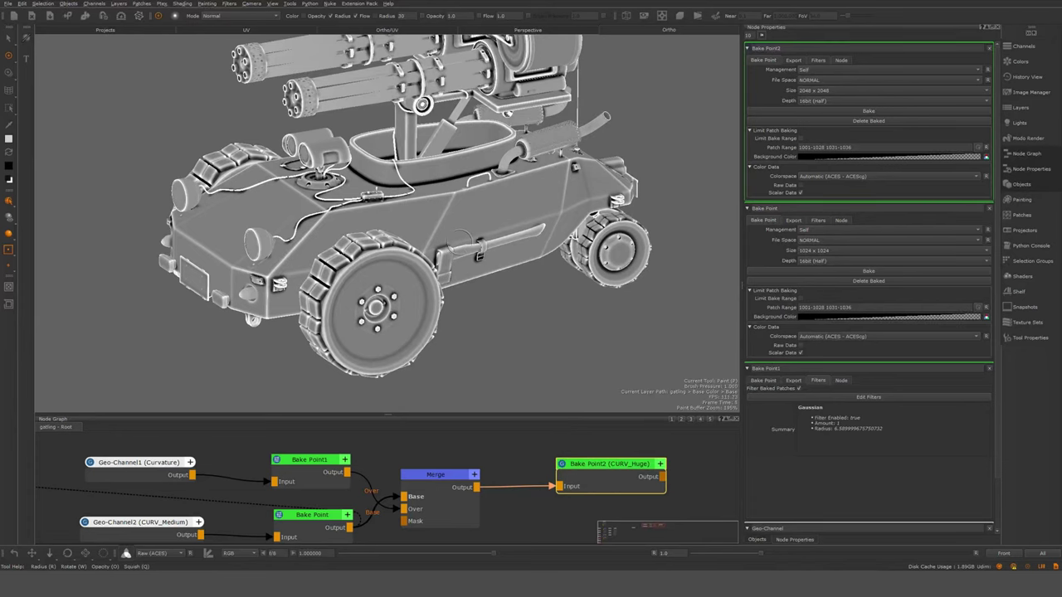
Step: Add the DirtCol_001 custom procedural from the shelf's CustomProcs Proc category and display it on the model
scroll(477, 253, "down", 3)
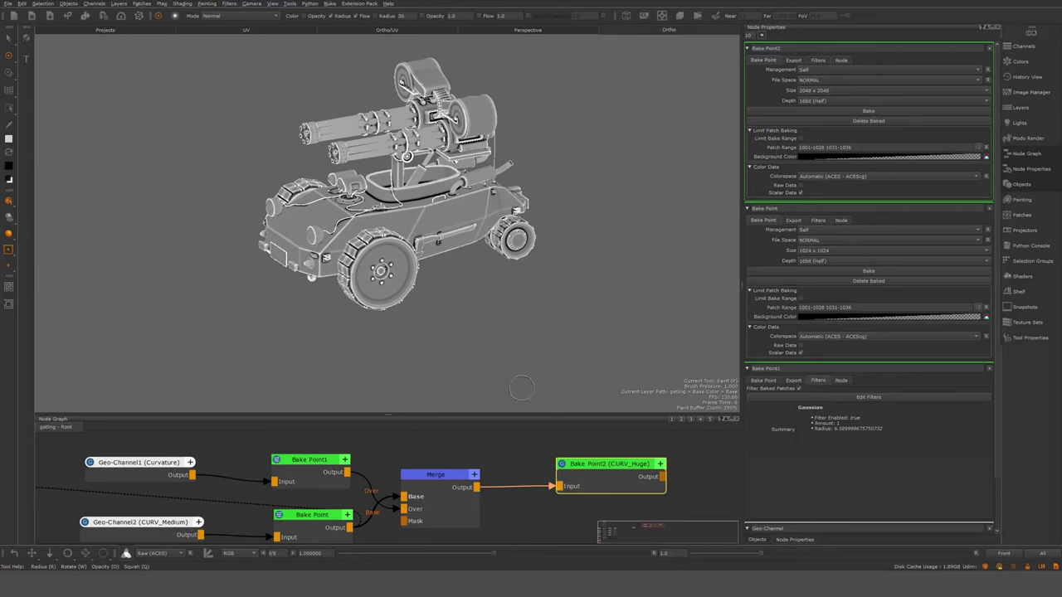
scroll(460, 448, "down", 5)
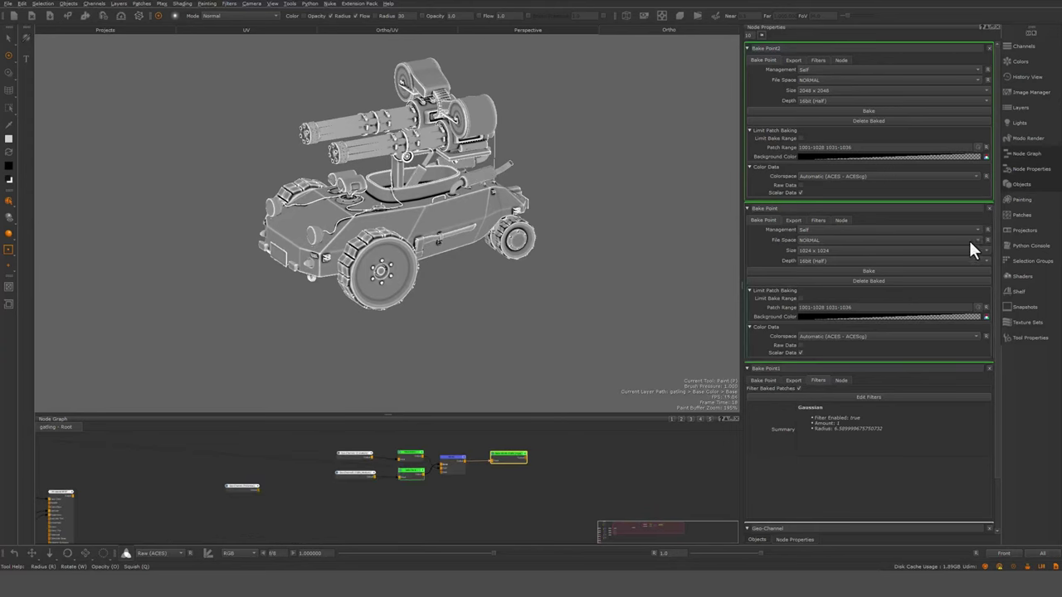
left_click(1025, 291)
left_click(856, 297)
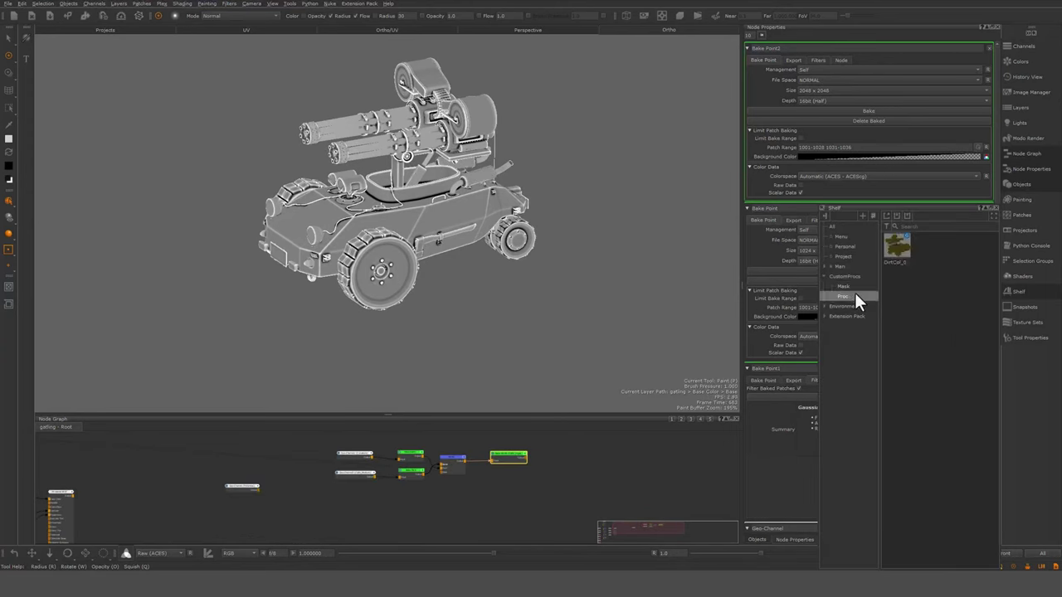
left_click_drag(898, 253, 501, 525)
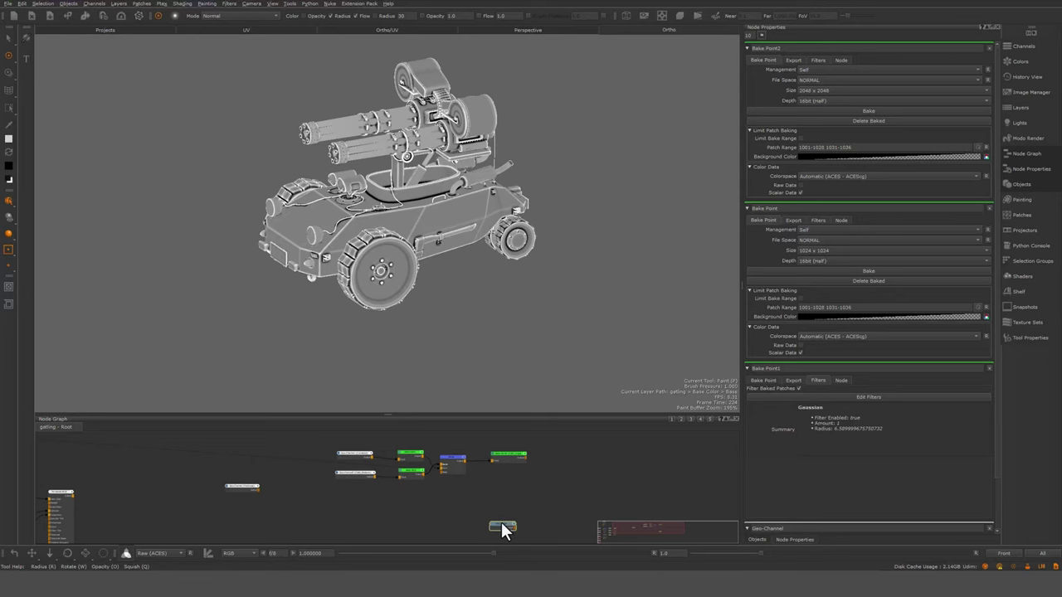
left_click(501, 525)
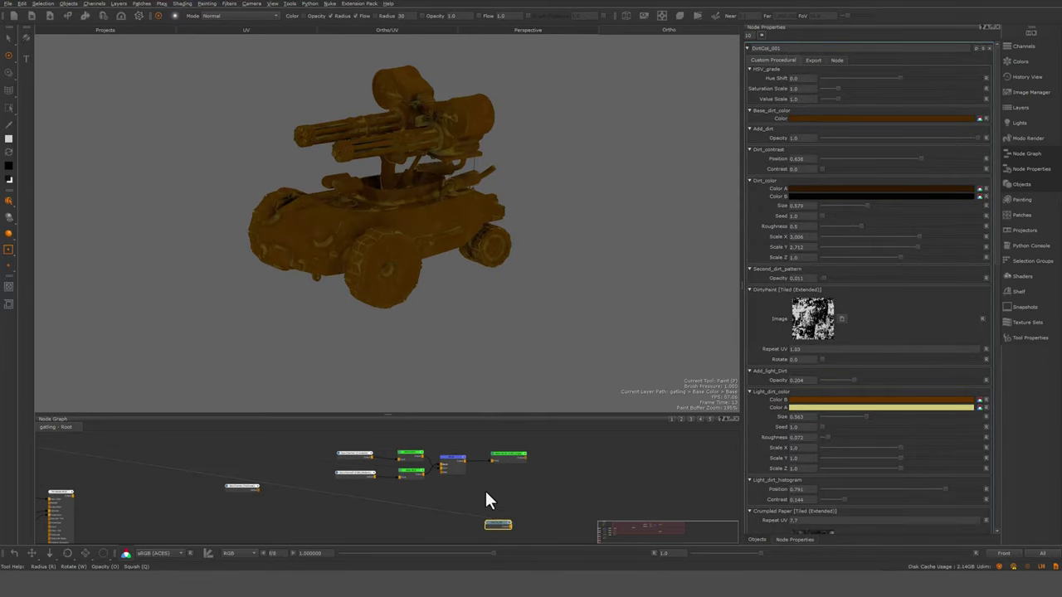
Step: Shift DirtCol_001's Base_dirt_color hue to a less saturated olive brown
mouse_move(427, 271)
right_mouse_down("alt")
mouse_move(545, 284)
mouse_move(631, 278)
right_mouse_up("alt")
left_click(827, 119)
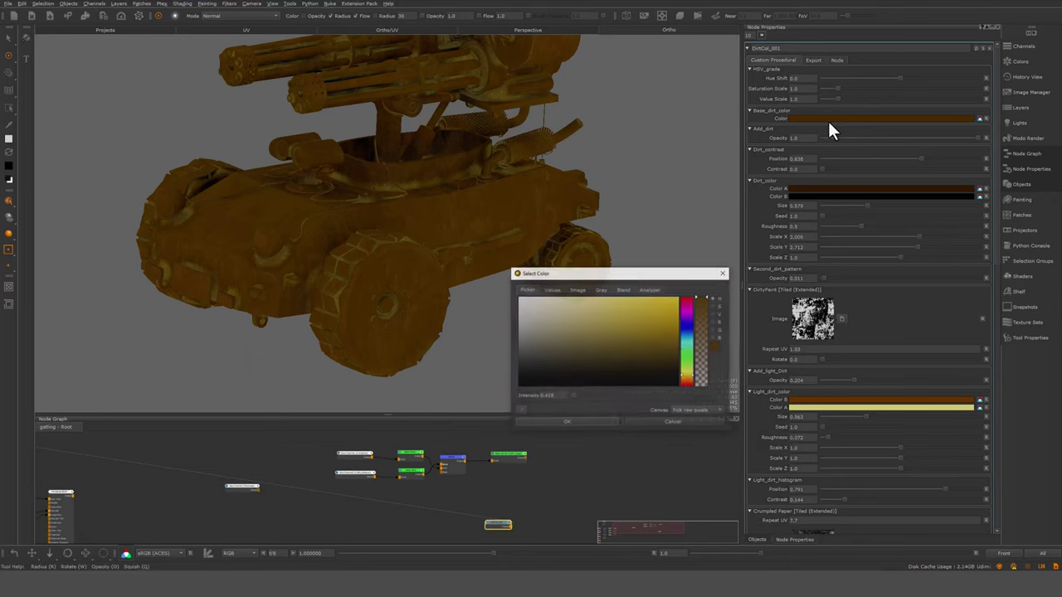
left_click(715, 315)
mouse_move(688, 342)
left_mouse_down()
mouse_move(690, 362)
mouse_move(708, 336)
left_mouse_up()
left_click(713, 306)
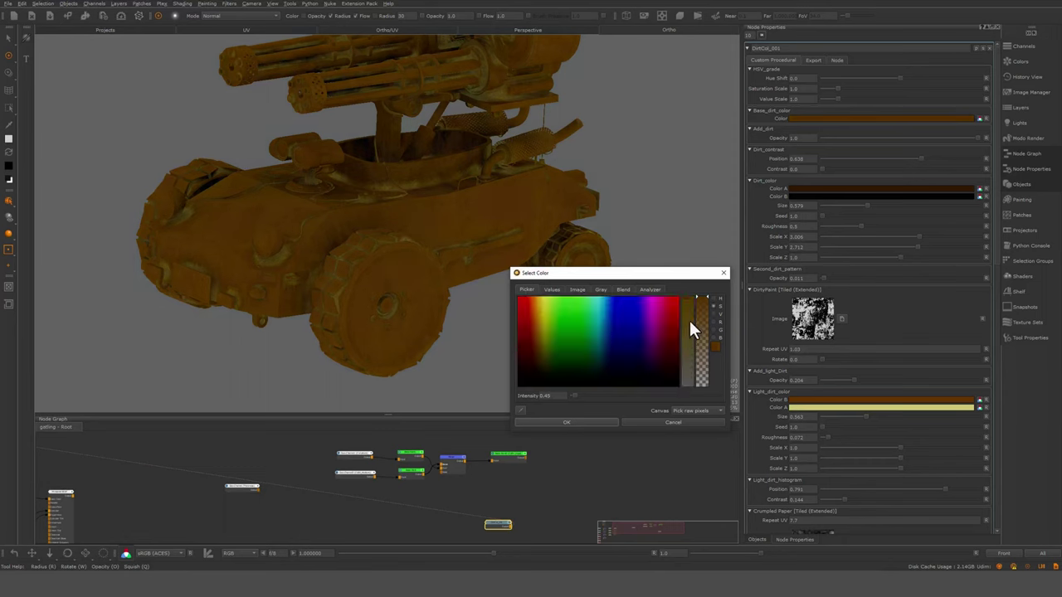
left_click(723, 273)
Step: Add the dirt_v001 mask procedural from the shelf beside DirtCol_001 and set its Tweak_AO_dirt contrast to about 0.236
left_click(535, 515)
middle_click_drag(545, 507, 506, 498)
key("Tab")
key("Escape")
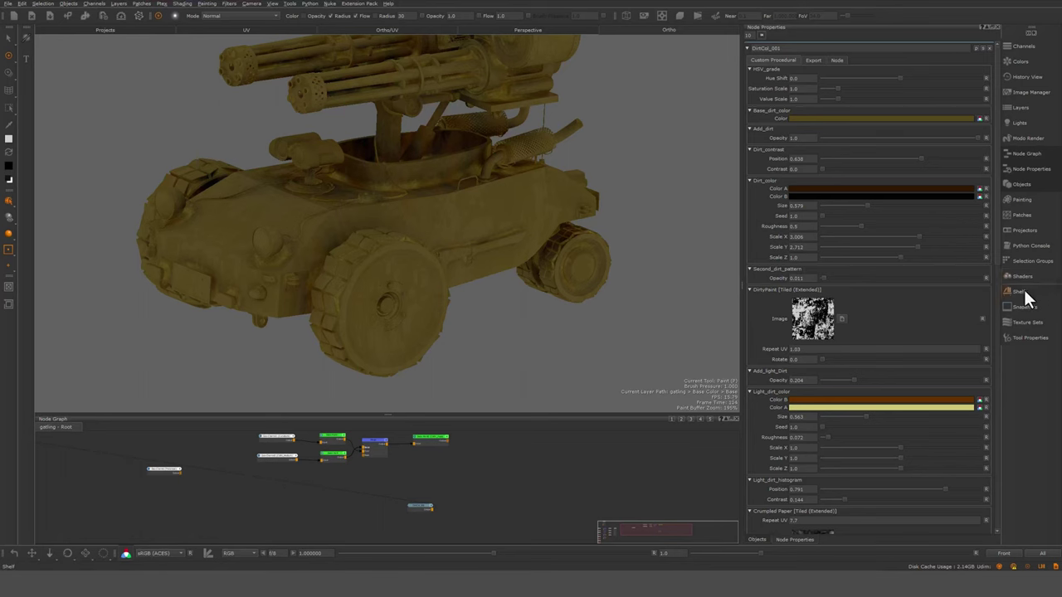
left_click(1022, 291)
left_click(843, 286)
left_click_drag(899, 256, 495, 515)
left_click_drag(838, 150, 852, 149)
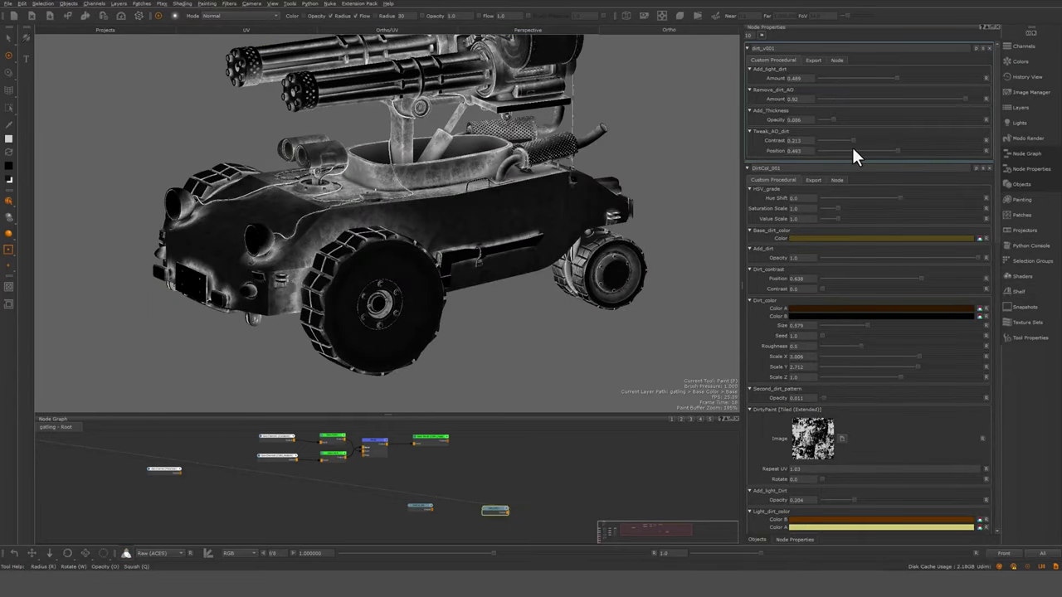
Step: Open dirt_v001's internal node graph and display its AO geo-channel on the model
middle_click_drag(489, 505, 490, 492)
scroll(489, 490, "up", 2)
scroll(503, 464, "up", 2)
left_click_drag(476, 496, 486, 495)
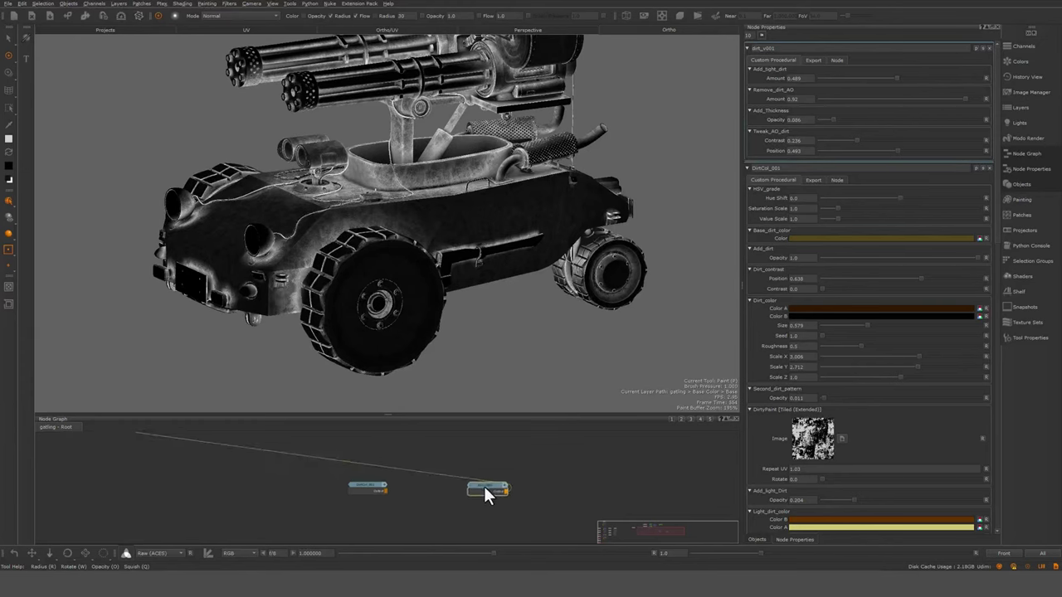
double_click(484, 486)
scroll(225, 476, "up", 3)
key("space")
middle_click_drag(240, 234, 496, 261)
scroll(626, 288, "up", 5)
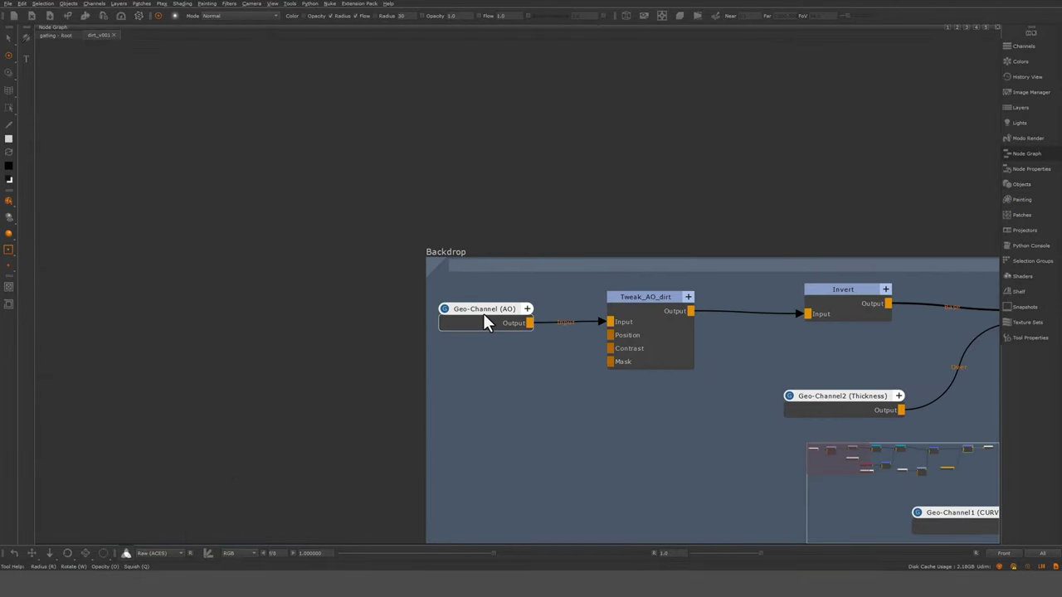
middle_click_drag(661, 462, 420, 505)
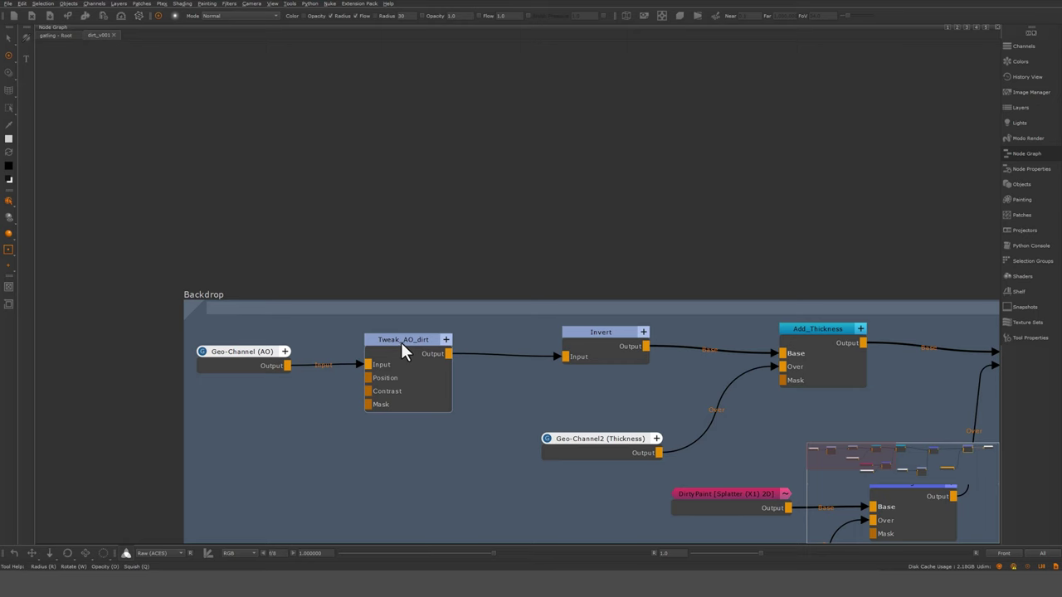
scroll(403, 342, "down", 3)
key("space")
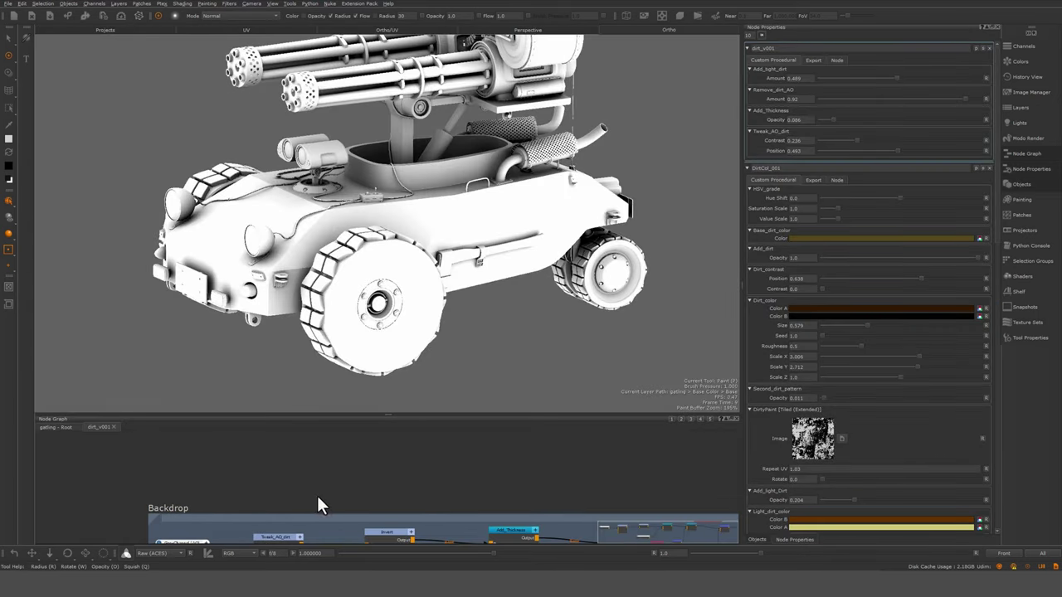
Step: Display the Invert node, the Thickness geo-channel and the Add_Thickness node on the model in turn
scroll(324, 502, "up", 3)
left_click(389, 467)
key("1")
middle_click_drag(389, 468, 391, 461)
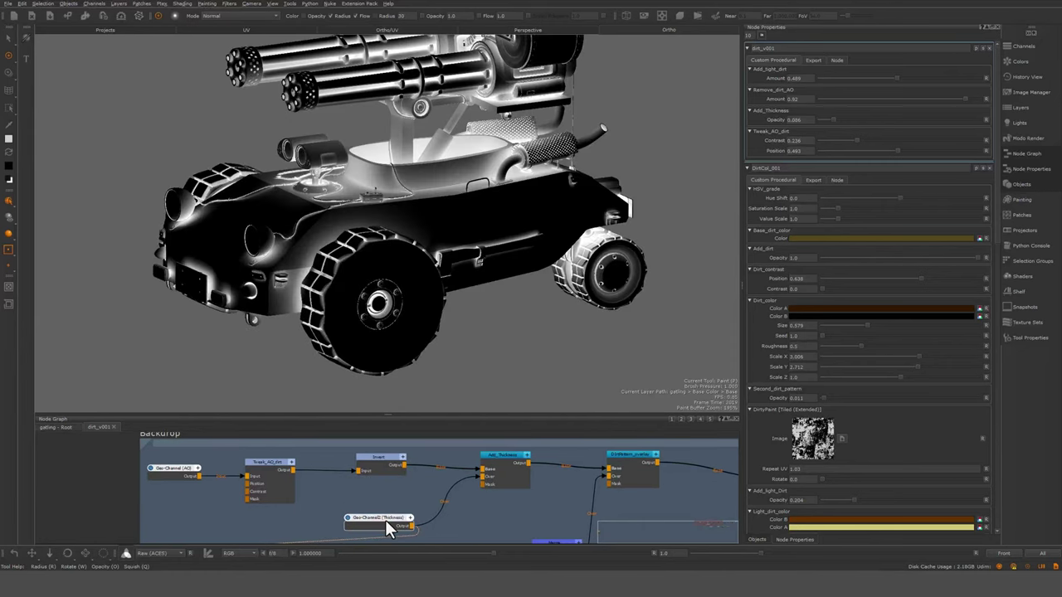
left_click(384, 519)
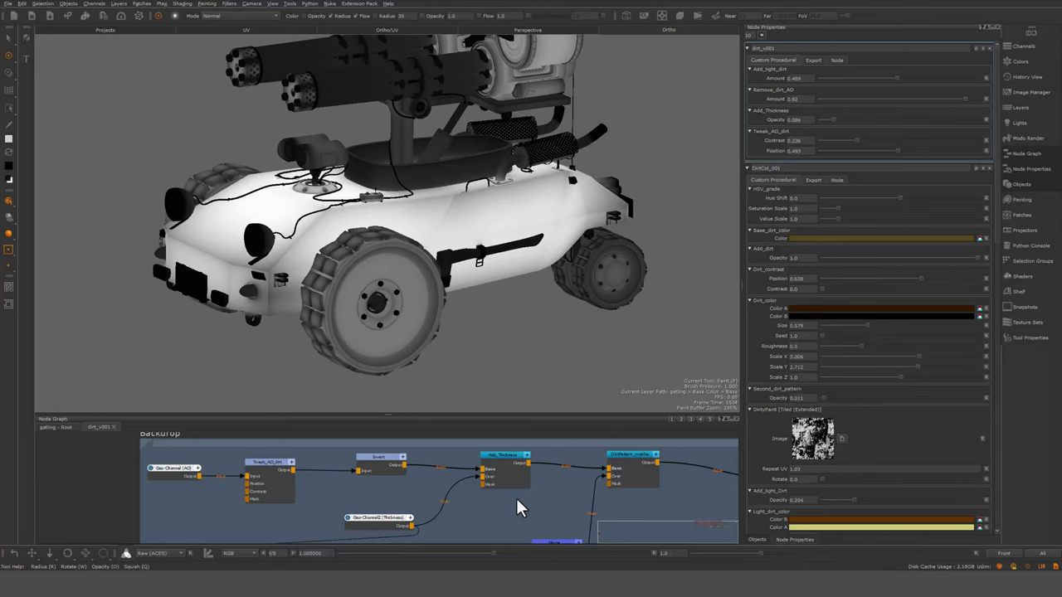
left_click_drag(498, 459, 504, 459)
left_click(504, 463)
key("1")
left_click(505, 466)
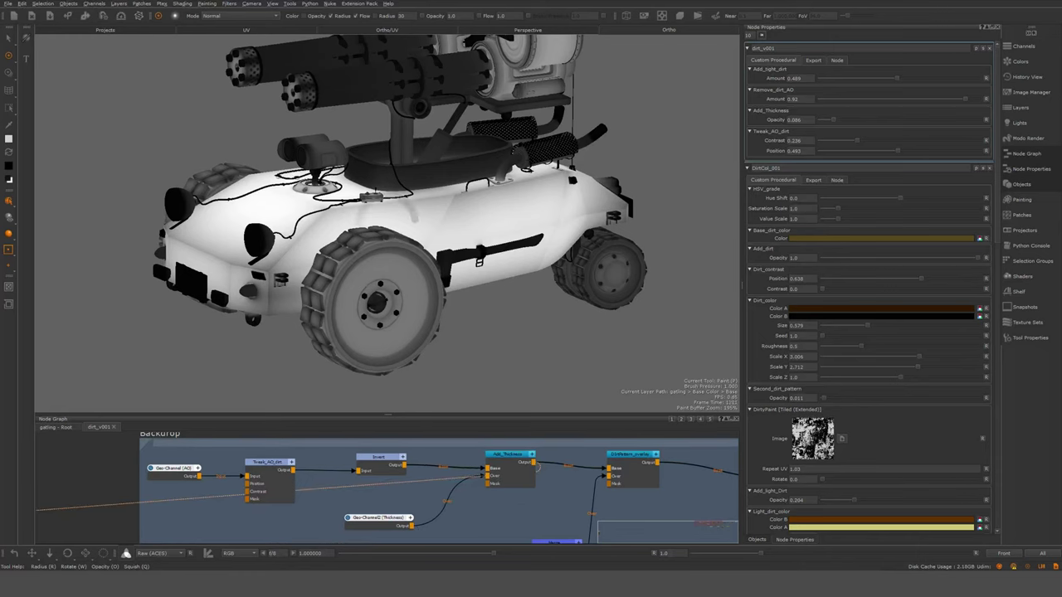
left_click(503, 458)
Step: Display the CURV_Huge geo-channel and the Merge node that combines it with the DirtyPaint splatter texture
middle_click_drag(569, 485, 462, 452)
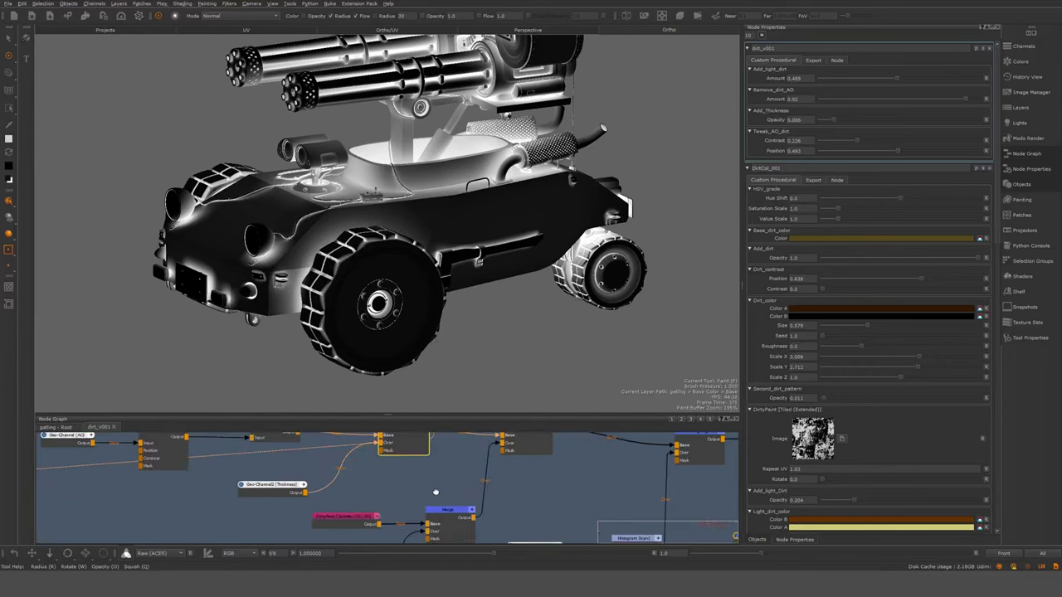
middle_click_drag(435, 492, 462, 471)
middle_click_drag(455, 516, 451, 522)
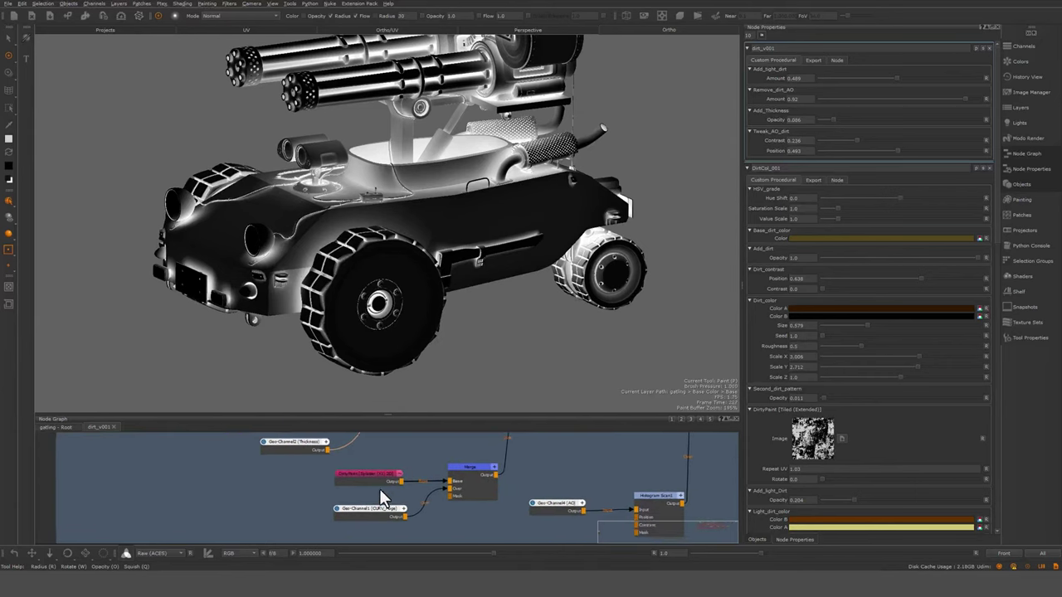
left_click(372, 512)
key("1")
left_click(471, 471)
key("1")
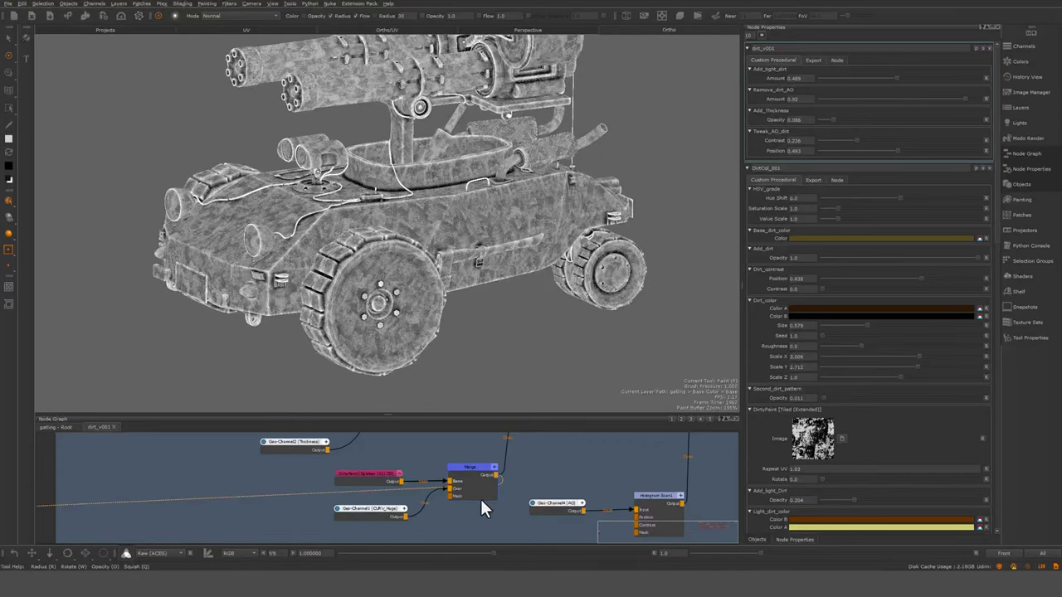
Step: Display the dirt pattern overlay and the Remove_dirt_AO node on the model to compare the mask stages
middle_click_drag(539, 481, 510, 511)
left_click(496, 454)
key("1")
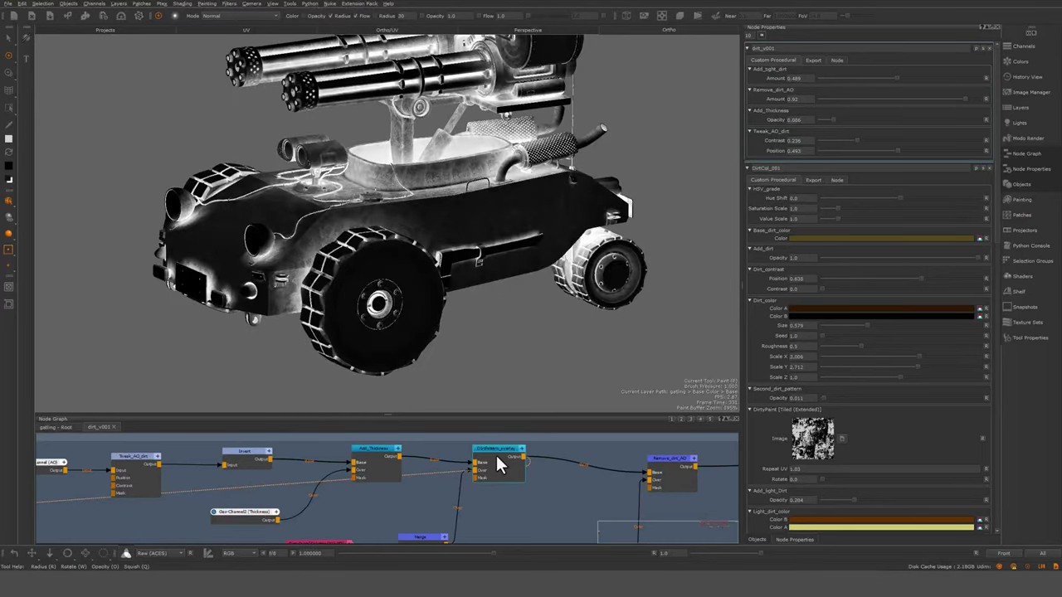
left_click(497, 461)
middle_click_drag(518, 495, 445, 446)
middle_click_drag(486, 486, 440, 563)
left_click(557, 453)
left_click(561, 458)
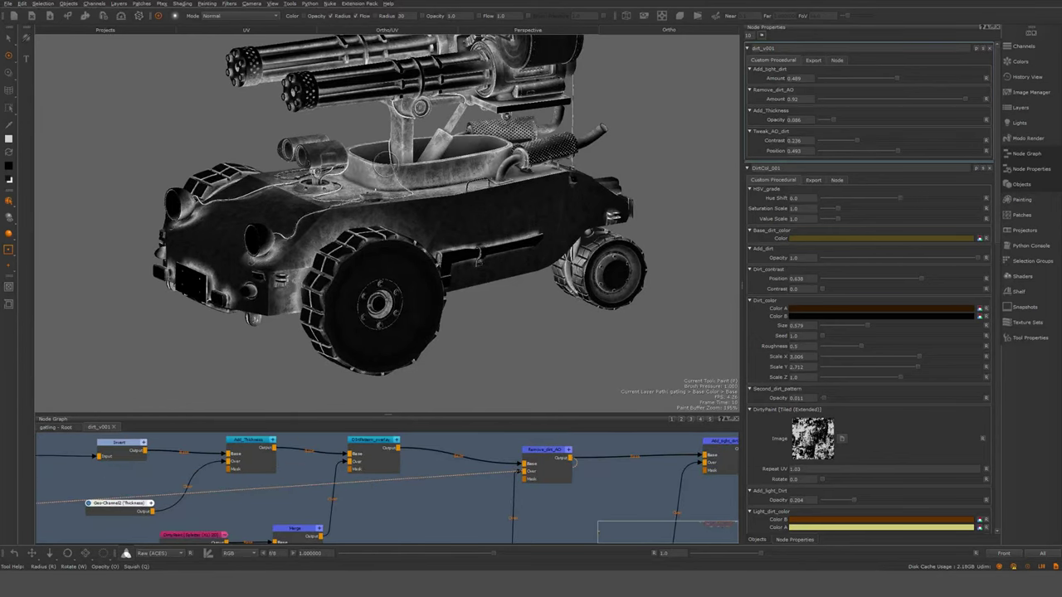
Step: Display Receiver1 on channel TightDirt_dirt_001 and the Add_tight_dirt node it feeds
middle_click_drag(522, 511, 406, 508)
middle_click_drag(479, 485, 476, 513)
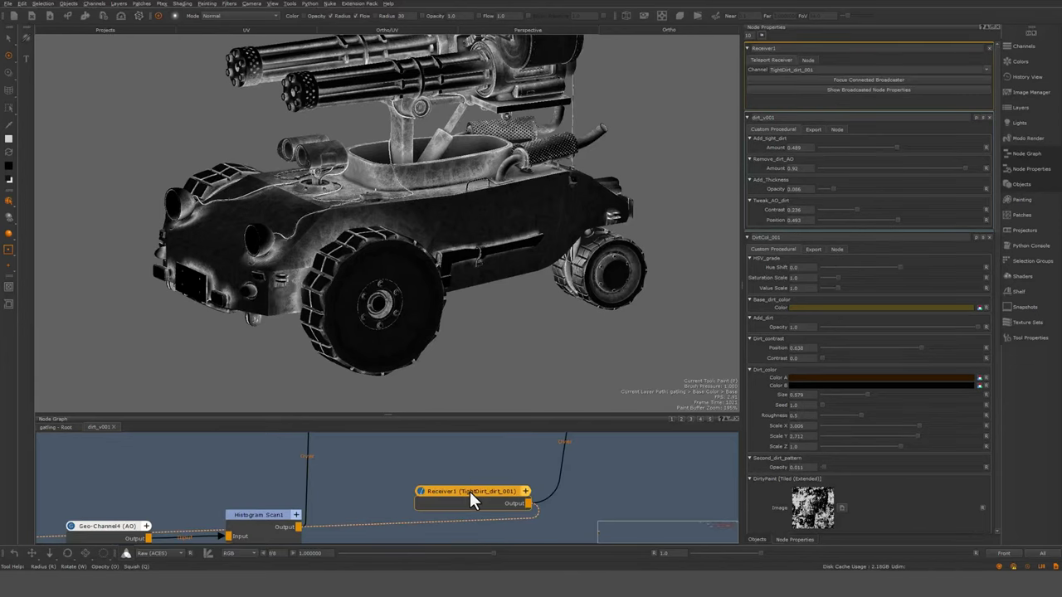
key("v")
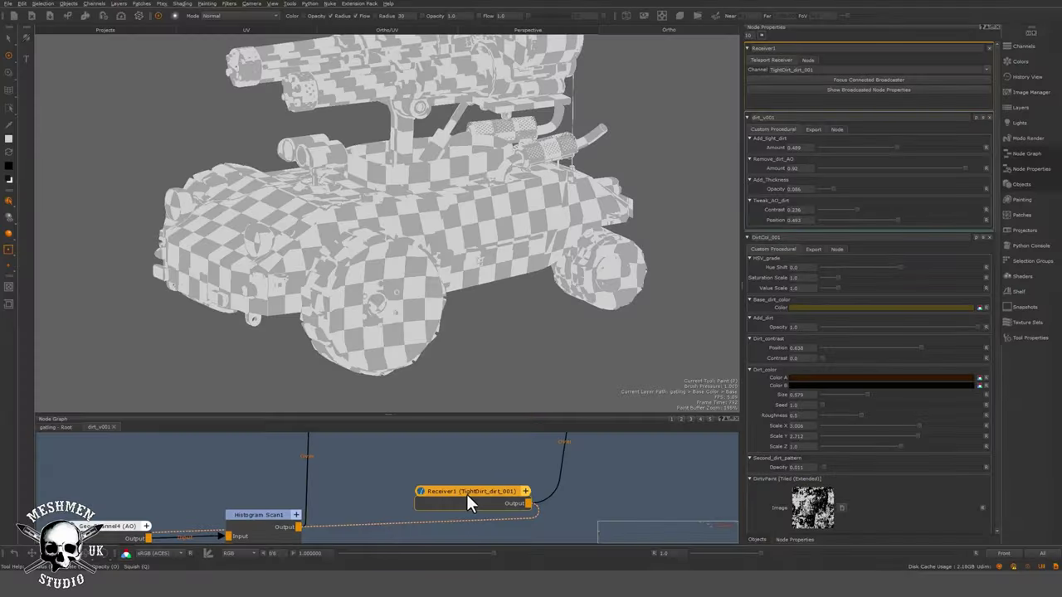
mouse_move(477, 466)
middle_mouse_down()
mouse_move(479, 485)
mouse_move(486, 463)
middle_mouse_up()
mouse_move(609, 497)
middle_mouse_down()
mouse_move(611, 481)
mouse_move(588, 491)
mouse_move(571, 531)
middle_mouse_up()
middle_click_drag(612, 441, 575, 500)
left_click(575, 449)
Step: Create a Broadcaster in the root graph on channel TightDirt_dirt_001 to match dirt_v001's receiver
left_click(70, 427)
middle_click_drag(373, 532, 384, 504)
left_click(382, 498)
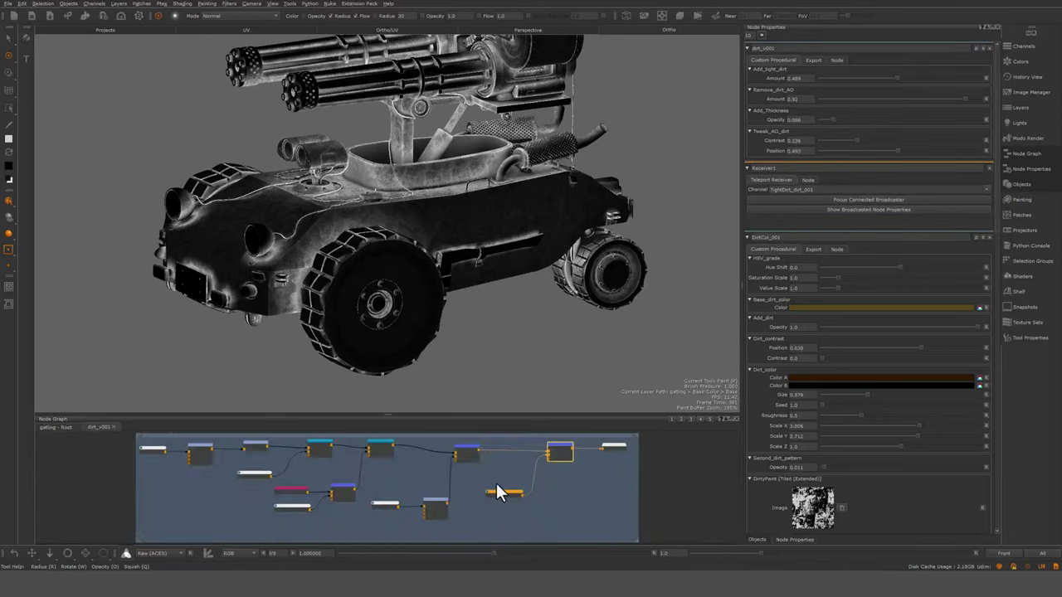
left_click(505, 503)
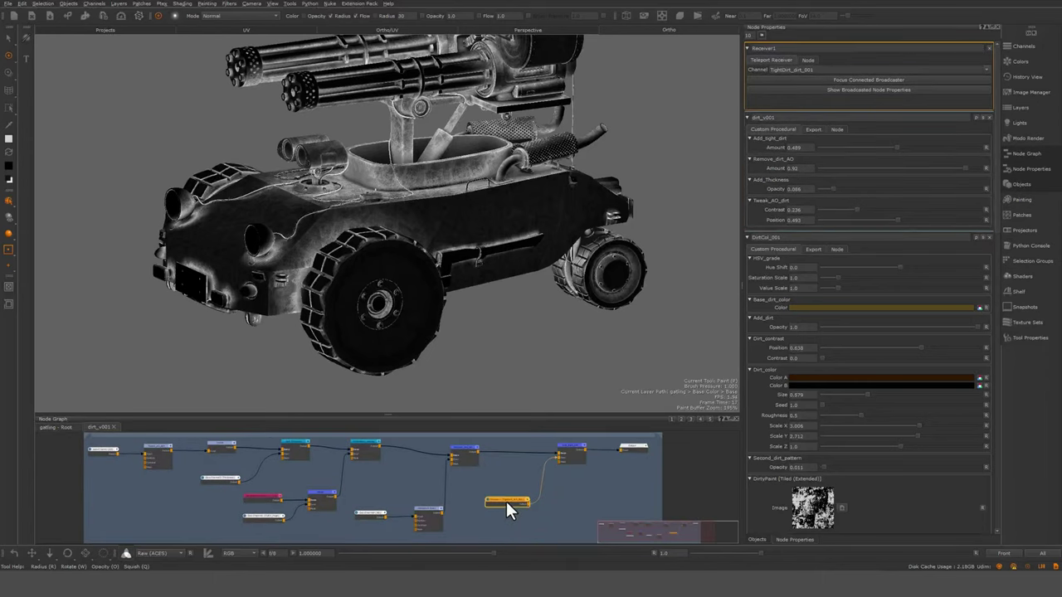
left_click(812, 80)
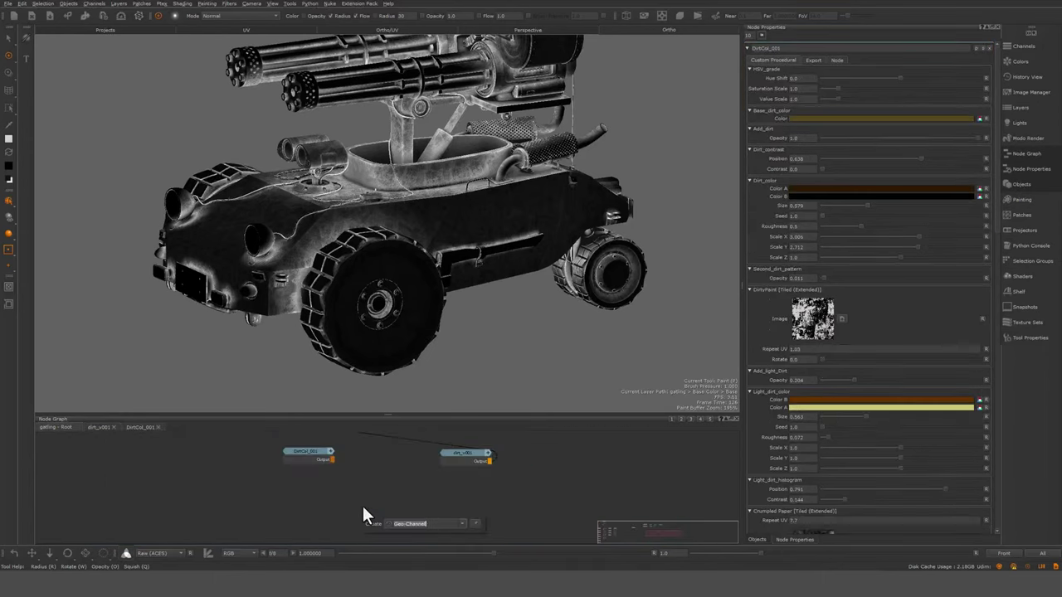
type("bro")
key("Return")
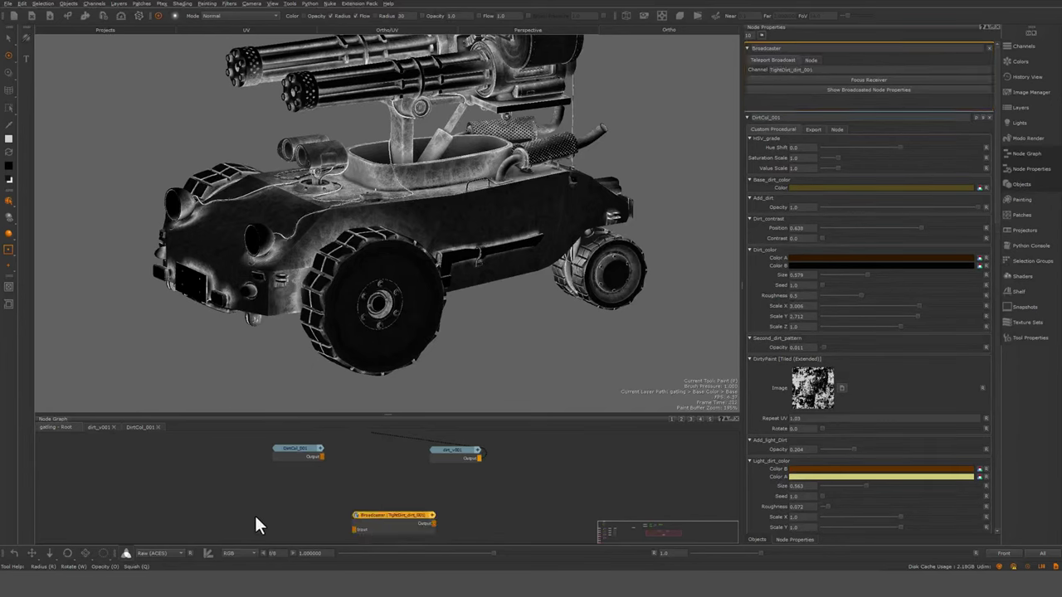
Step: Add a Paint node and connect its output to the TightDirt_dirt_001 Broadcaster's input
key("p")
left_click(469, 331)
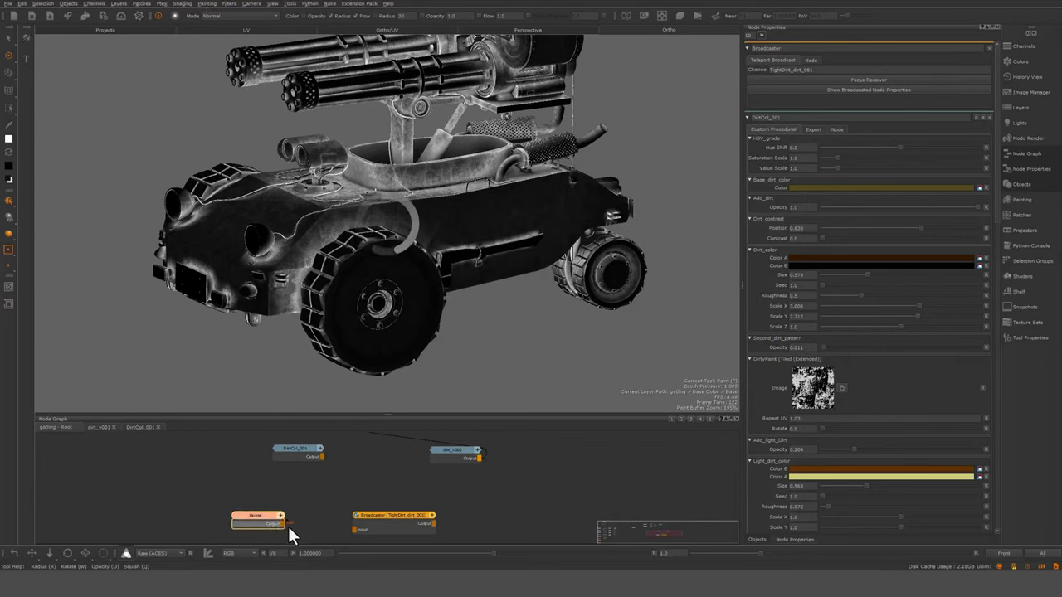
left_click_drag(288, 525, 347, 498)
left_click_drag(362, 460, 362, 458)
left_click_drag(244, 482, 229, 488)
middle_click_drag(274, 460, 277, 470)
Step: Choose a scratchy textured paint brush with radius 164 and flow 0.56, framing the body beside the cockpit
left_click_drag(489, 218, 466, 213, "alt")
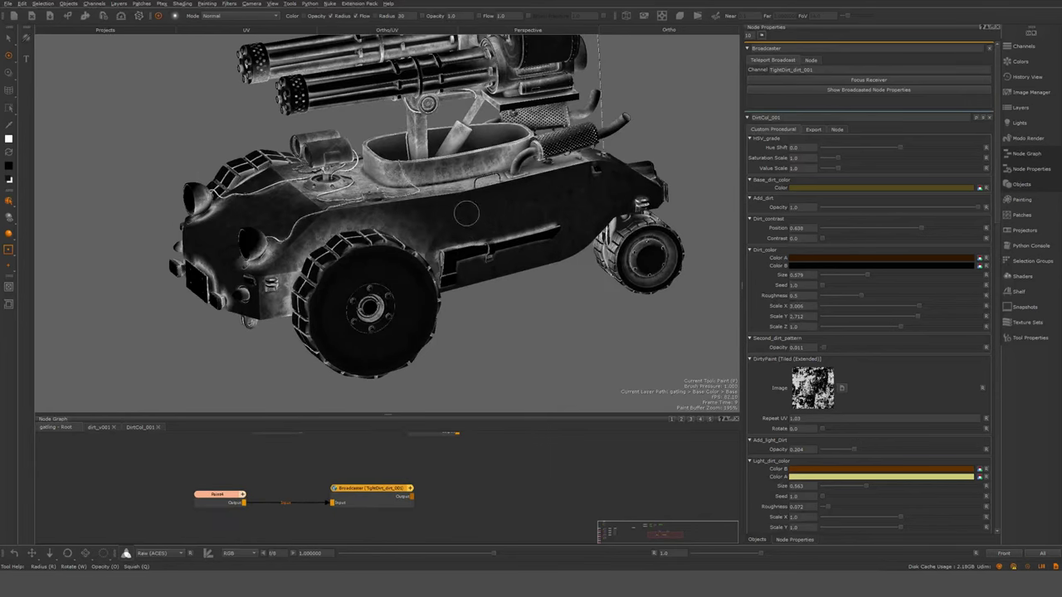
middle_click_drag(616, 213, 606, 242, "alt")
right_click_drag(497, 232, 463, 285, "alt")
key("k")
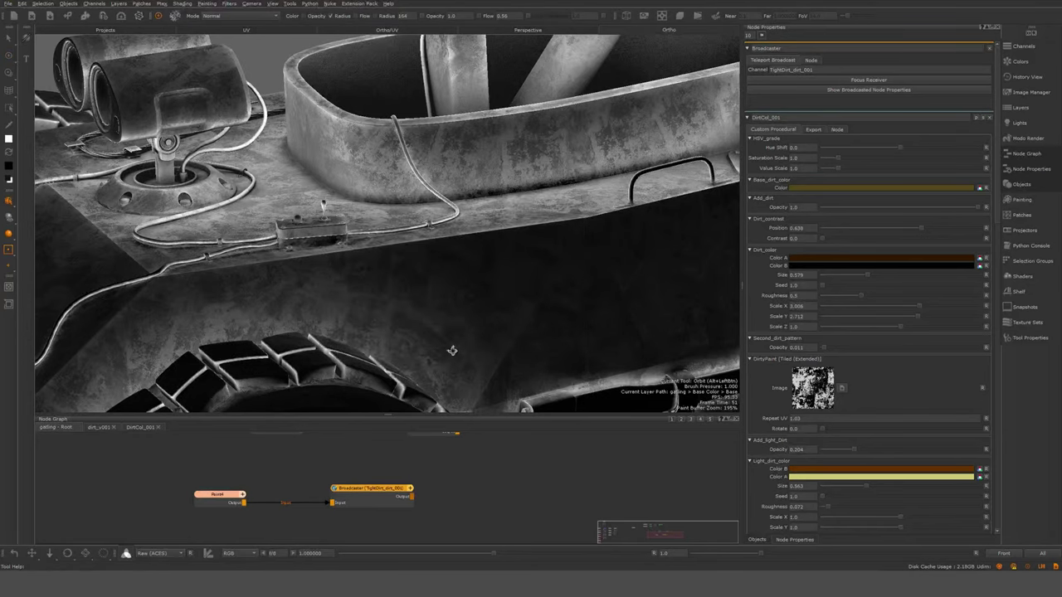
left_click_drag(453, 351, 498, 332, "alt")
left_click_drag(498, 249, 483, 208, "alt")
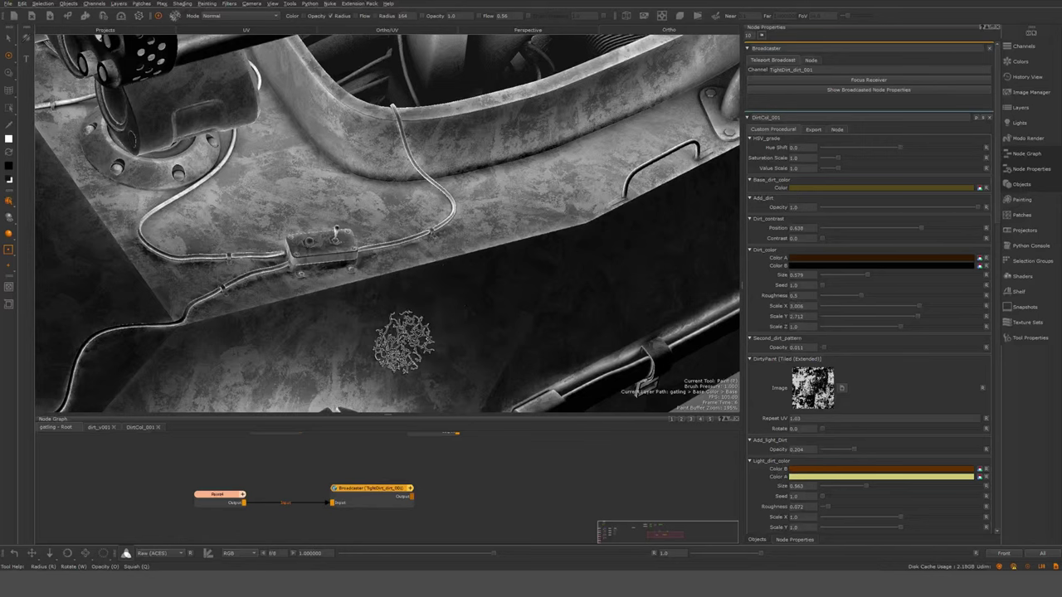
Step: Reopen dirt_v001's node graph and display its TightDirt_dirt_001 receiver on the model
middle_click_drag(291, 478, 282, 488)
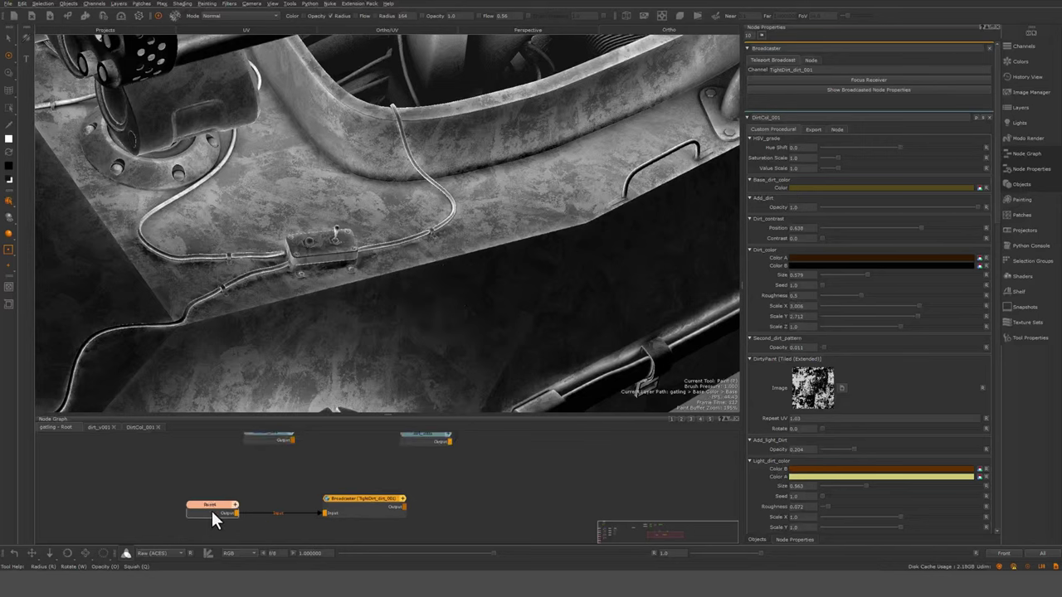
mouse_move(355, 505)
left_mouse_down()
mouse_move(346, 519)
mouse_move(354, 510)
left_mouse_up()
middle_click_drag(421, 452, 412, 470)
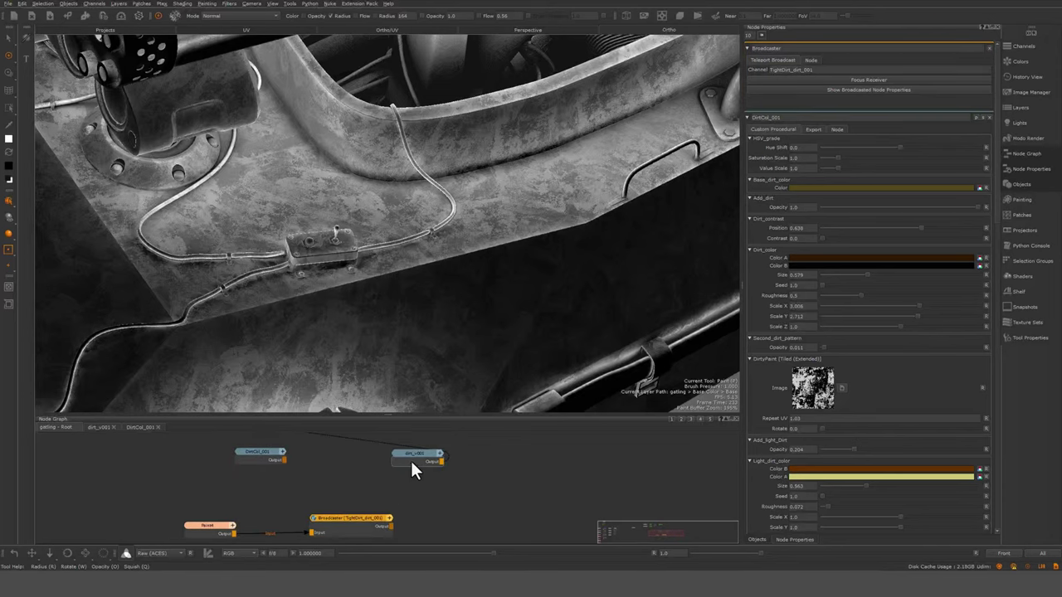
double_click(413, 462)
left_click(511, 493)
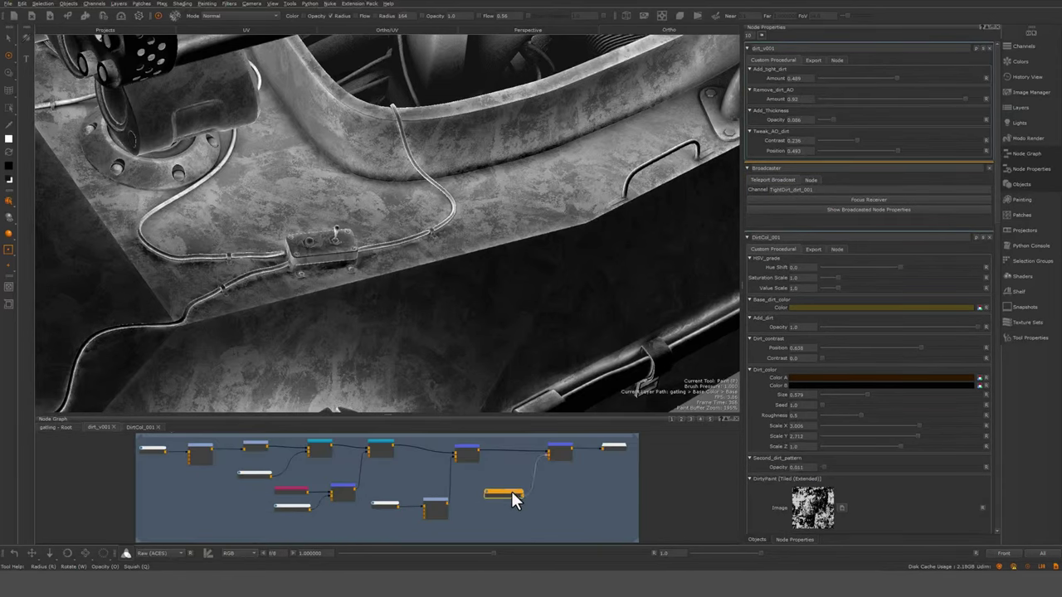
key("v")
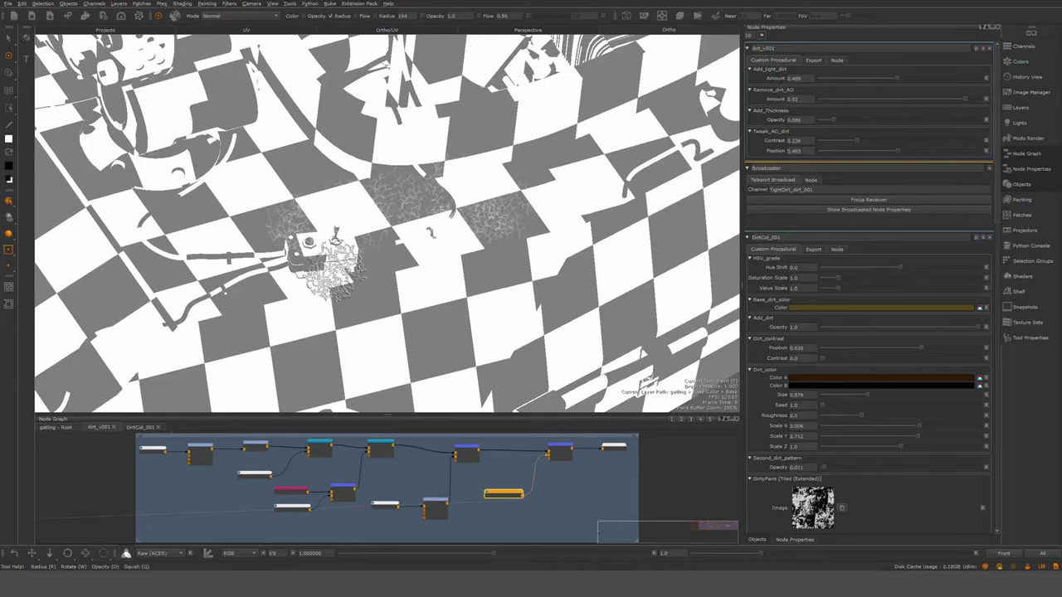
left_click_drag(505, 492, 513, 493)
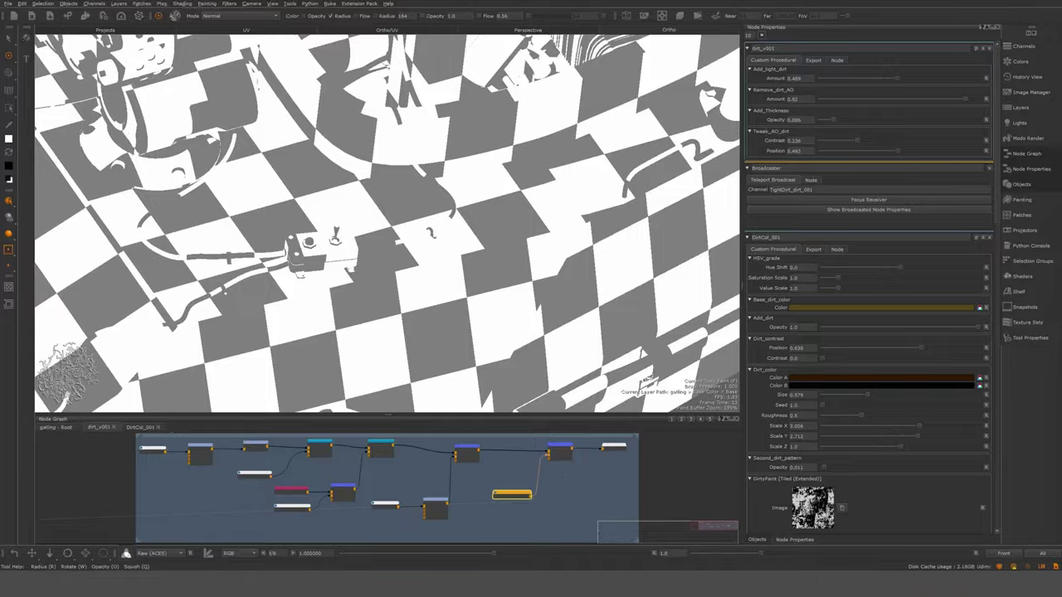